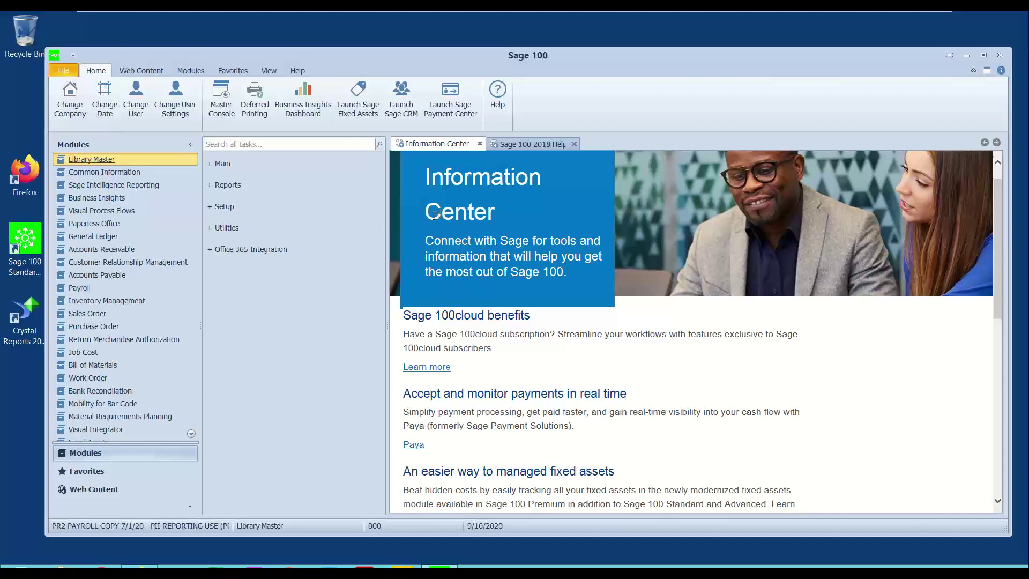
- Try to open the GL_BankPIIWrk file layout under General Ledger in the built-in Sage 100 help
{"action": "left_click", "coordinate": [535, 149]}
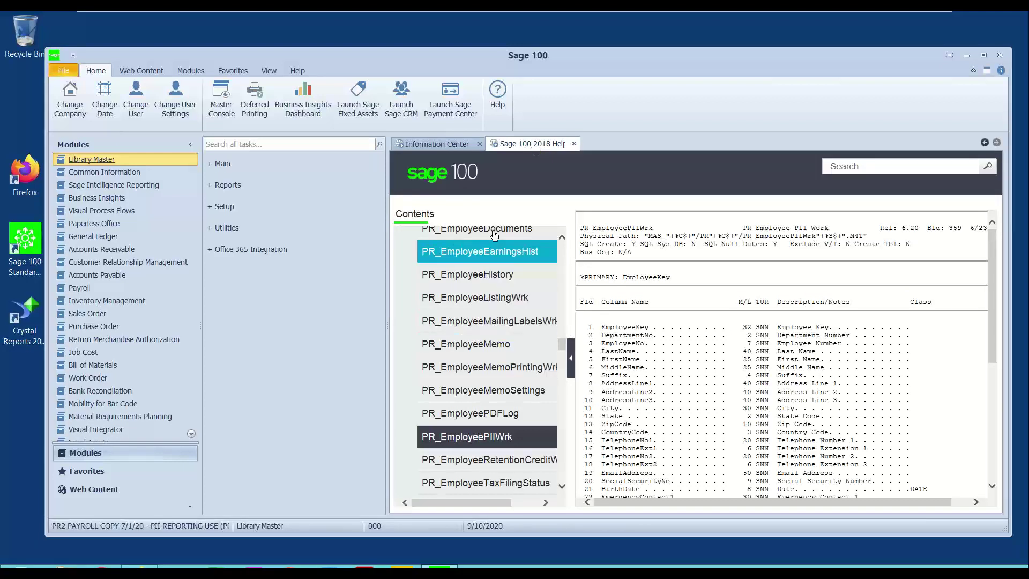
{"action": "scroll", "coordinate": [561, 237], "scroll_direction": "up", "scroll_amount": 6}
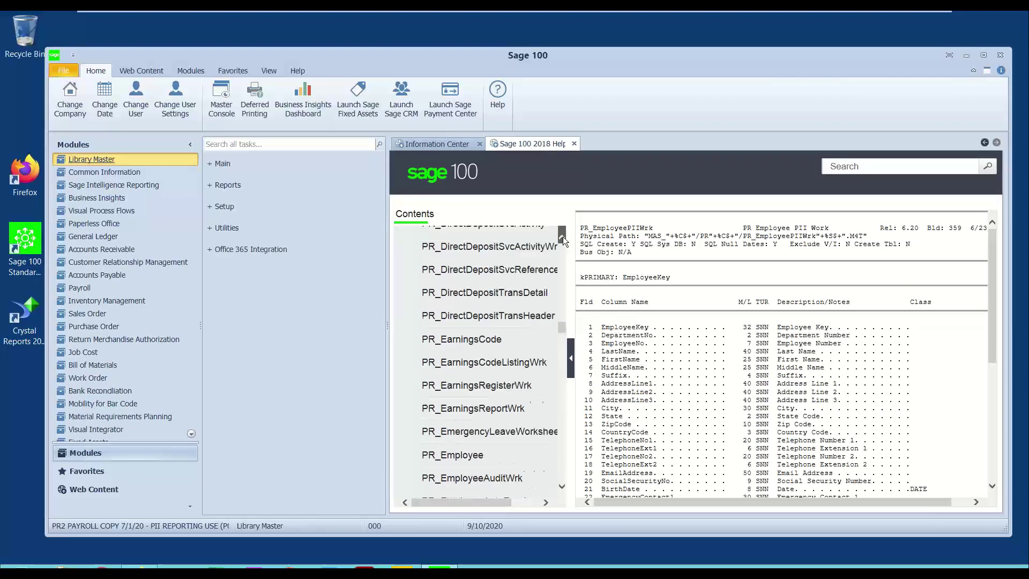
{"action": "left_click_drag", "start_coordinate": [562, 328], "coordinate": [563, 258]}
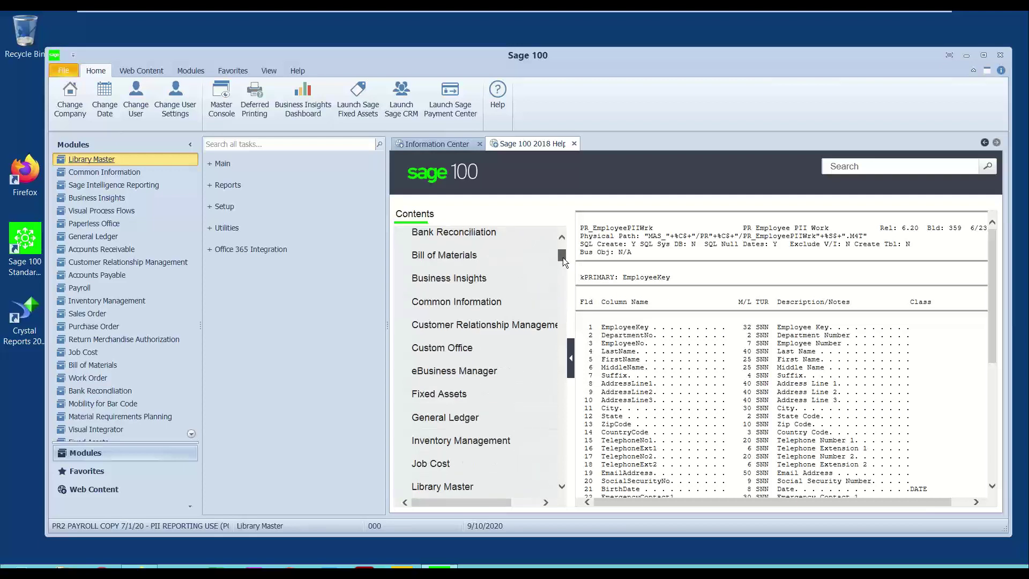
{"action": "left_click", "coordinate": [443, 421]}
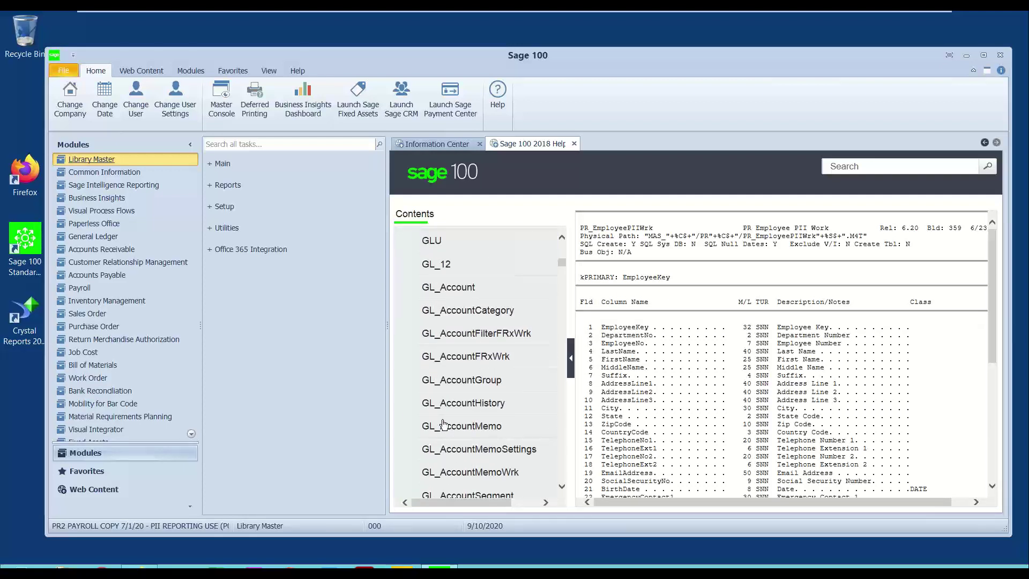
{"action": "scroll", "coordinate": [444, 423], "scroll_direction": "down", "scroll_amount": 3}
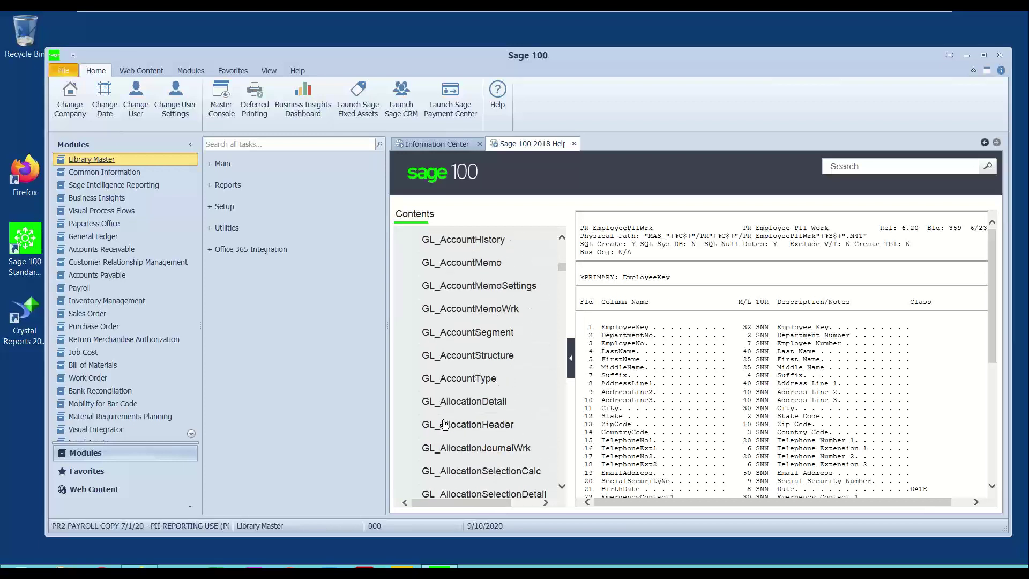
{"action": "scroll", "coordinate": [443, 423], "scroll_direction": "down", "scroll_amount": 6}
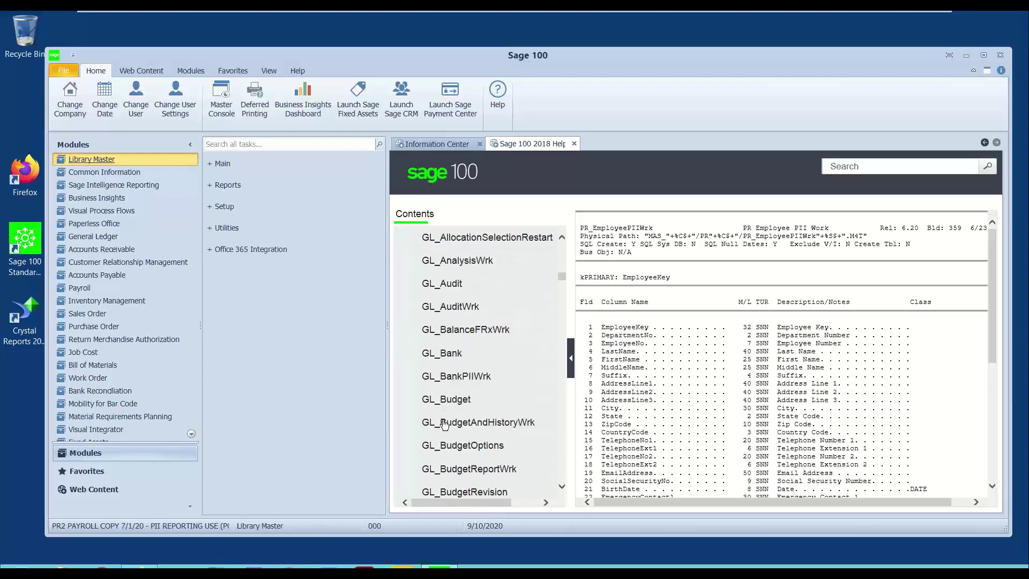
{"action": "left_click", "coordinate": [462, 378]}
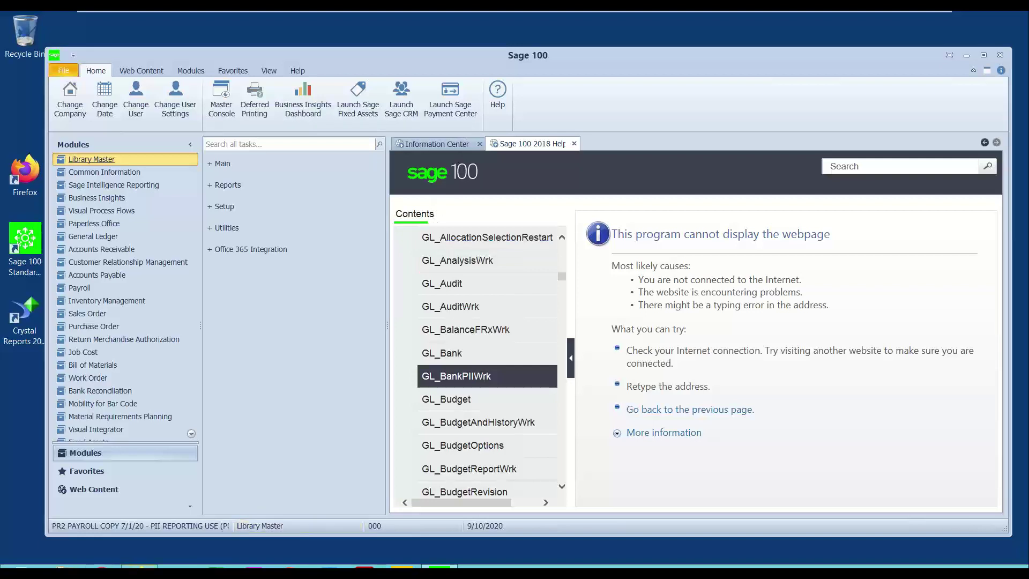
- Switch to Firefox and open the GL_BankPIIWrk file layout under General Ledger in the online help
{"action": "left_click", "coordinate": [139, 566]}
{"action": "scroll", "coordinate": [325, 346], "scroll_direction": "up", "scroll_amount": 5}
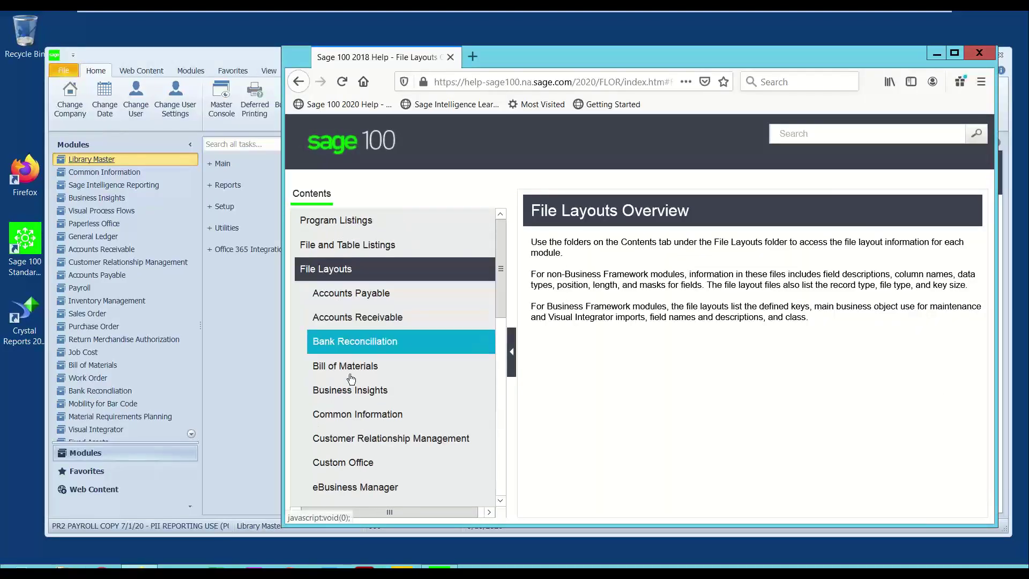
{"action": "scroll", "coordinate": [346, 376], "scroll_direction": "down", "scroll_amount": 3}
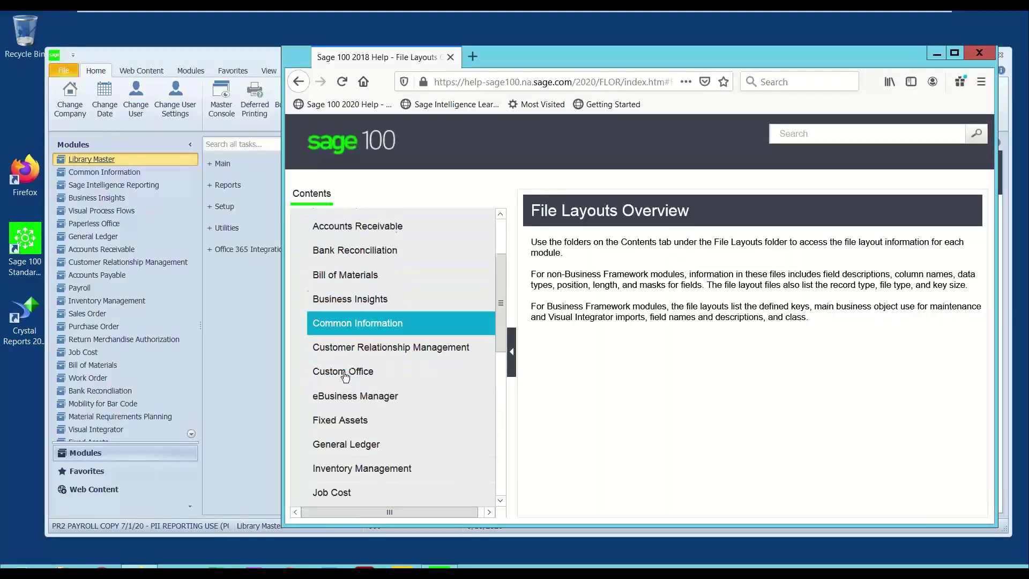
{"action": "scroll", "coordinate": [346, 377], "scroll_direction": "down", "scroll_amount": 1}
{"action": "left_click", "coordinate": [344, 409]}
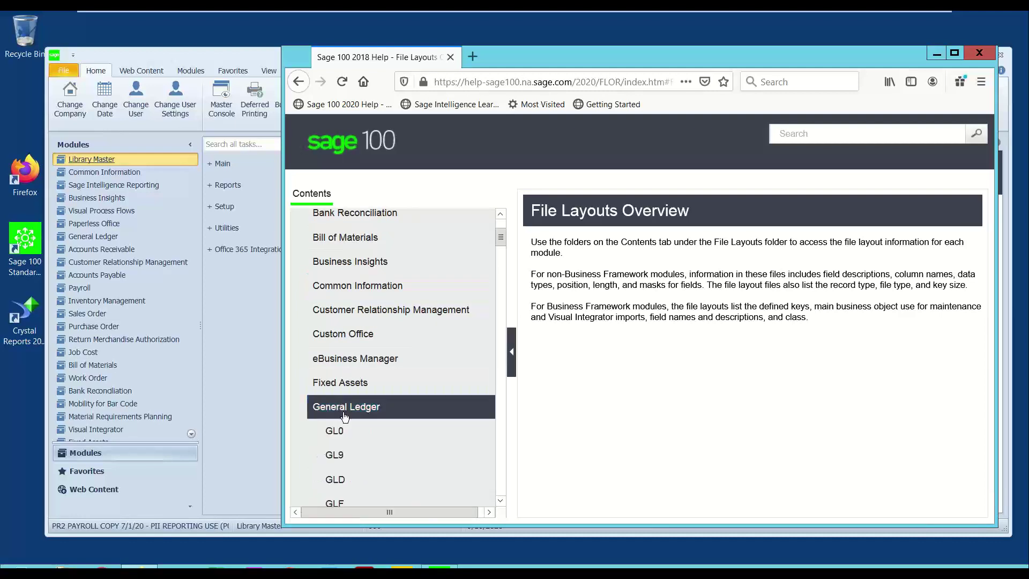
{"action": "scroll", "coordinate": [345, 417], "scroll_direction": "down", "scroll_amount": 12}
{"action": "scroll", "coordinate": [344, 416], "scroll_direction": "down", "scroll_amount": 5}
{"action": "scroll", "coordinate": [349, 410], "scroll_direction": "down", "scroll_amount": 6}
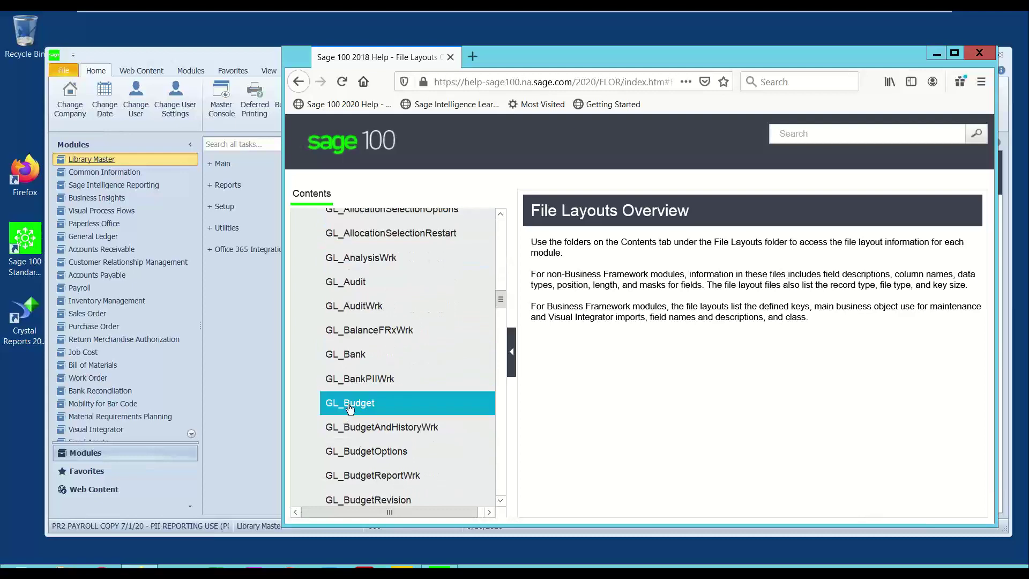
{"action": "left_click", "coordinate": [359, 381]}
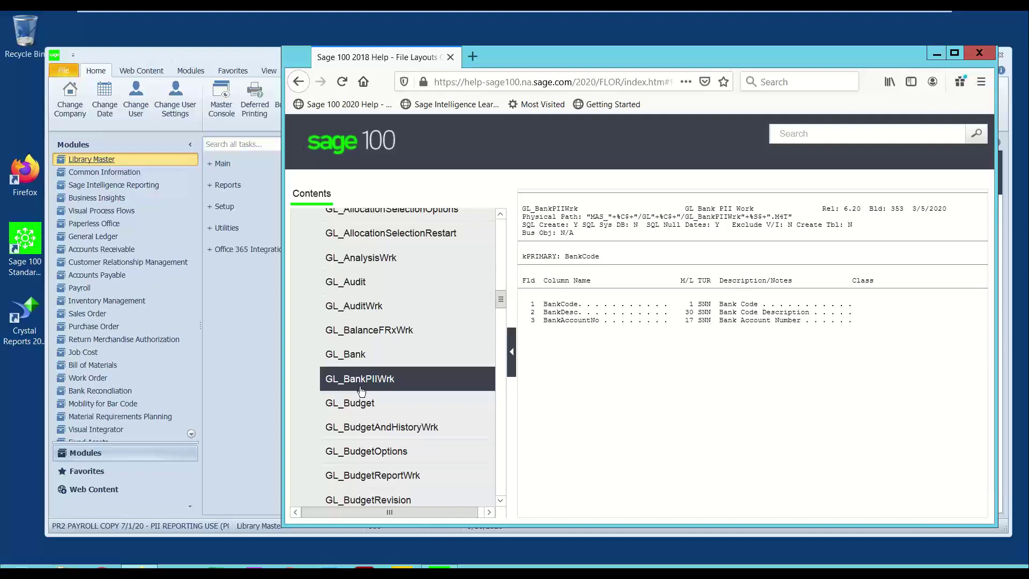
- Collapse the General Ledger file layouts and expand the Payroll ones in the help contents
{"action": "scroll", "coordinate": [364, 389], "scroll_direction": "down", "scroll_amount": 10}
{"action": "scroll", "coordinate": [367, 387], "scroll_direction": "down", "scroll_amount": 8}
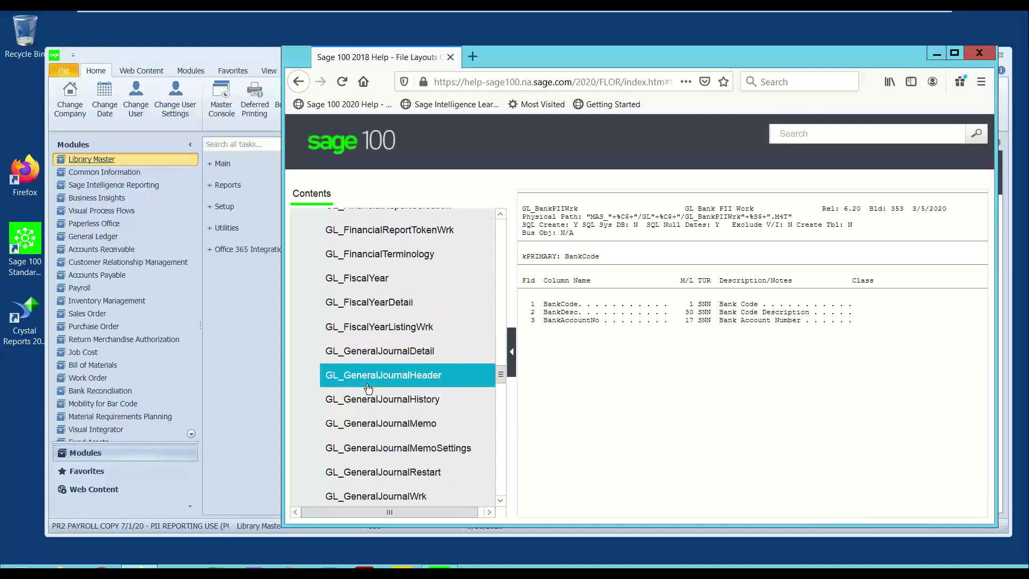
{"action": "scroll", "coordinate": [367, 387], "scroll_direction": "down", "scroll_amount": 5}
{"action": "scroll", "coordinate": [367, 387], "scroll_direction": "up", "scroll_amount": 13}
{"action": "scroll", "coordinate": [367, 387], "scroll_direction": "up", "scroll_amount": 18}
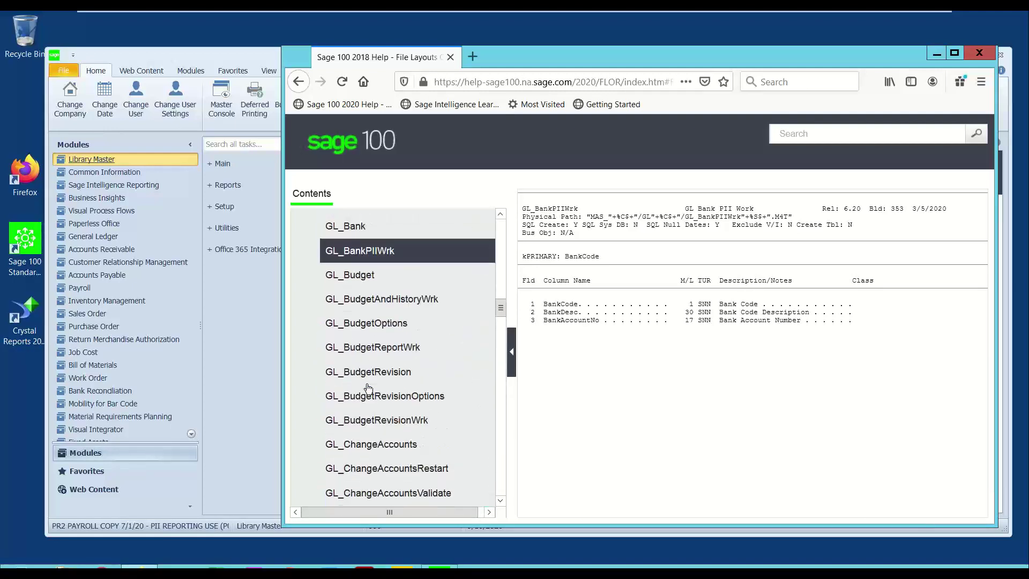
{"action": "scroll", "coordinate": [369, 384], "scroll_direction": "up", "scroll_amount": 8}
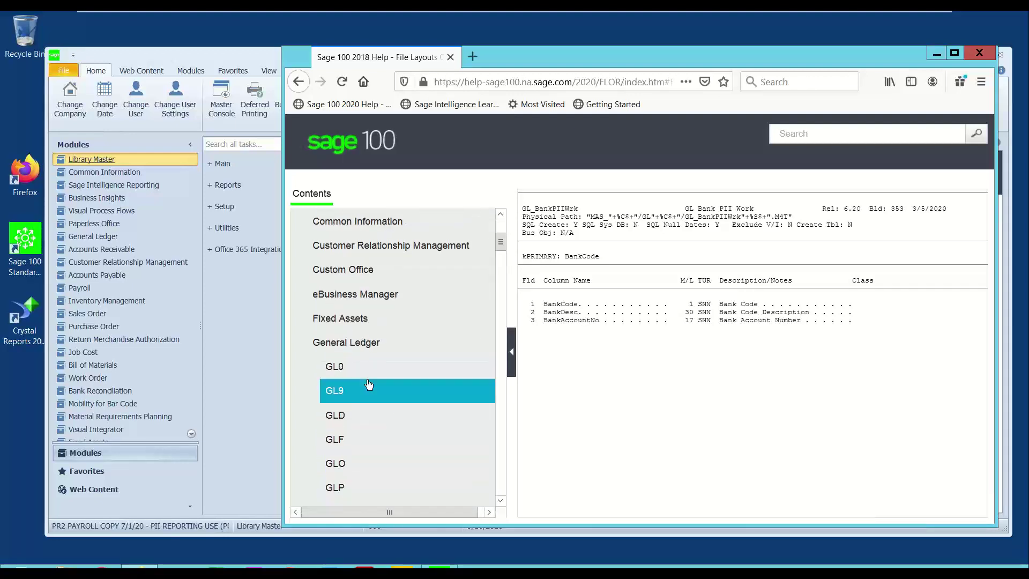
{"action": "left_click", "coordinate": [361, 360]}
{"action": "left_click", "coordinate": [361, 360]}
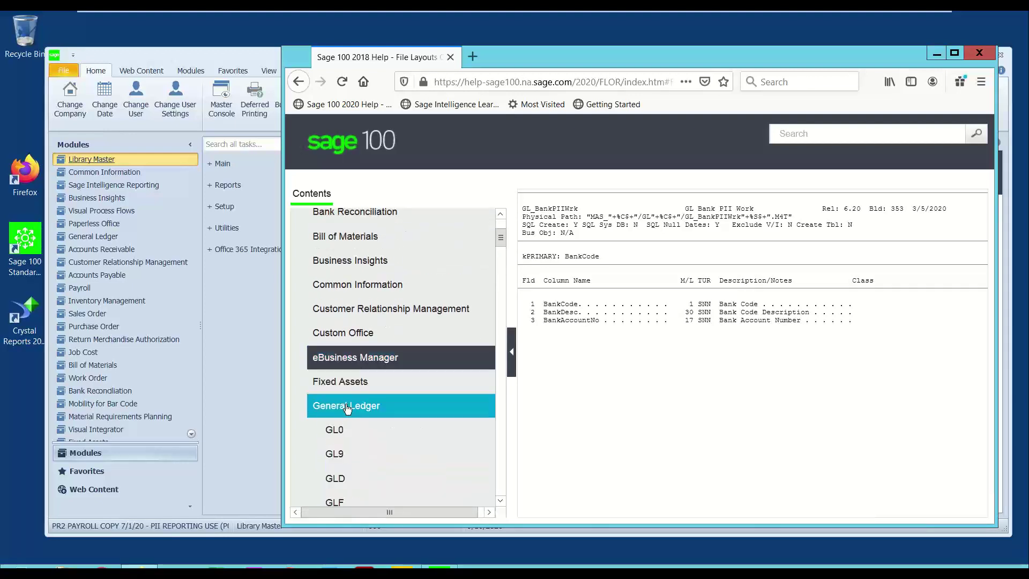
{"action": "left_click", "coordinate": [354, 397]}
{"action": "scroll", "coordinate": [348, 408], "scroll_direction": "down", "scroll_amount": 5}
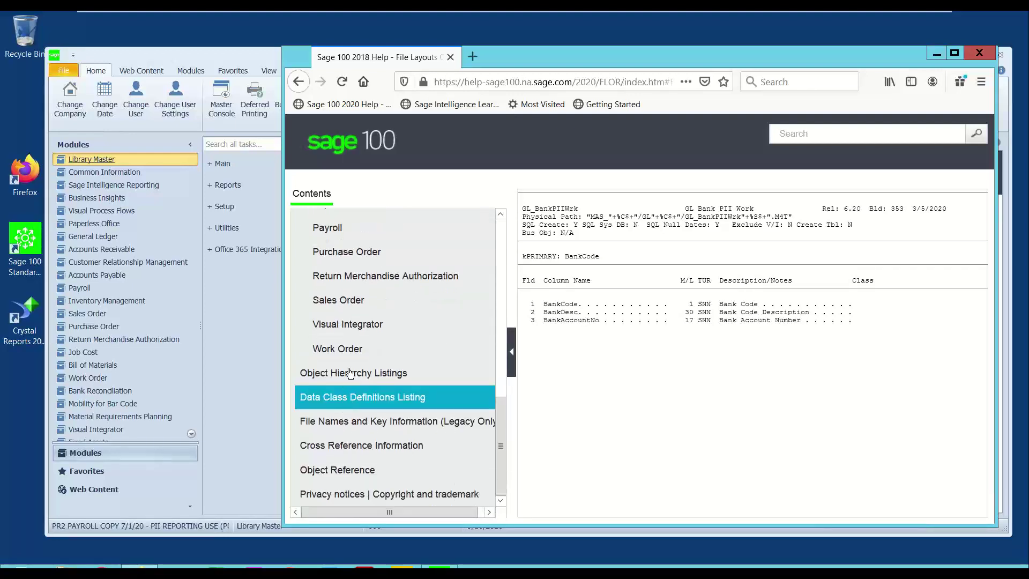
{"action": "left_click", "coordinate": [336, 236]}
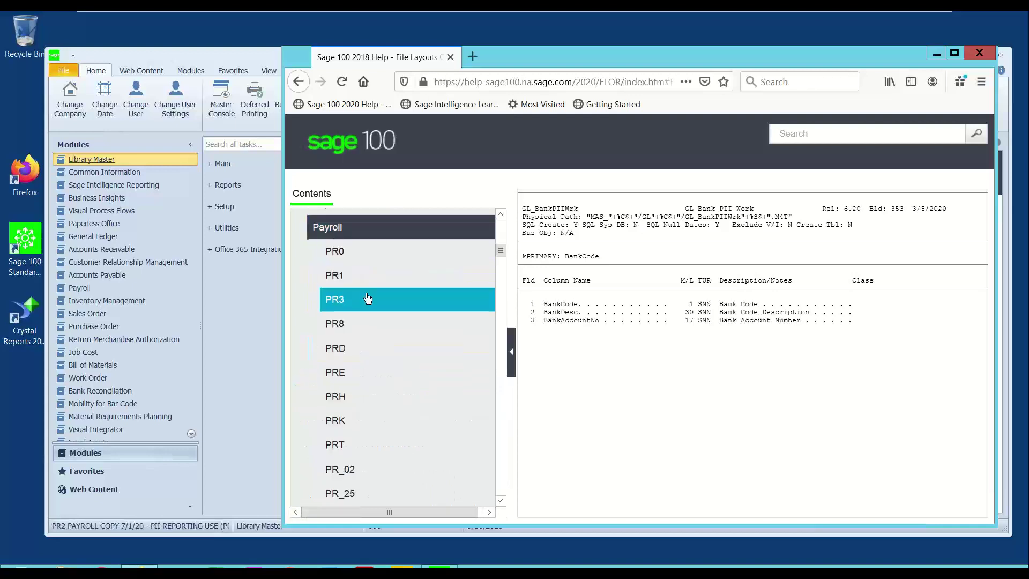
- Open the PR_Employee file layout among the Payroll layouts
{"action": "scroll", "coordinate": [375, 300], "scroll_direction": "down", "scroll_amount": 15}
{"action": "scroll", "coordinate": [377, 319], "scroll_direction": "down", "scroll_amount": 15}
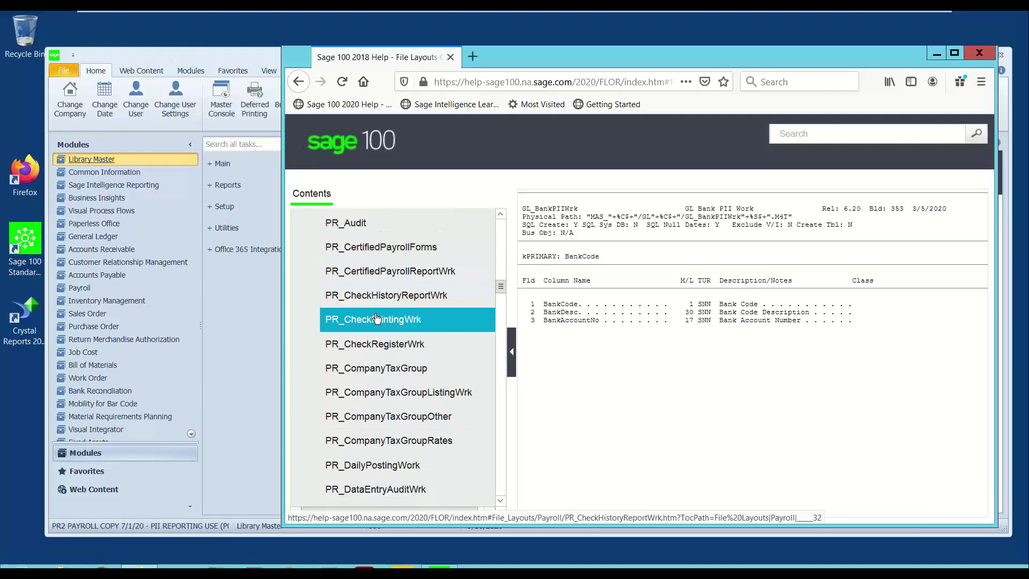
{"action": "scroll", "coordinate": [377, 318], "scroll_direction": "down", "scroll_amount": 5}
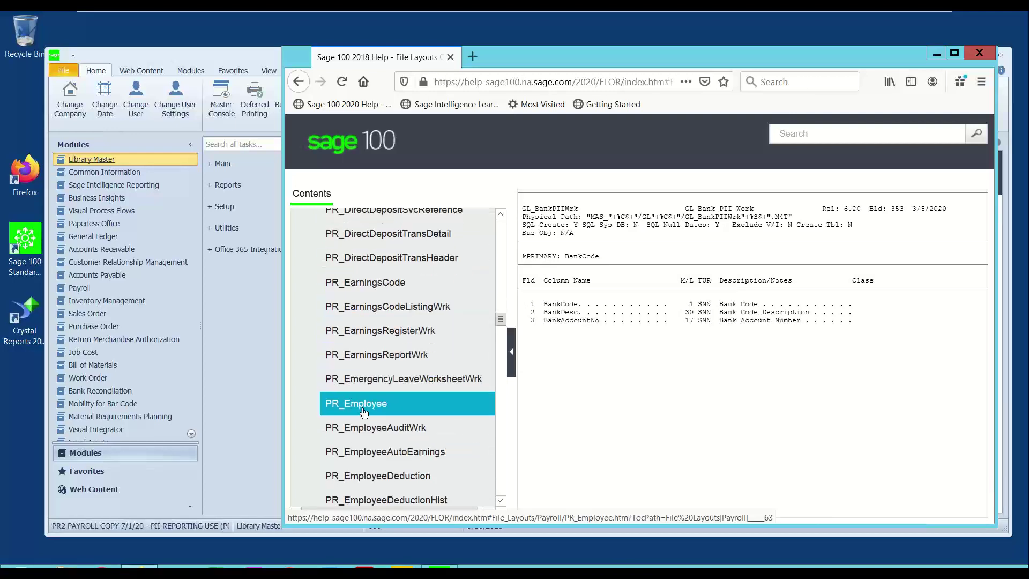
{"action": "left_click", "coordinate": [364, 411]}
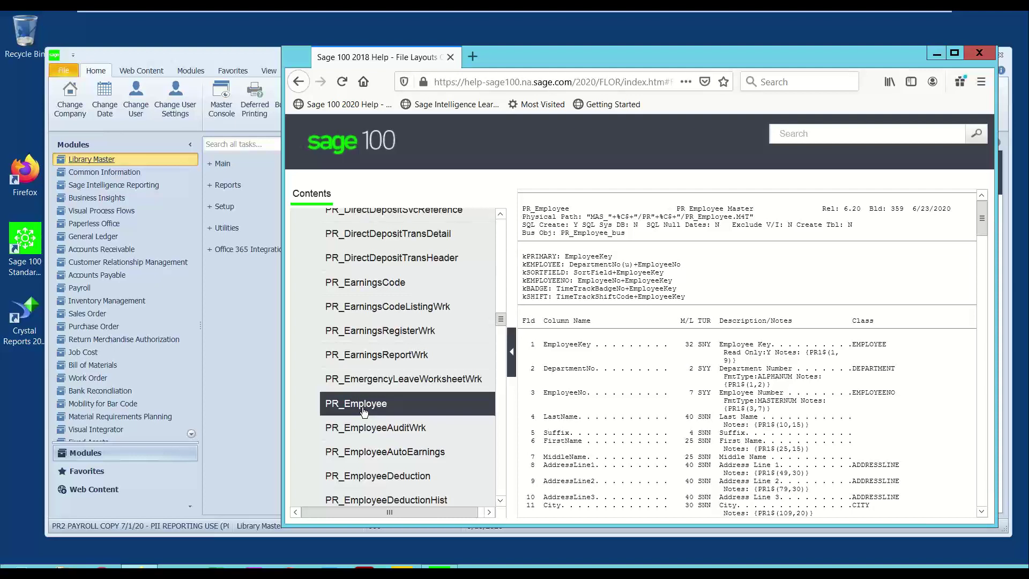
- Review the PR_EmployeePIIWrk file layout under Payroll and minimize the browser window
{"action": "scroll", "coordinate": [372, 406], "scroll_direction": "down", "scroll_amount": 5}
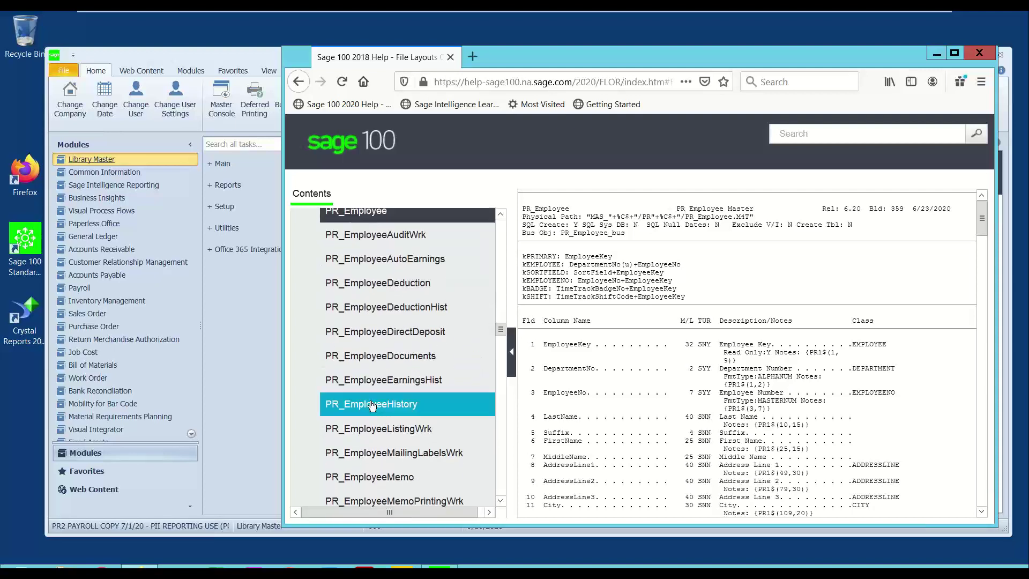
{"action": "scroll", "coordinate": [373, 406], "scroll_direction": "down", "scroll_amount": 5}
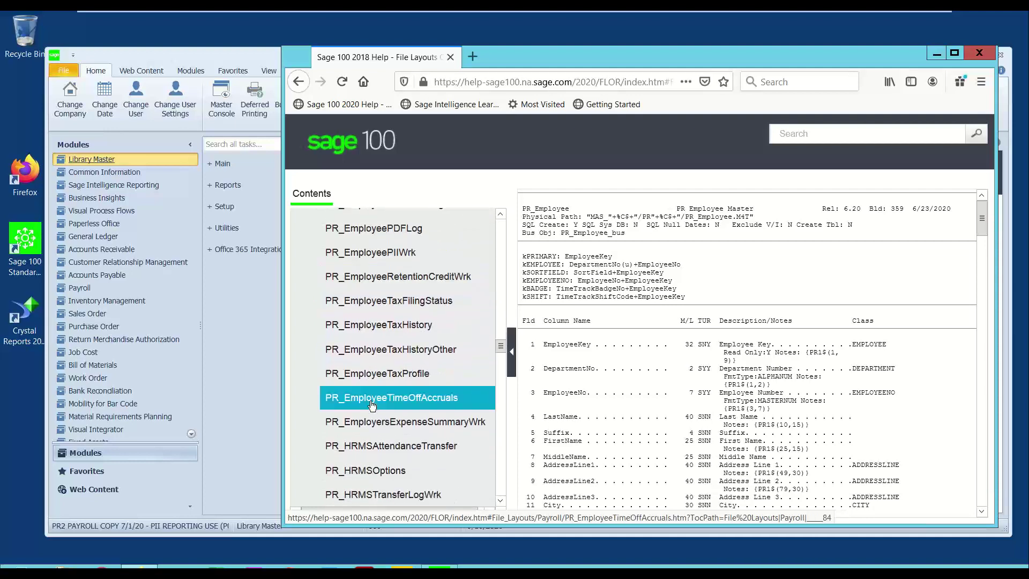
{"action": "left_click", "coordinate": [377, 259]}
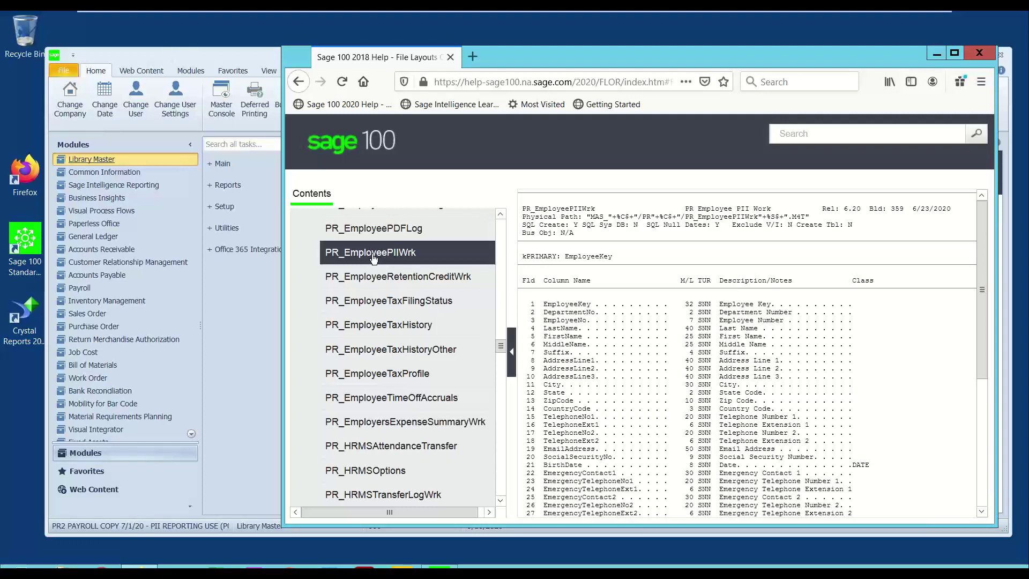
{"action": "left_click", "coordinate": [936, 55]}
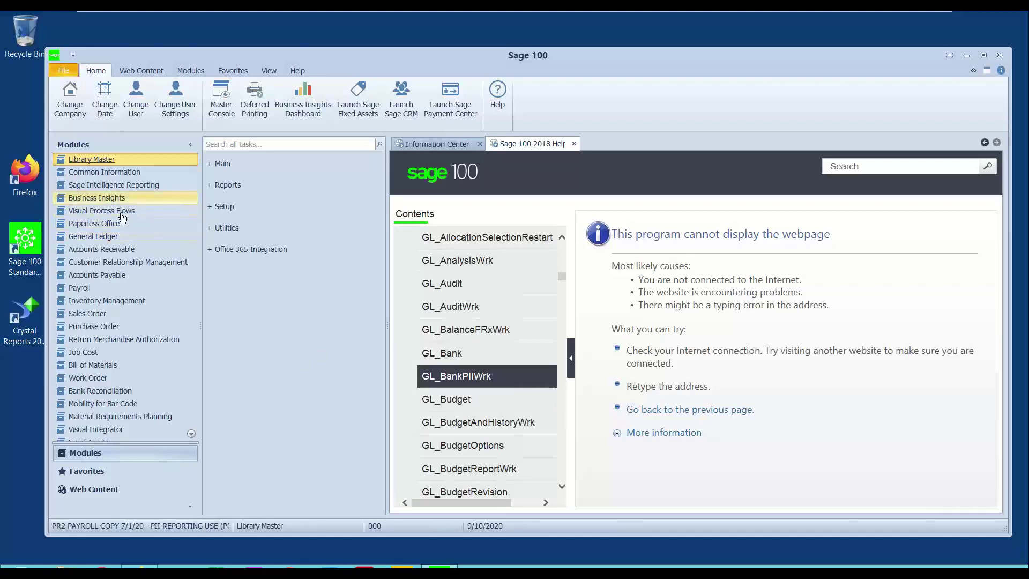
- Look up the Encrypt Customer PII task among the Accounts Receivable utilities and collapse the list again
{"action": "left_click", "coordinate": [105, 248]}
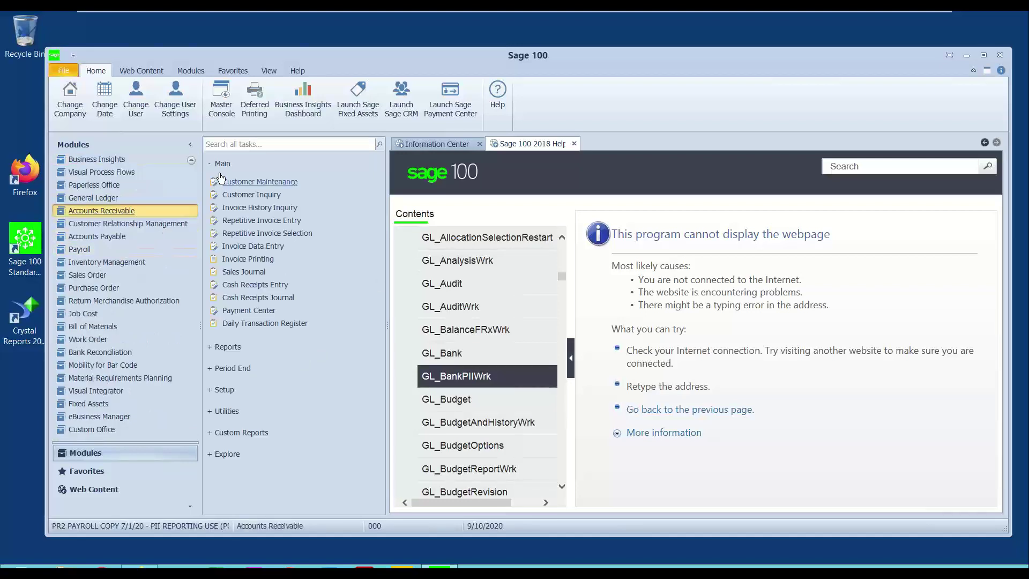
{"action": "left_click", "coordinate": [227, 249]}
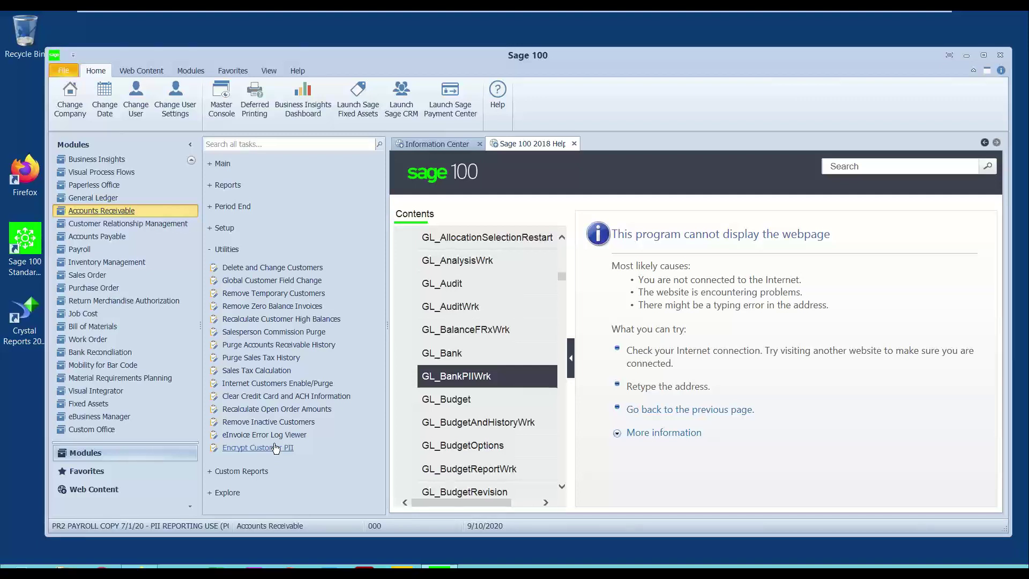
{"action": "left_click", "coordinate": [227, 250]}
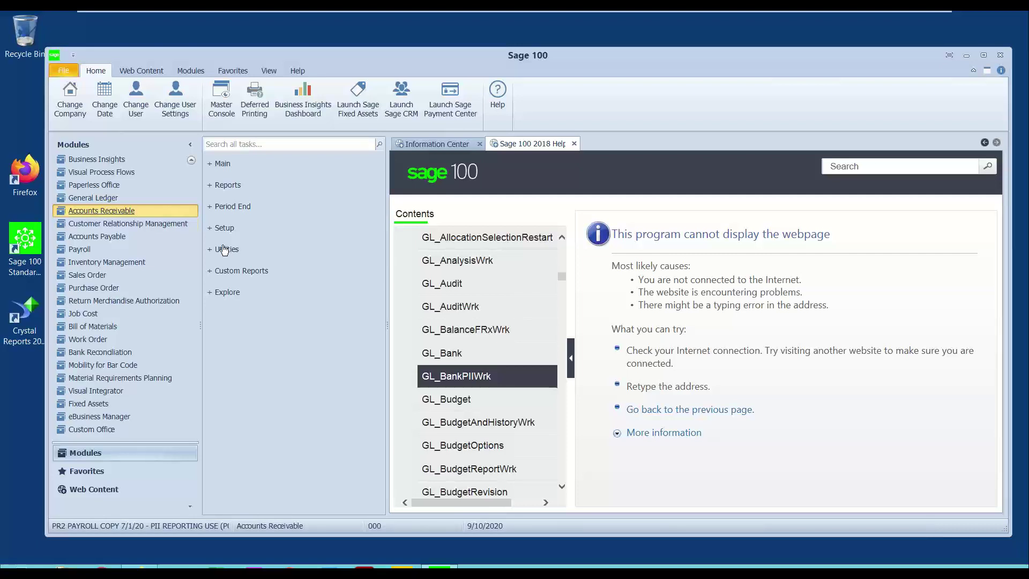
- Open Role Maintenance from the Library Master main tasks and load the ADMIN role
{"action": "scroll", "coordinate": [107, 185], "scroll_direction": "up", "scroll_amount": 1}
{"action": "left_click", "coordinate": [106, 161]}
{"action": "left_click", "coordinate": [223, 165]}
{"action": "left_click", "coordinate": [223, 167]}
{"action": "left_click", "coordinate": [245, 195]}
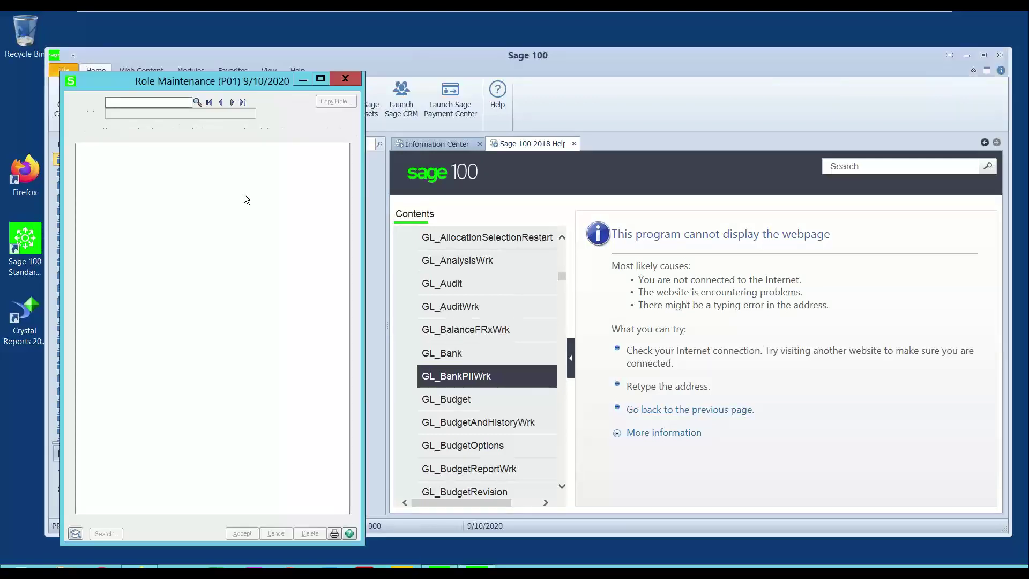
{"action": "left_click", "coordinate": [197, 103]}
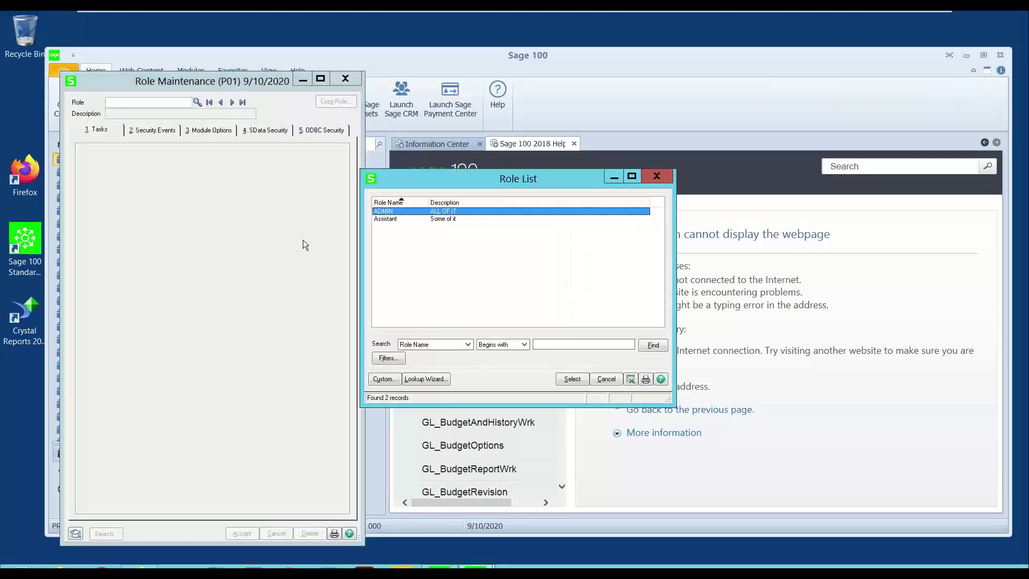
{"action": "double_click", "coordinate": [398, 216]}
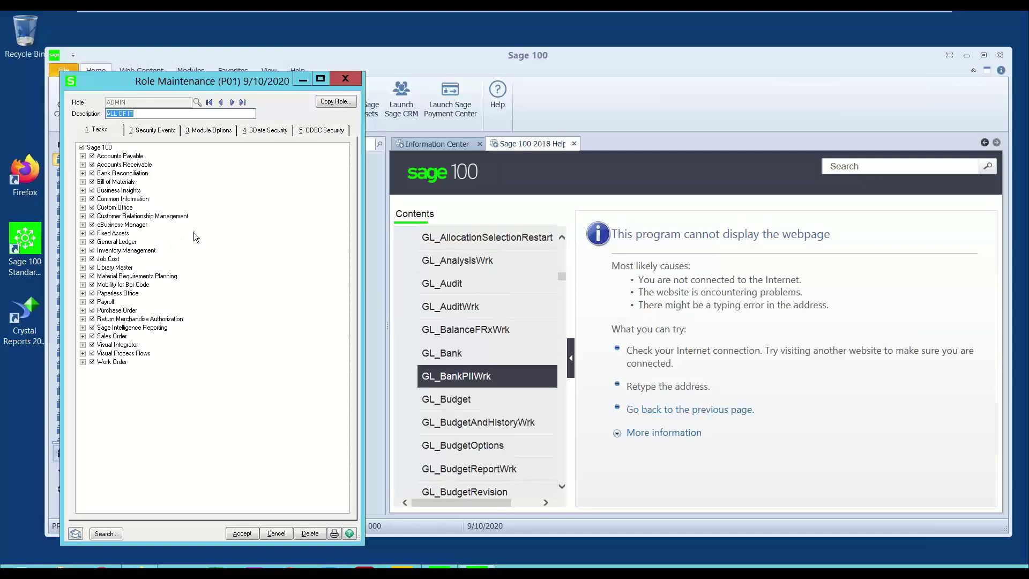
- Check the ADMIN role's General Ledger security event for viewing, printing and editing highly sensitive personally identifiable information, and collapse the module
{"action": "left_click", "coordinate": [161, 130]}
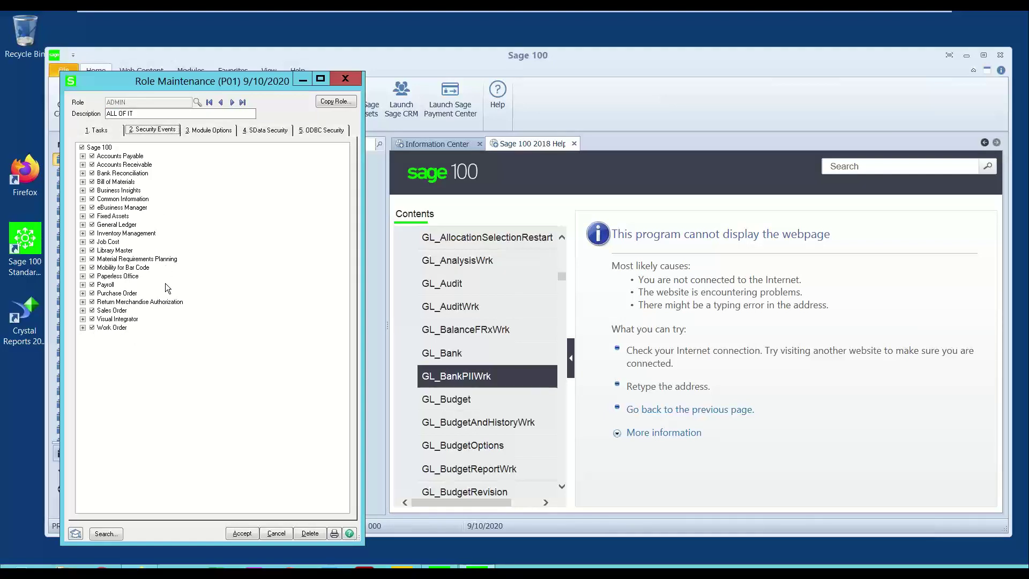
{"action": "left_click", "coordinate": [82, 224]}
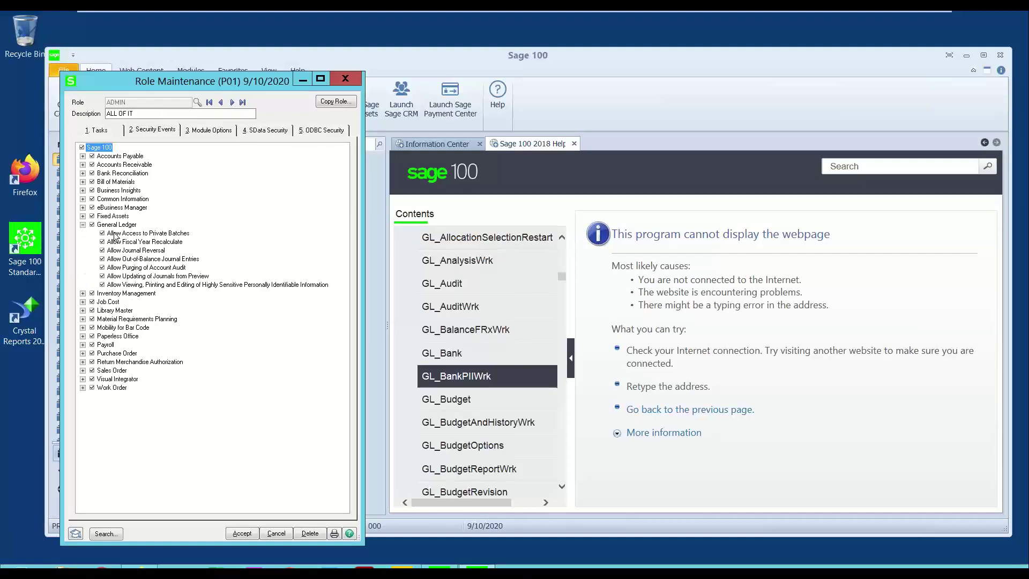
{"action": "left_click", "coordinate": [164, 285]}
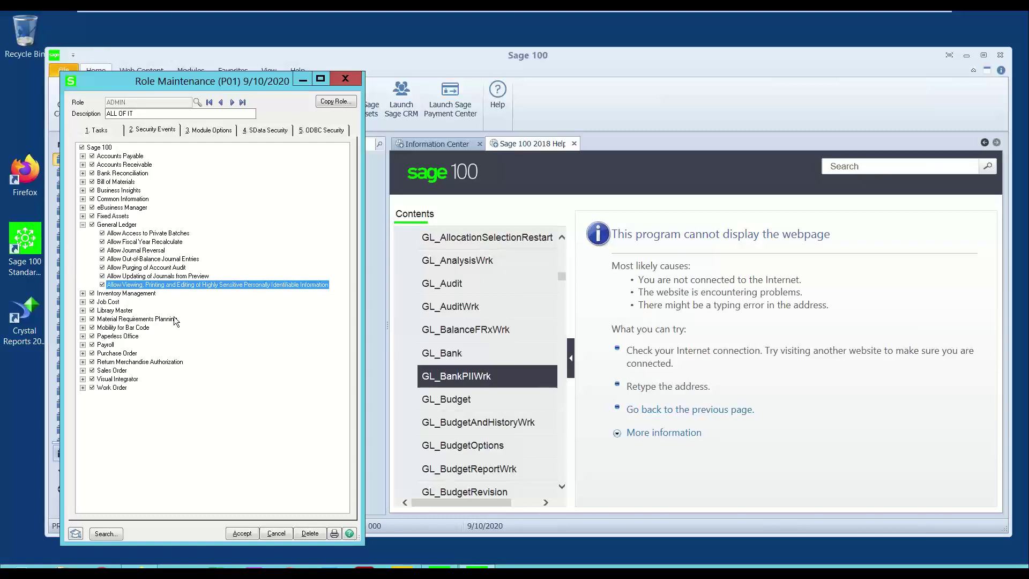
{"action": "left_click", "coordinate": [83, 224]}
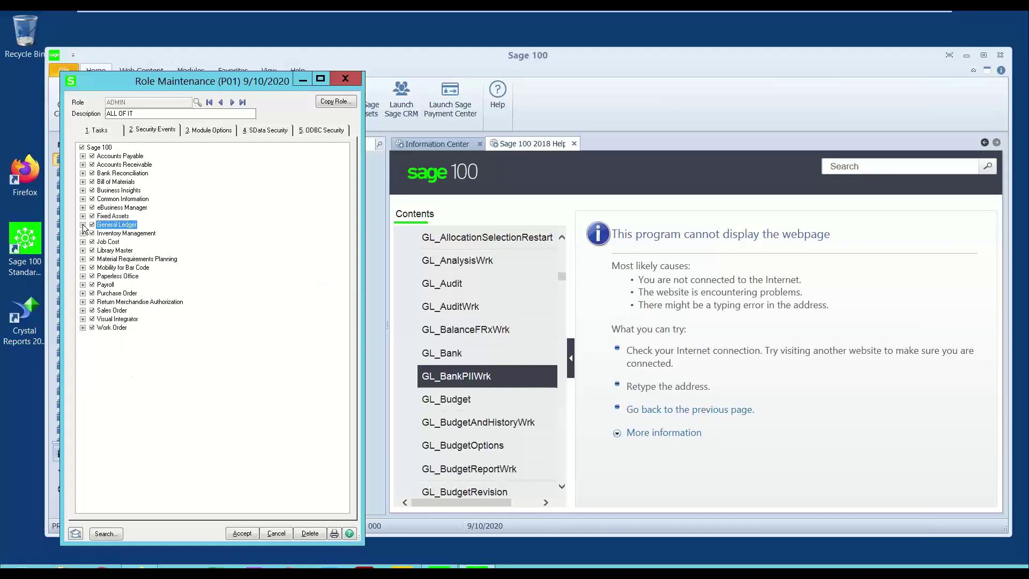
- Check the ADMIN role's Payroll security event for viewing, printing and editing highly sensitive personally identifiable information, and close Role Maintenance
{"action": "left_click", "coordinate": [110, 285]}
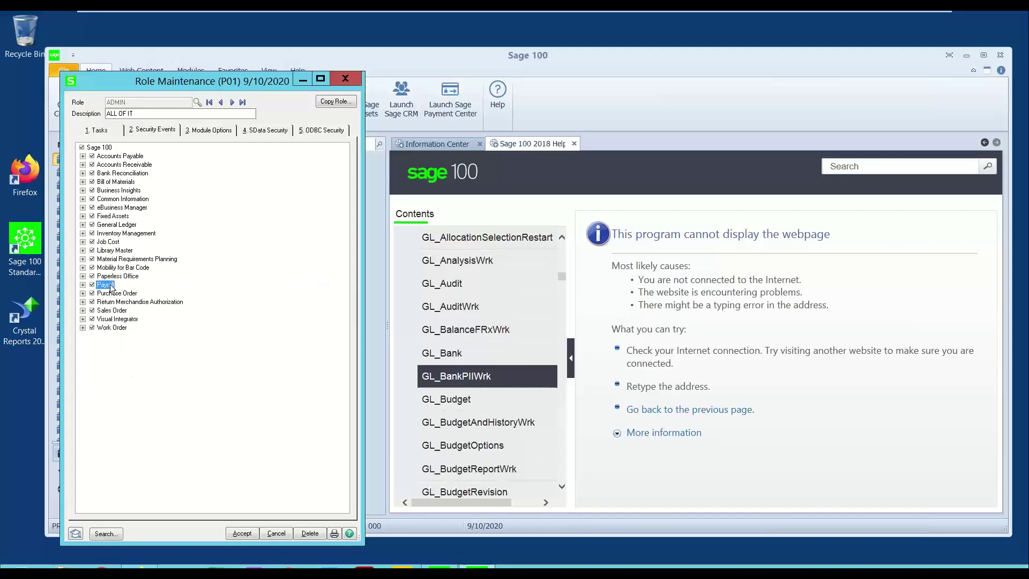
{"action": "left_click", "coordinate": [83, 285]}
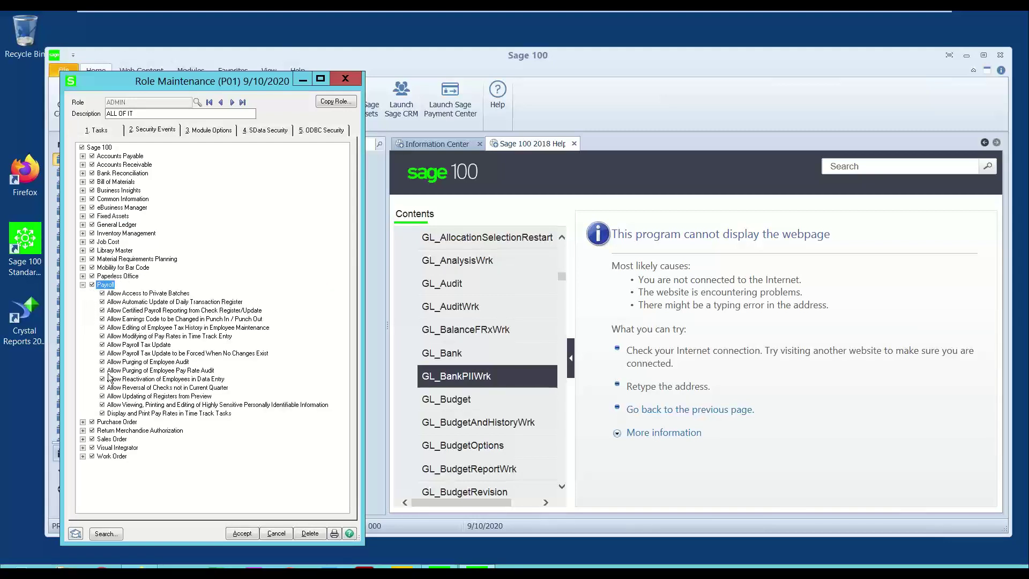
{"action": "left_click", "coordinate": [145, 405]}
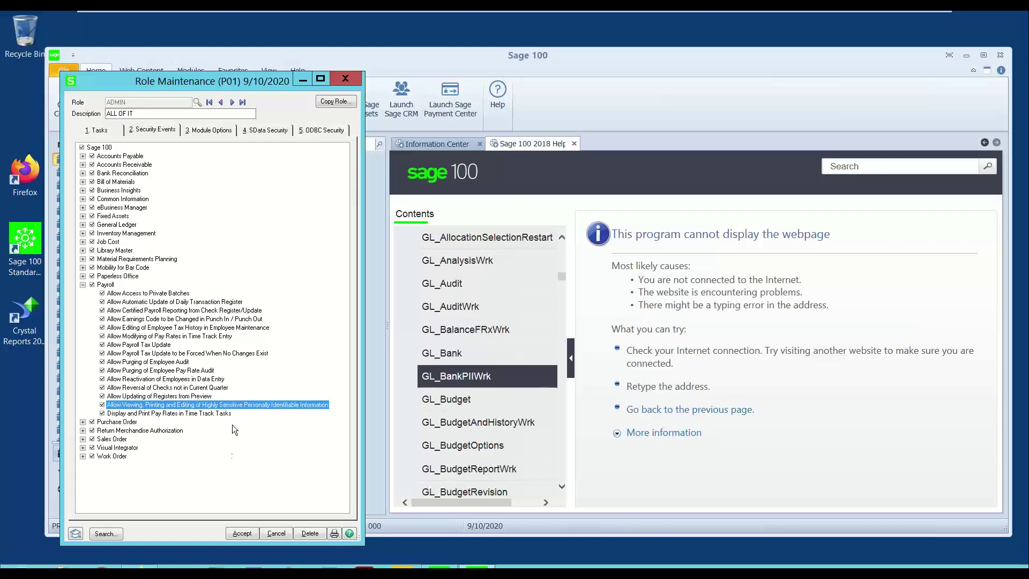
{"action": "left_click", "coordinate": [347, 79]}
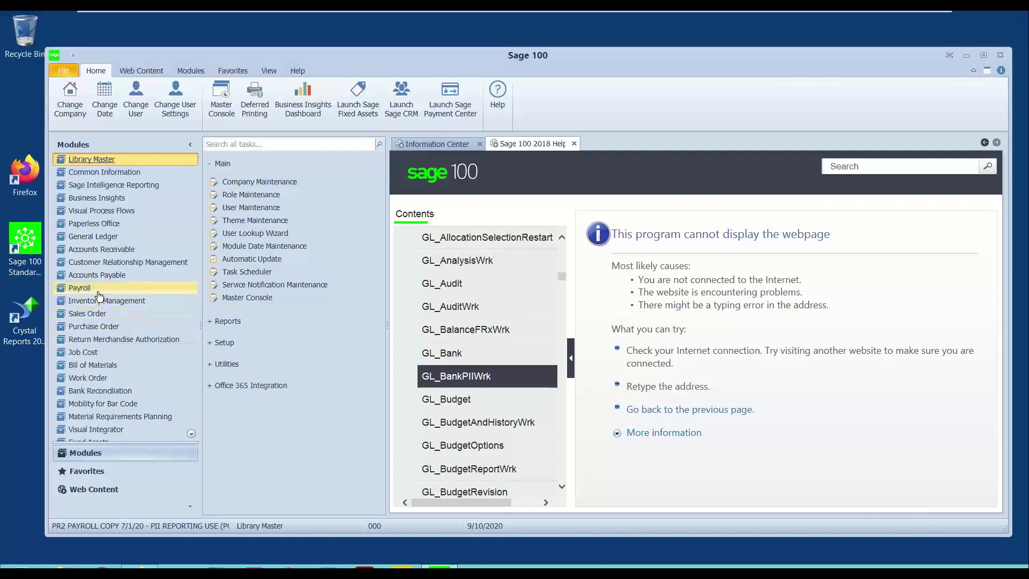
- Open the Employee Listing report from the Payroll module's reports
{"action": "left_click", "coordinate": [123, 288]}
{"action": "scroll", "coordinate": [134, 287], "scroll_direction": "down", "scroll_amount": 1}
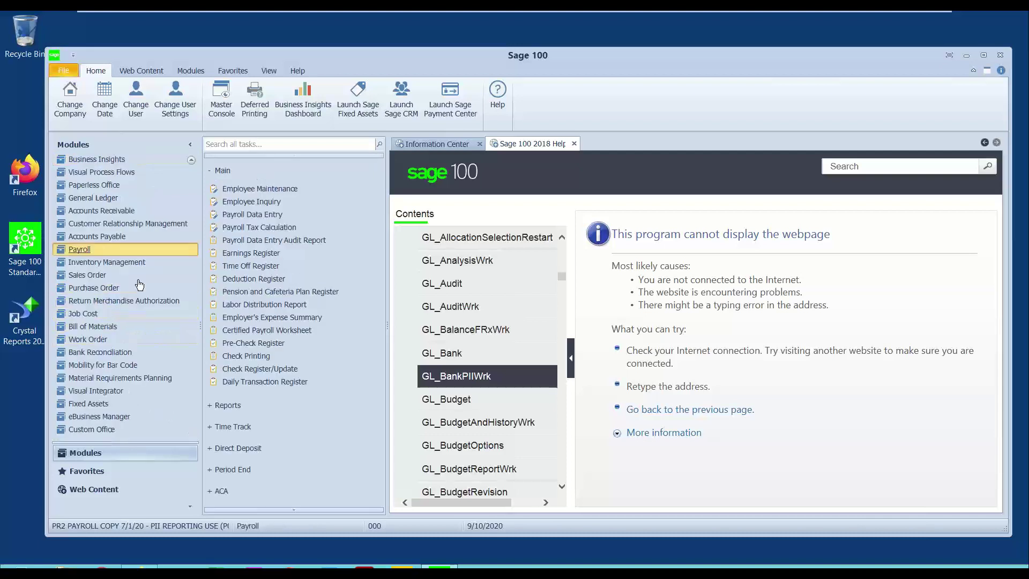
{"action": "left_click", "coordinate": [224, 172]}
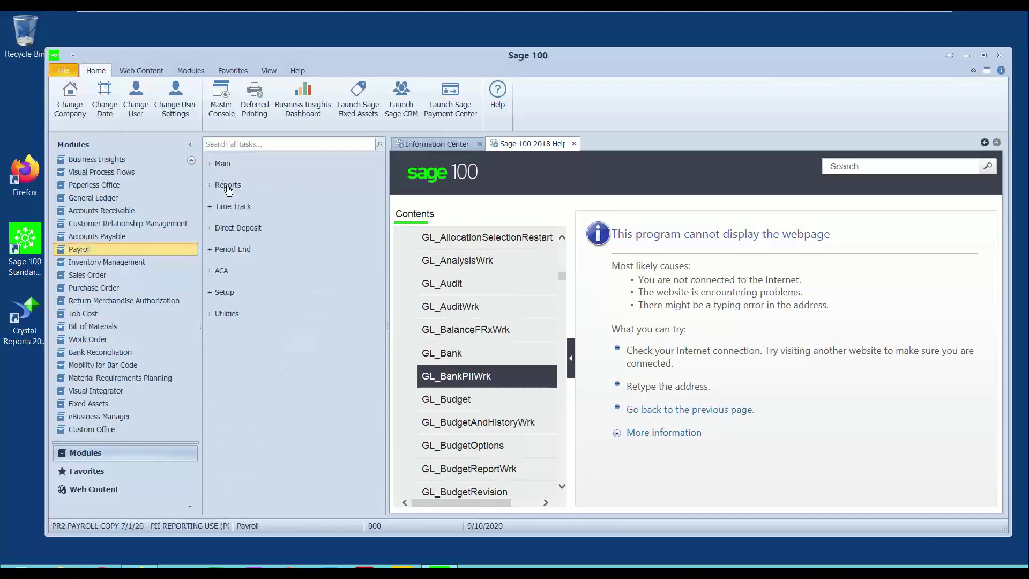
{"action": "left_click", "coordinate": [227, 185]}
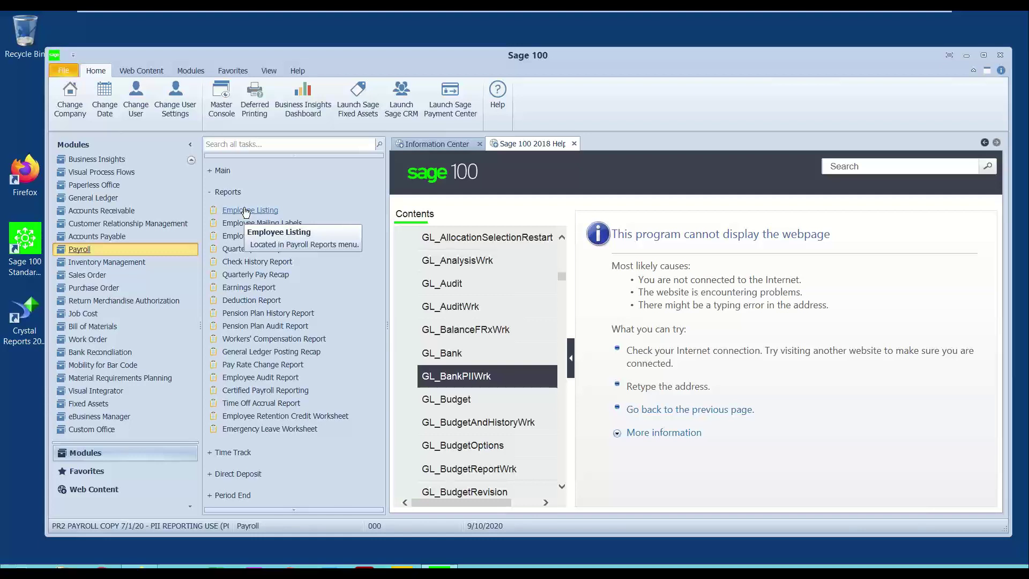
{"action": "left_click", "coordinate": [246, 211]}
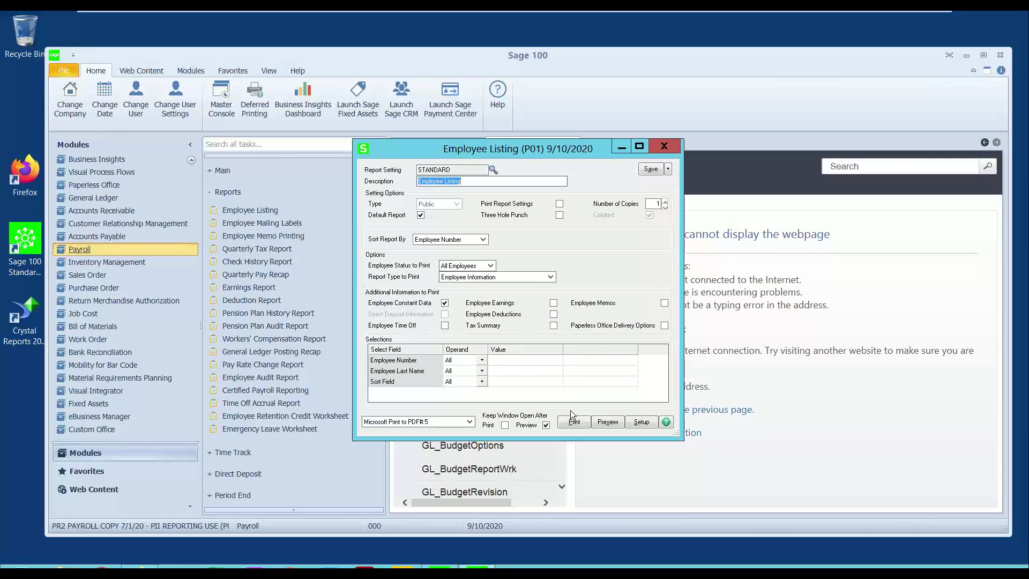
- Preview the STANDARD Employee Listing in a maximized window, and close both the preview and the report window
{"action": "left_click", "coordinate": [602, 423]}
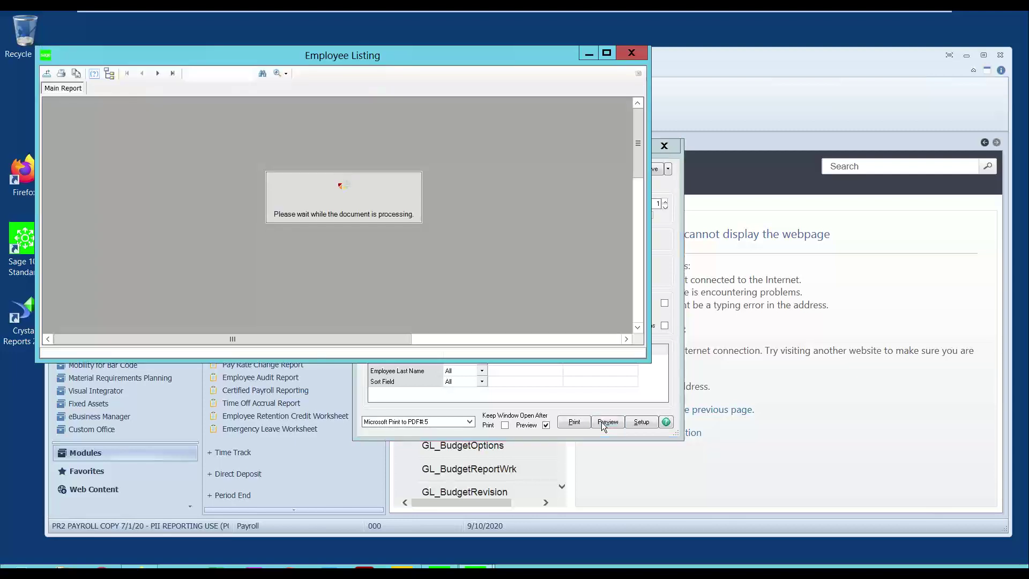
{"action": "left_click", "coordinate": [607, 52]}
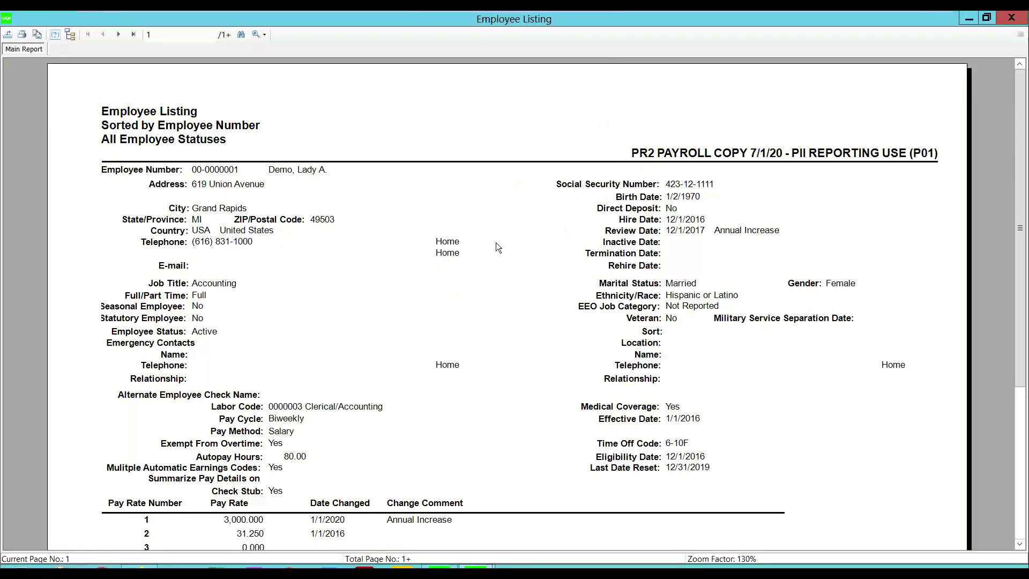
{"action": "left_click", "coordinate": [1009, 20]}
{"action": "left_click", "coordinate": [664, 149]}
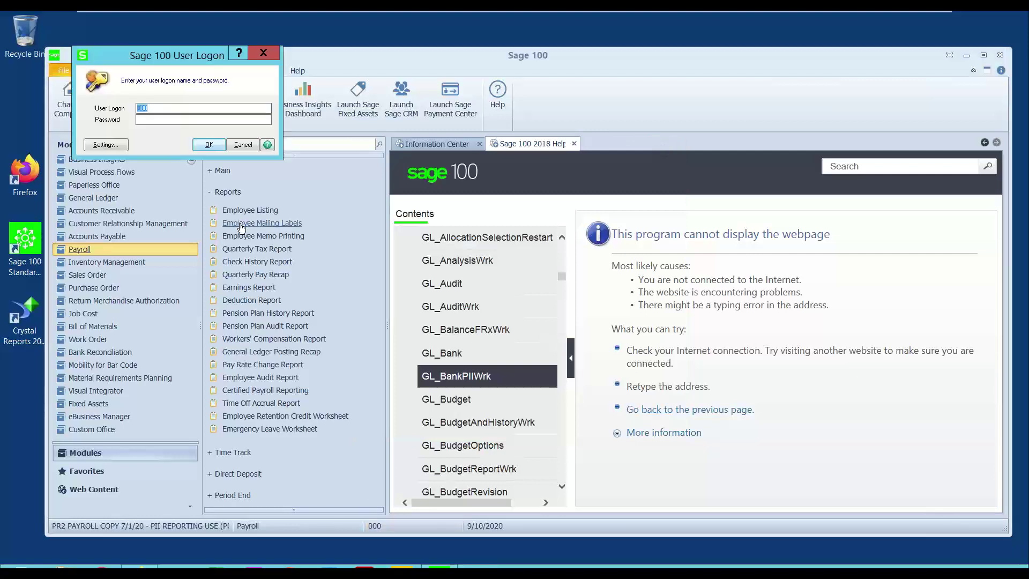
- Log on as user test, preview the Payroll Employee Listing in a maximized window, and close the preview and report window
{"action": "type", "text": "test"}
{"action": "key", "text": "Return"}
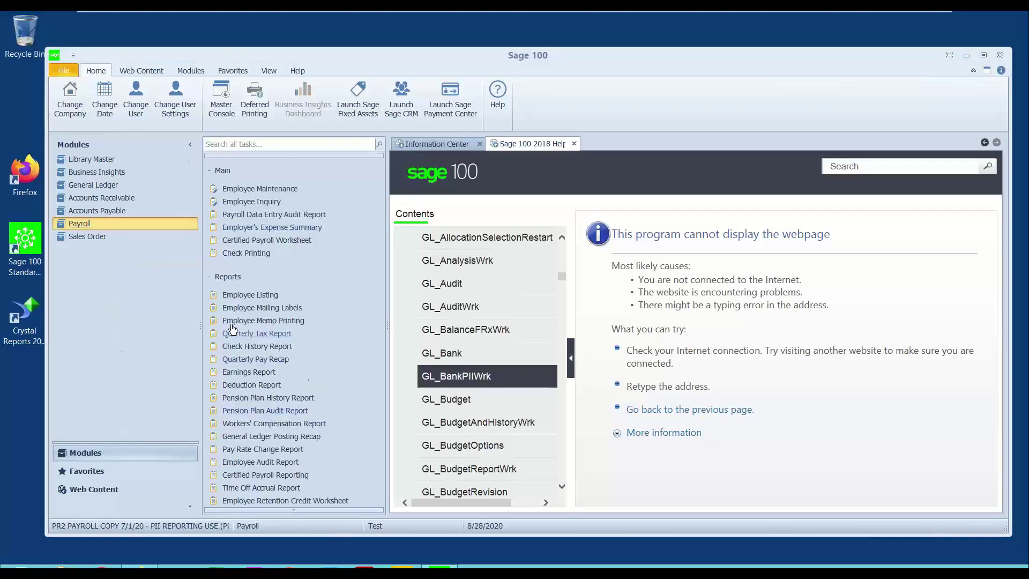
{"action": "left_click", "coordinate": [247, 295]}
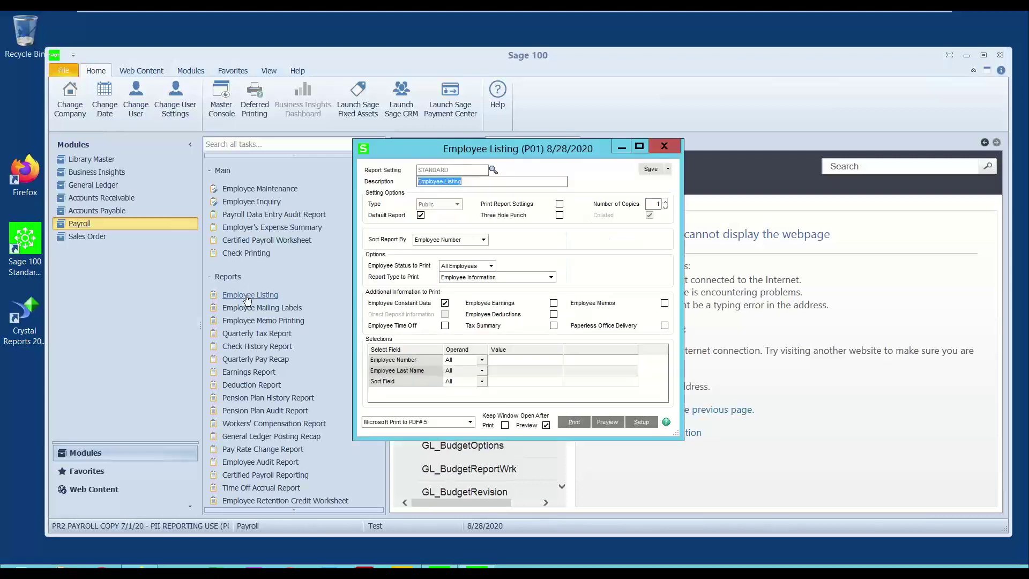
{"action": "left_click", "coordinate": [606, 425]}
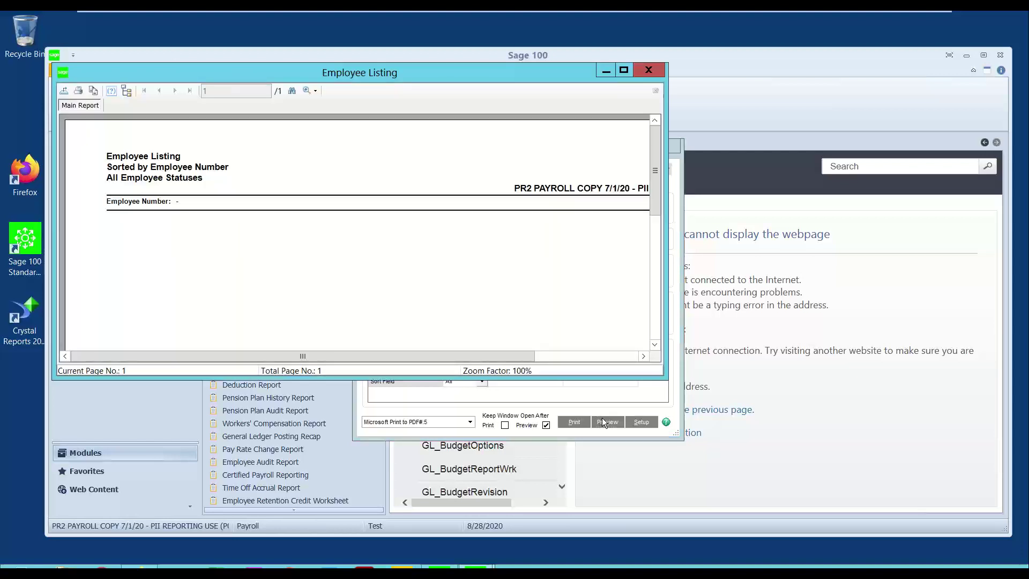
{"action": "left_click", "coordinate": [623, 71]}
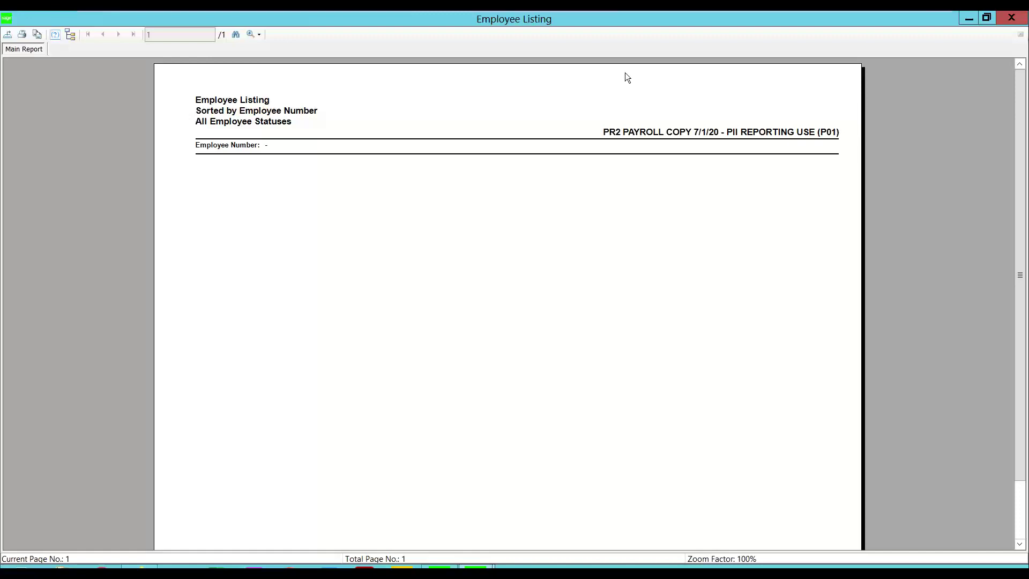
{"action": "left_click", "coordinate": [1011, 17]}
{"action": "left_click", "coordinate": [662, 147]}
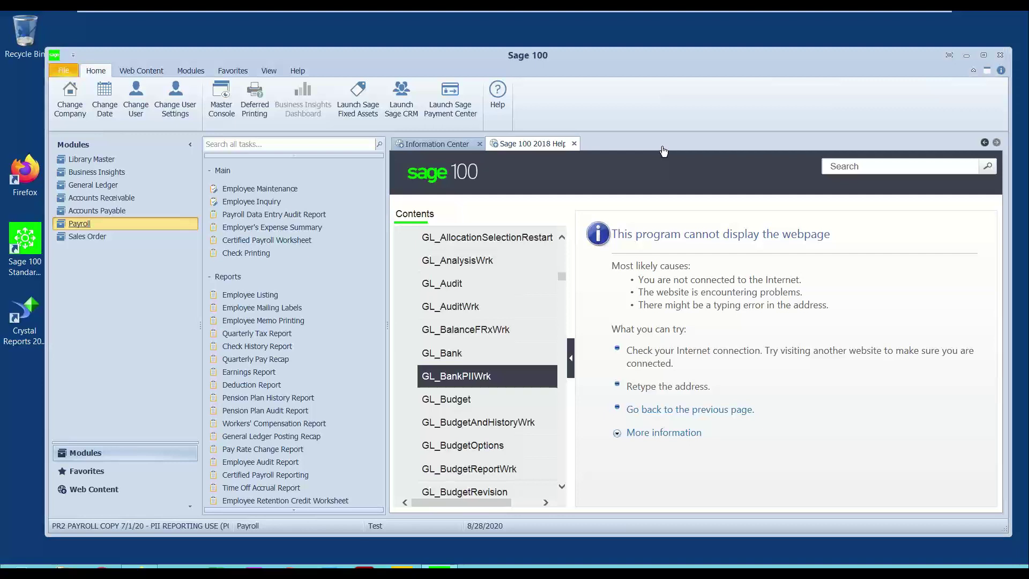
- Change the user logon back to 000
{"action": "double_click", "coordinate": [386, 525]}
{"action": "type", "text": "000"}
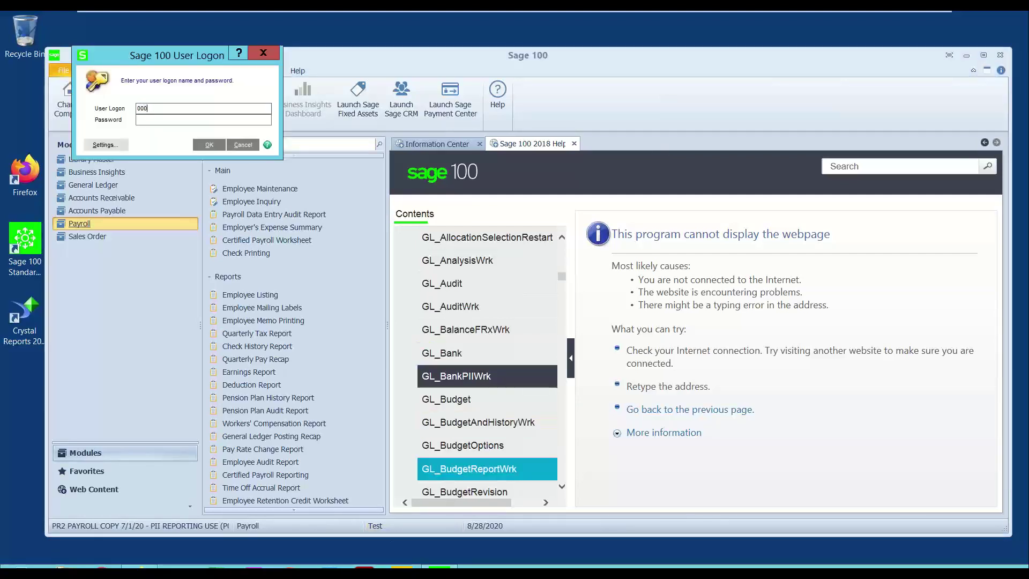
{"action": "key", "text": "Return"}
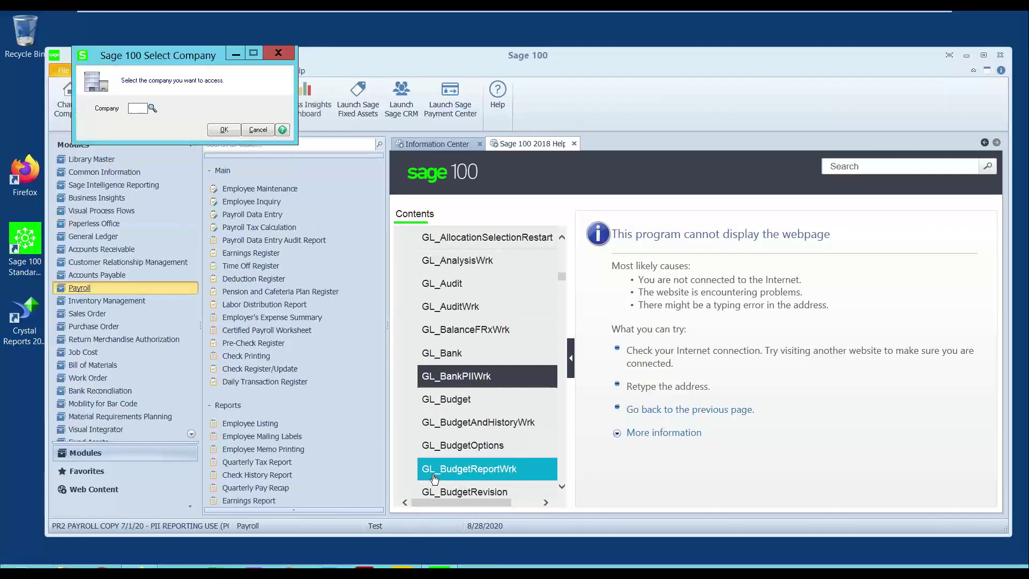
- Look up company P01, PR2 PAYROLL COPY 7/1/20 - PII REPORTING USE, in the company list and access it
{"action": "key", "text": "F2"}
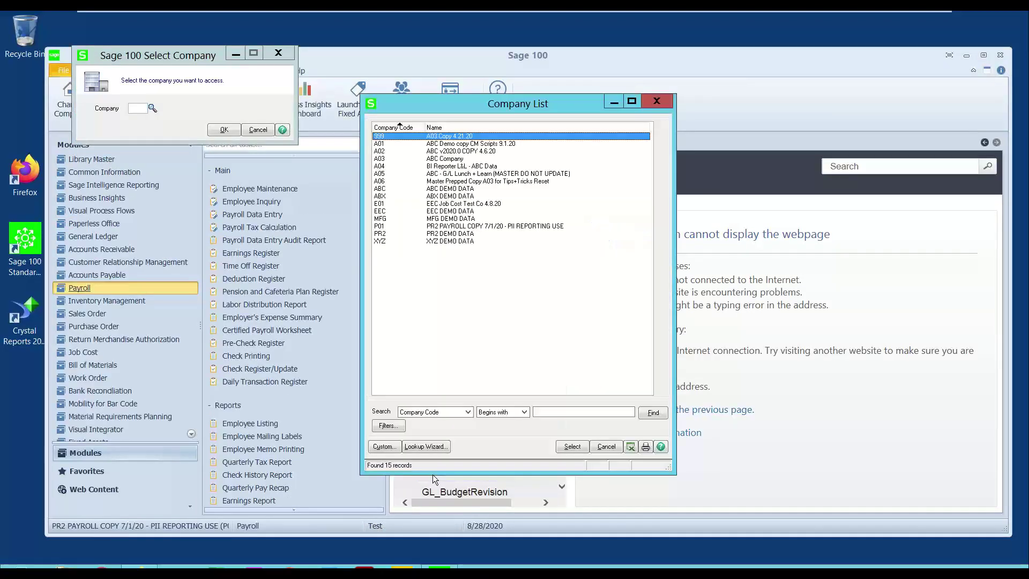
{"action": "key", "text": "Down"}
{"action": "key", "text": "Down"}
{"action": "key", "text": "Down"}
{"action": "key", "text": "Down"}
{"action": "key", "text": "Down"}
{"action": "key", "text": "Down"}
{"action": "key", "text": "Down"}
{"action": "key", "text": "Down"}
{"action": "key", "text": "Down"}
{"action": "key", "text": "Down"}
{"action": "key", "text": "Down"}
{"action": "key", "text": "Down"}
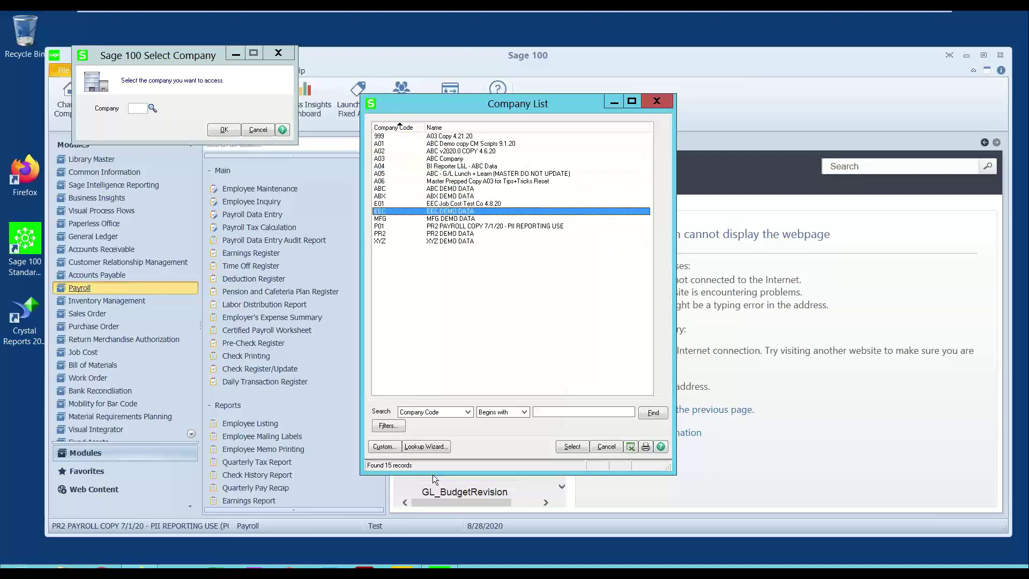
{"action": "key", "text": "Return"}
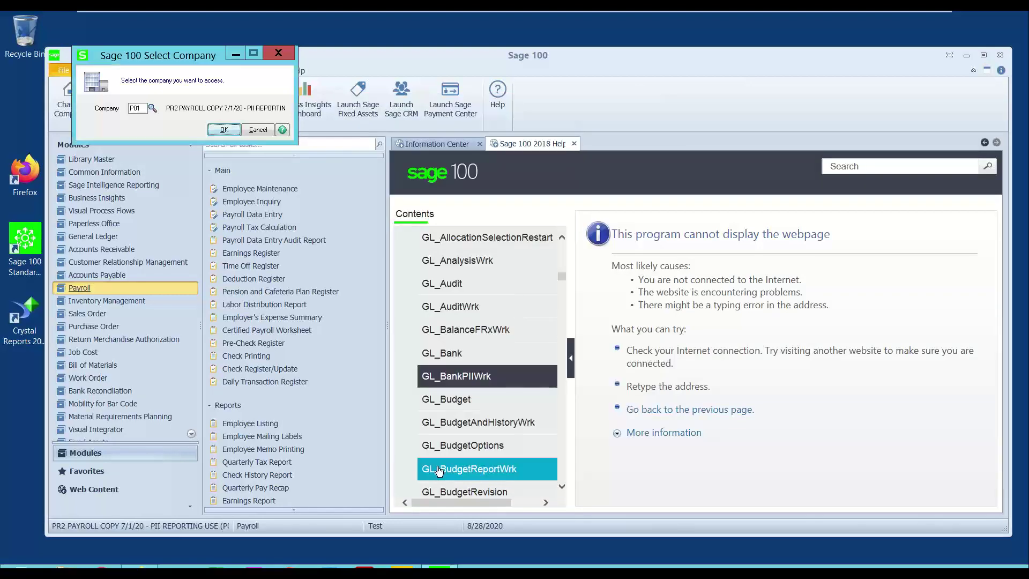
{"action": "left_click", "coordinate": [226, 130]}
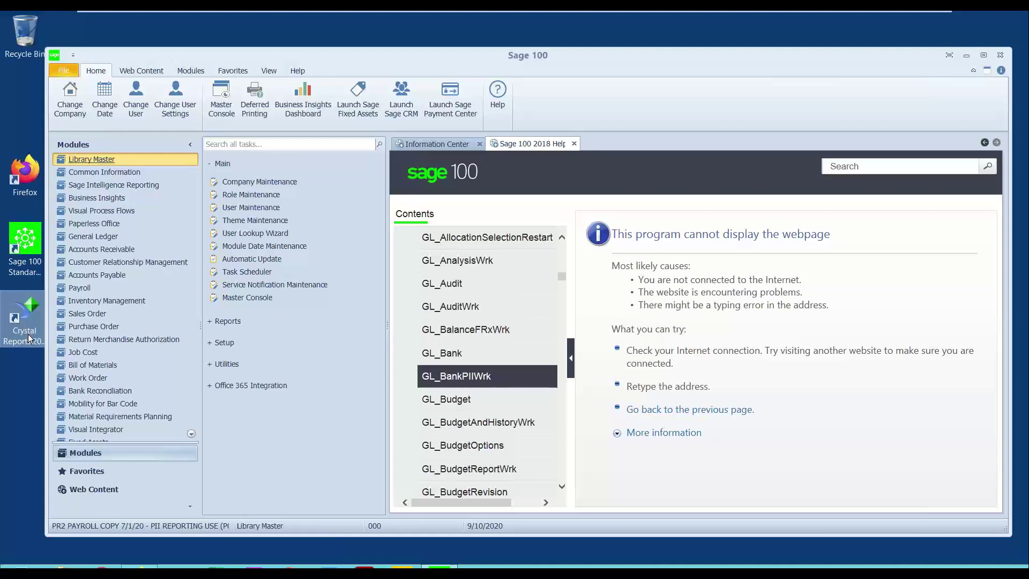
- Switch to Crystal Reports, start a blank report and open the SOTAMAS90 data source
{"action": "left_click", "coordinate": [31, 342]}
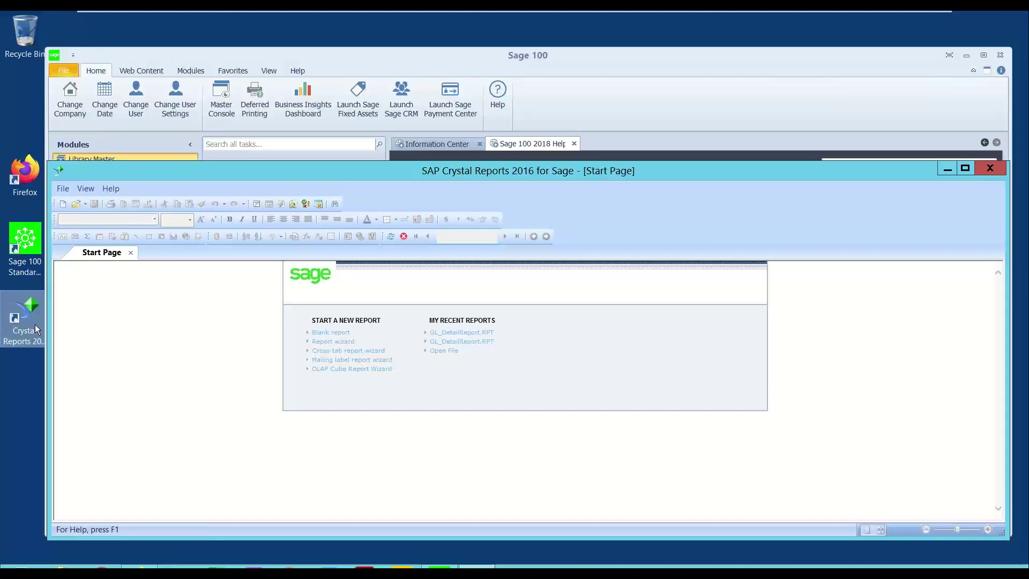
{"action": "left_click", "coordinate": [336, 333]}
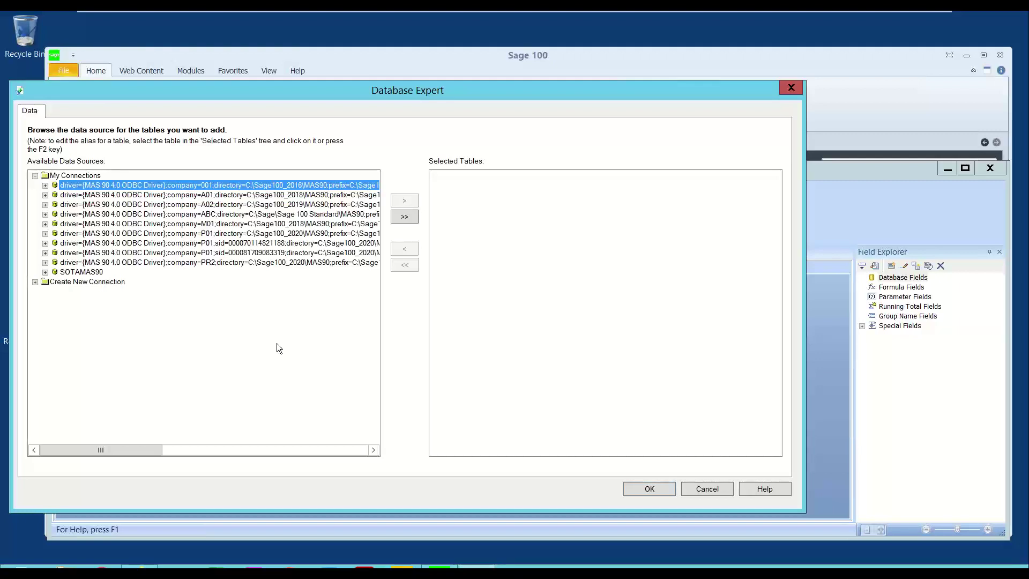
{"action": "left_click", "coordinate": [82, 272]}
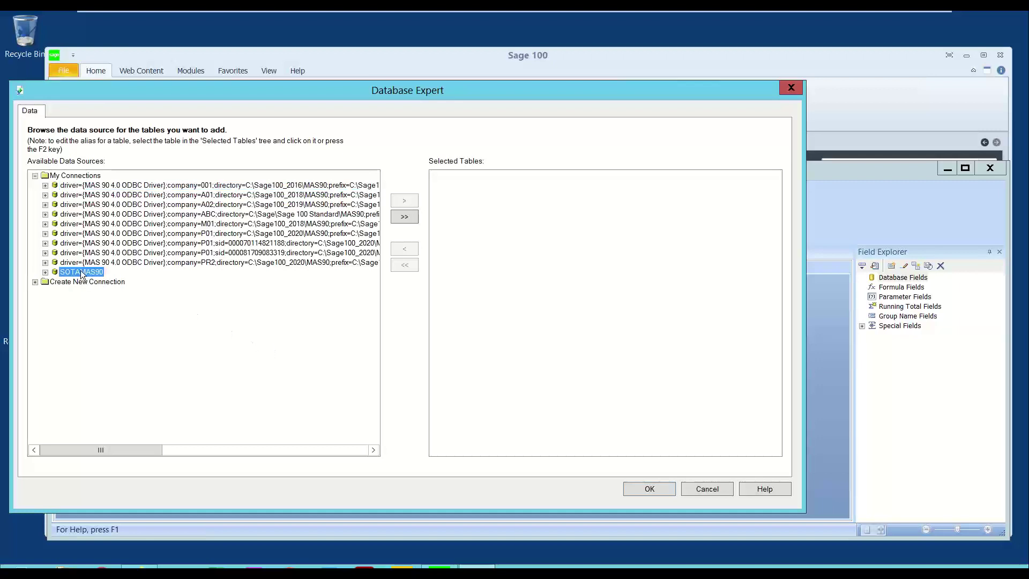
{"action": "left_click", "coordinate": [45, 273]}
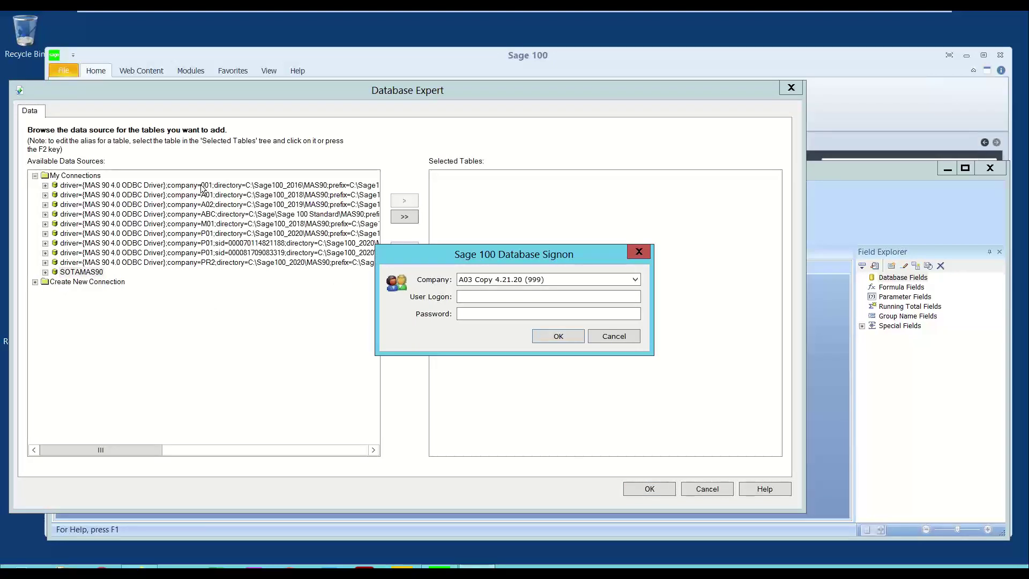
- Sign on to the PR2 PAYROLL COPY 7/1/20 - PII REPORTING USE company database with user logon 000
{"action": "left_click", "coordinate": [503, 279]}
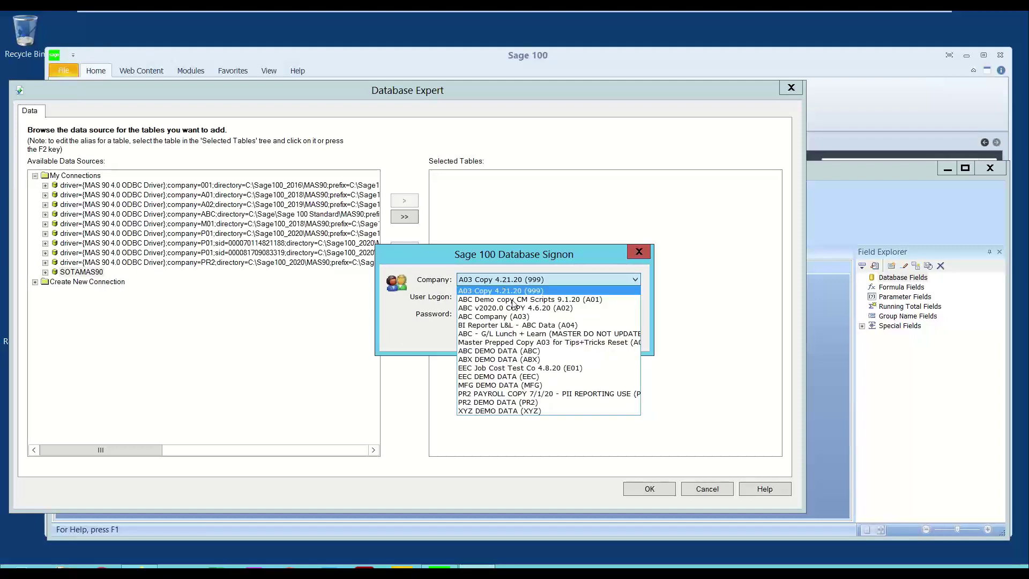
{"action": "left_click", "coordinate": [575, 394]}
{"action": "left_click", "coordinate": [467, 297]}
{"action": "type", "text": "000"}
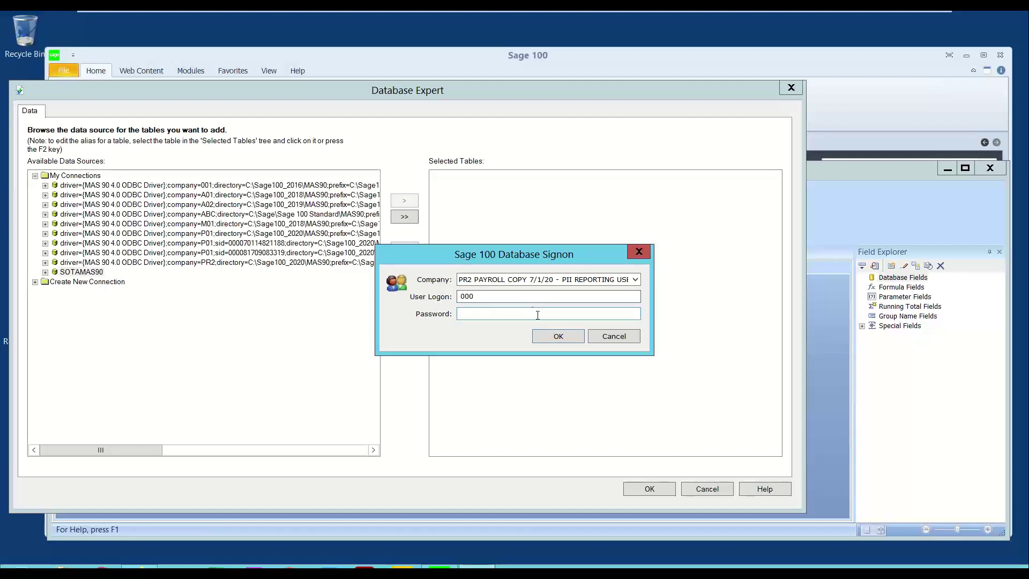
{"action": "left_click", "coordinate": [554, 340]}
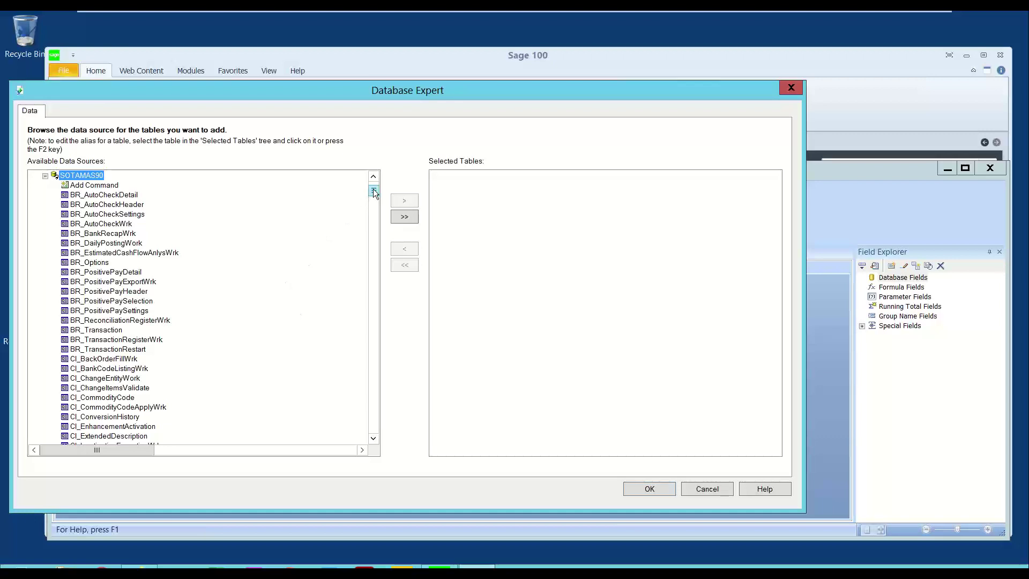
- Add the PR_Employee table from the SOTAMAS90 data source to the report
{"action": "scroll", "coordinate": [375, 194], "scroll_direction": "down", "scroll_amount": 1}
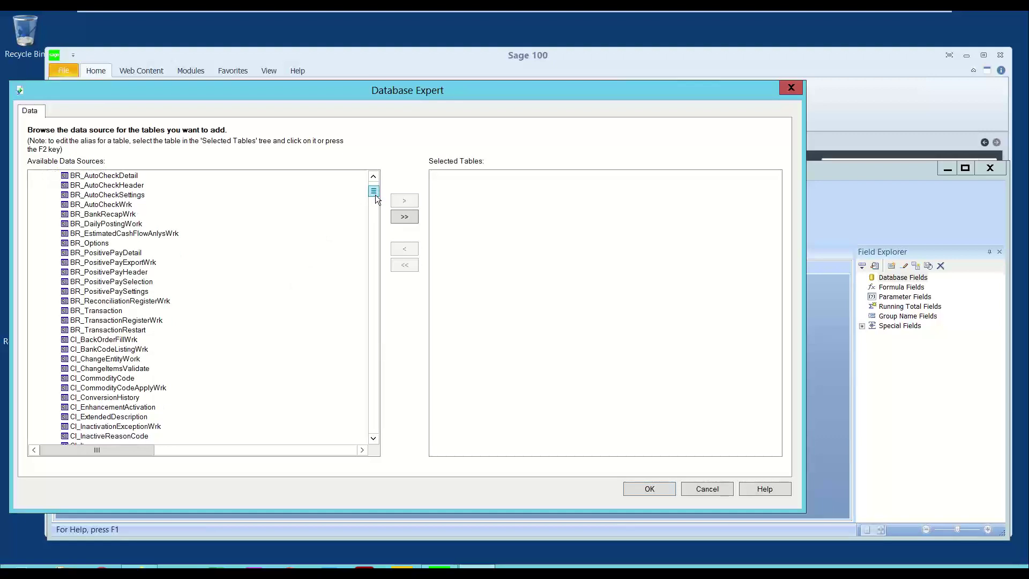
{"action": "left_click", "coordinate": [101, 292]}
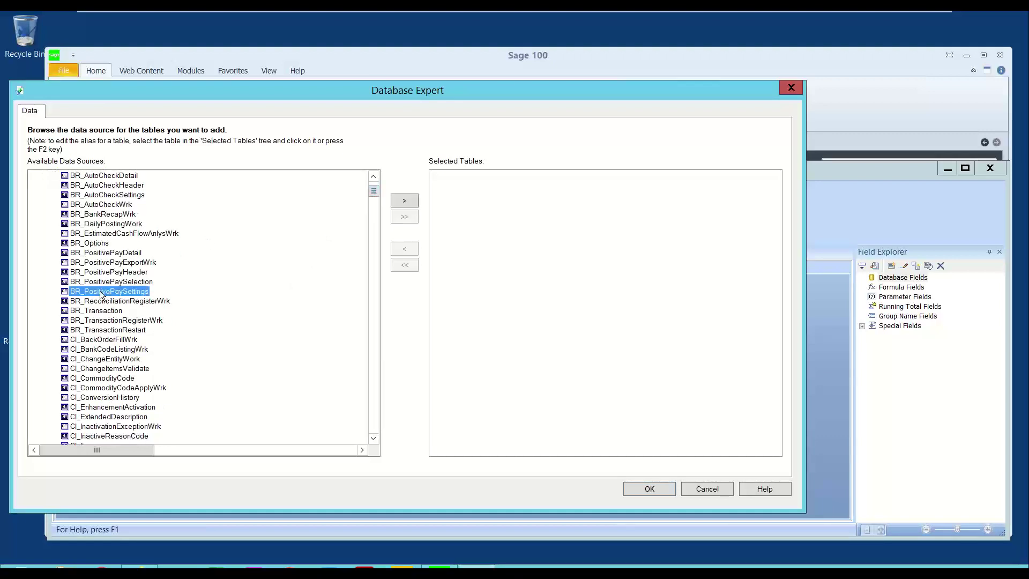
{"action": "type", "text": "pr"}
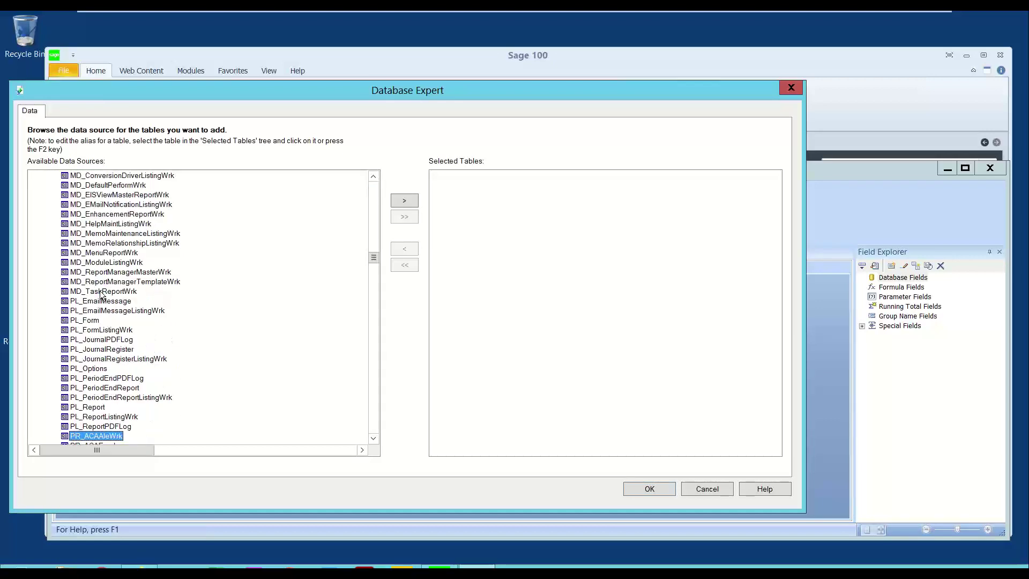
{"action": "scroll", "coordinate": [90, 338], "scroll_direction": "down", "scroll_amount": 8}
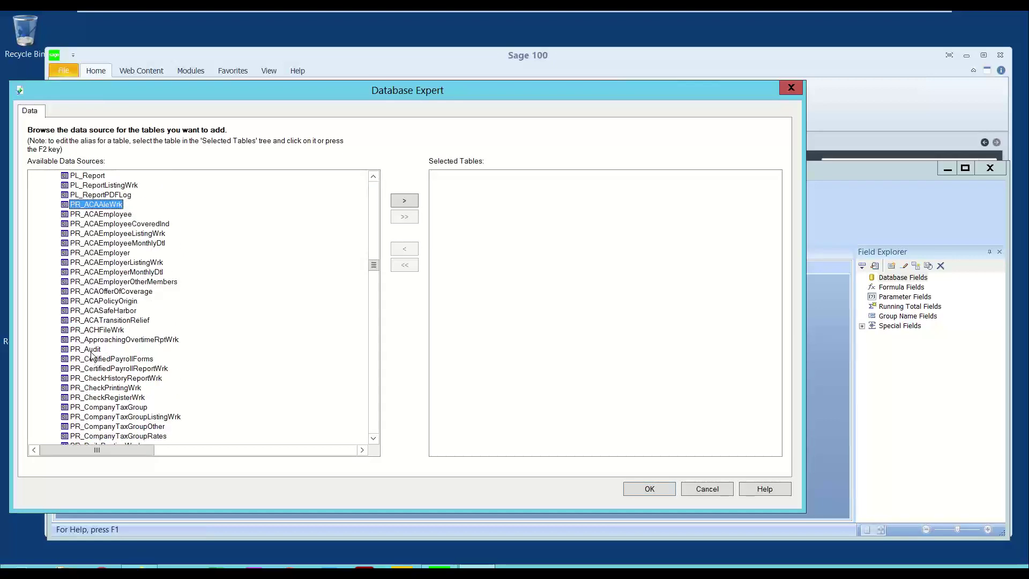
{"action": "scroll", "coordinate": [91, 354], "scroll_direction": "down", "scroll_amount": 8}
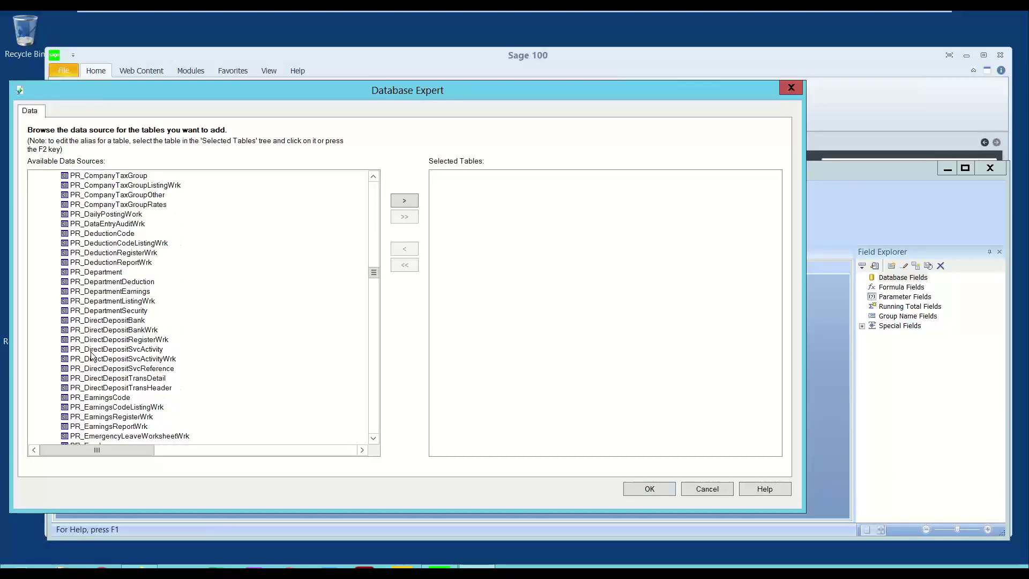
{"action": "scroll", "coordinate": [91, 354], "scroll_direction": "down", "scroll_amount": 3}
{"action": "left_click", "coordinate": [93, 359]}
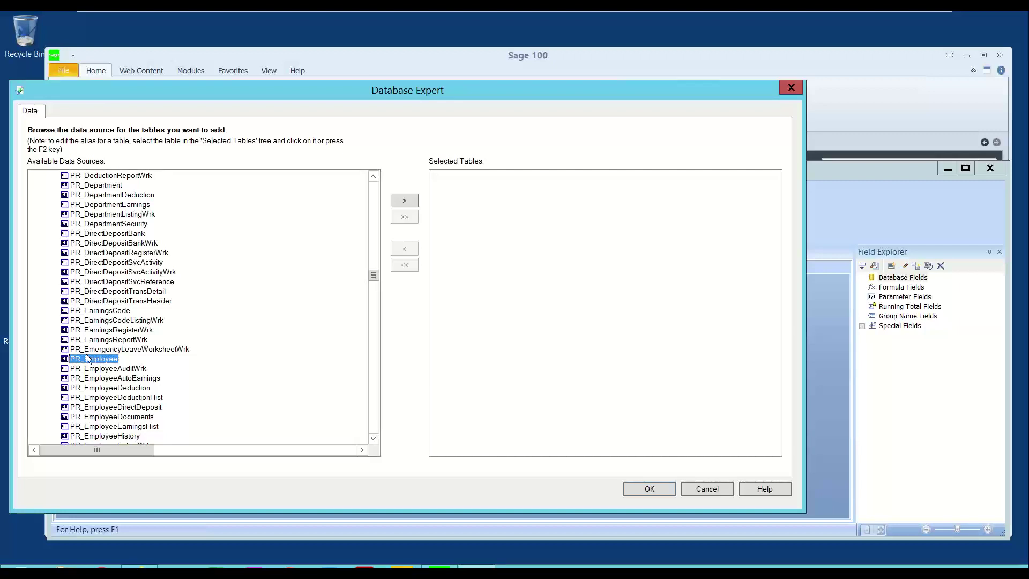
{"action": "left_click", "coordinate": [406, 201]}
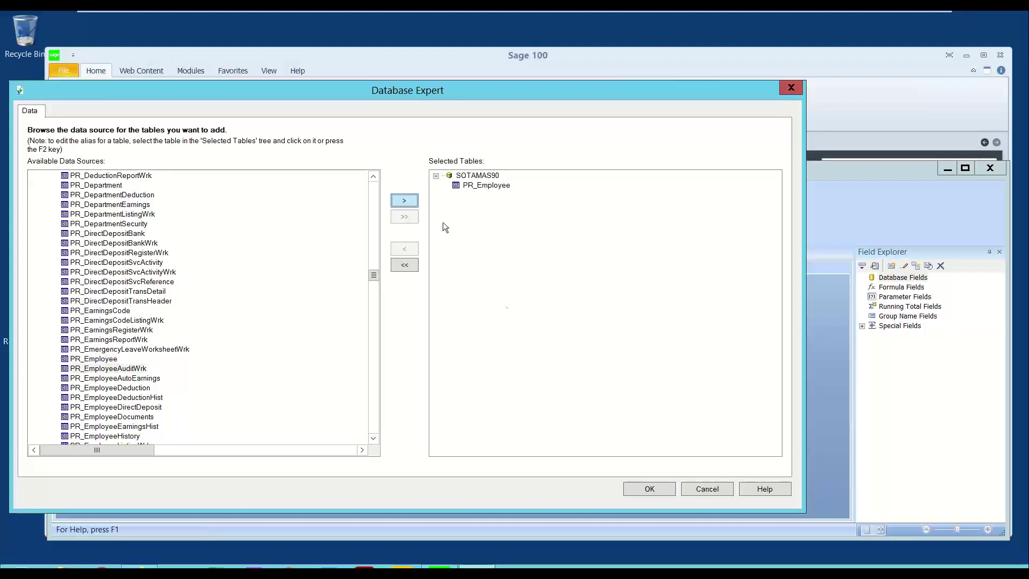
{"action": "left_click", "coordinate": [649, 489]}
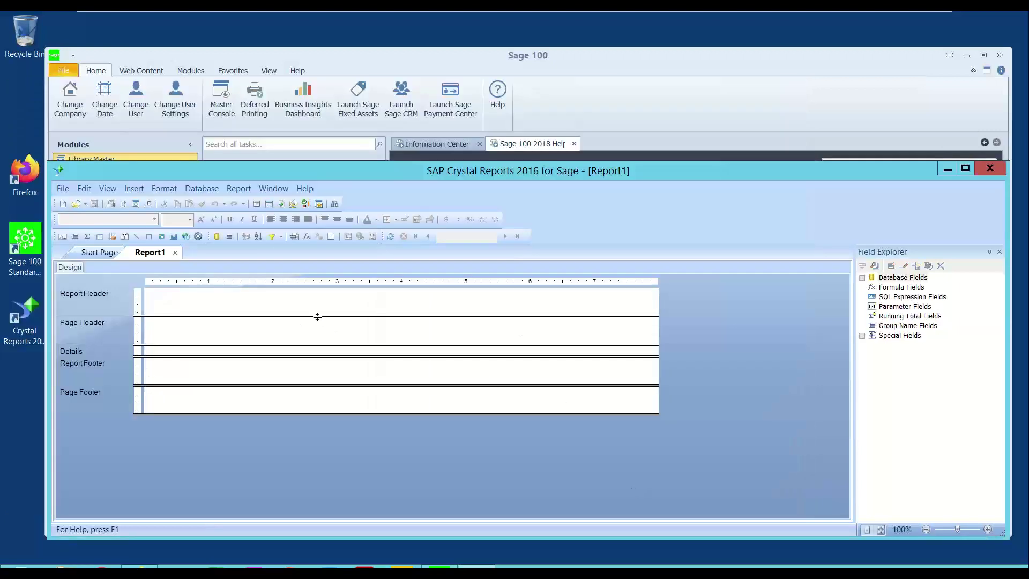
- Place the DepartmentNo, EmployeeNo, FirstName and LastName fields of PR_Employee side by side in the Details section
{"action": "left_click", "coordinate": [864, 279]}
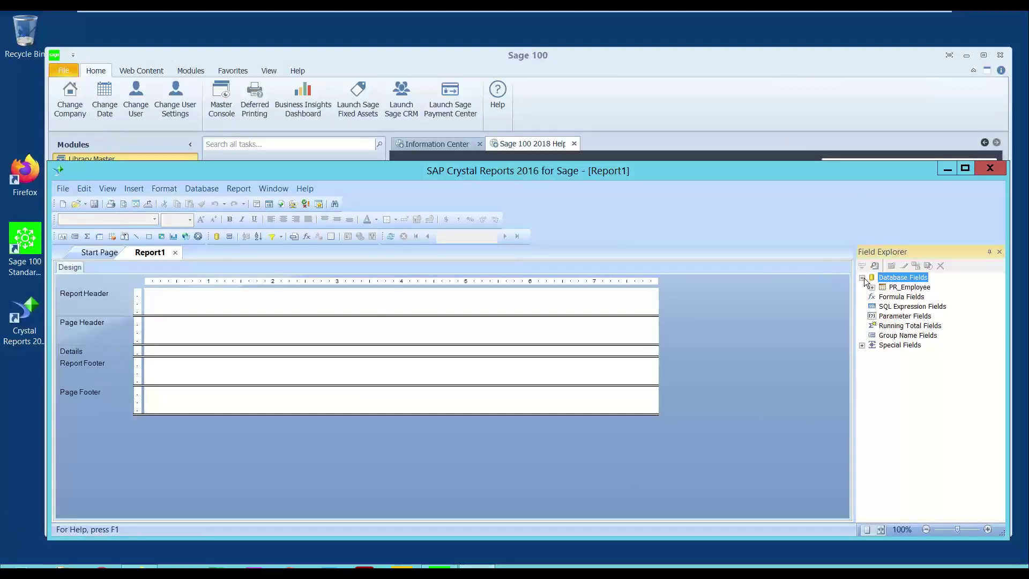
{"action": "left_click", "coordinate": [873, 288]}
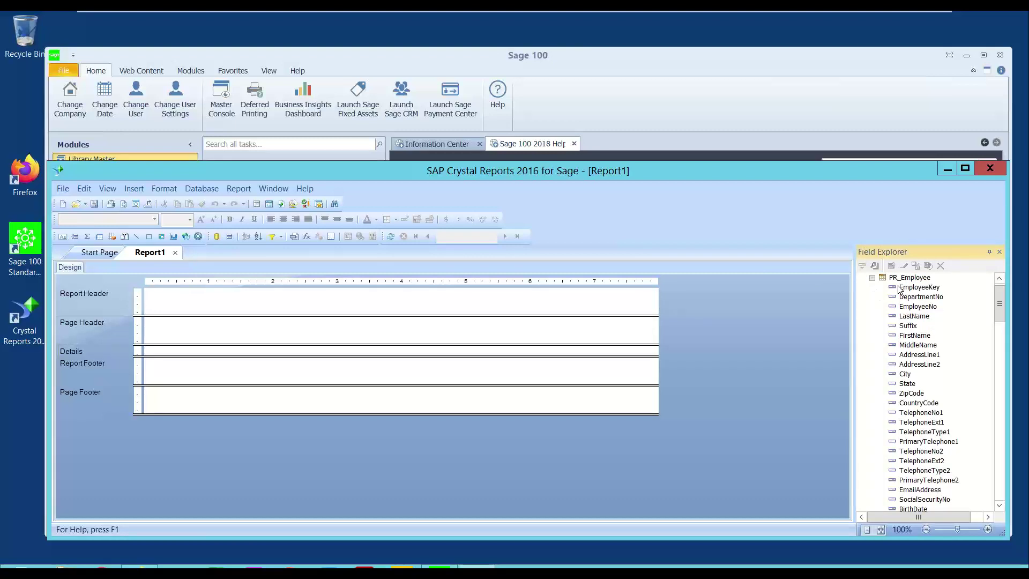
{"action": "left_click_drag", "start_coordinate": [920, 296], "coordinate": [146, 349]}
{"action": "left_click_drag", "start_coordinate": [921, 308], "coordinate": [208, 347]}
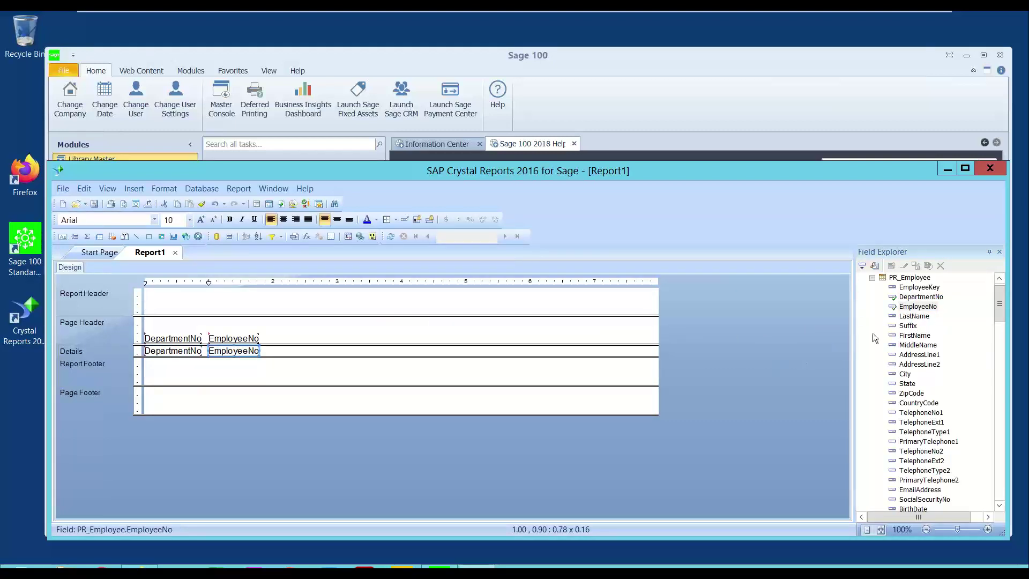
{"action": "left_click", "coordinate": [914, 337]}
{"action": "left_click_drag", "start_coordinate": [913, 338], "coordinate": [270, 351]}
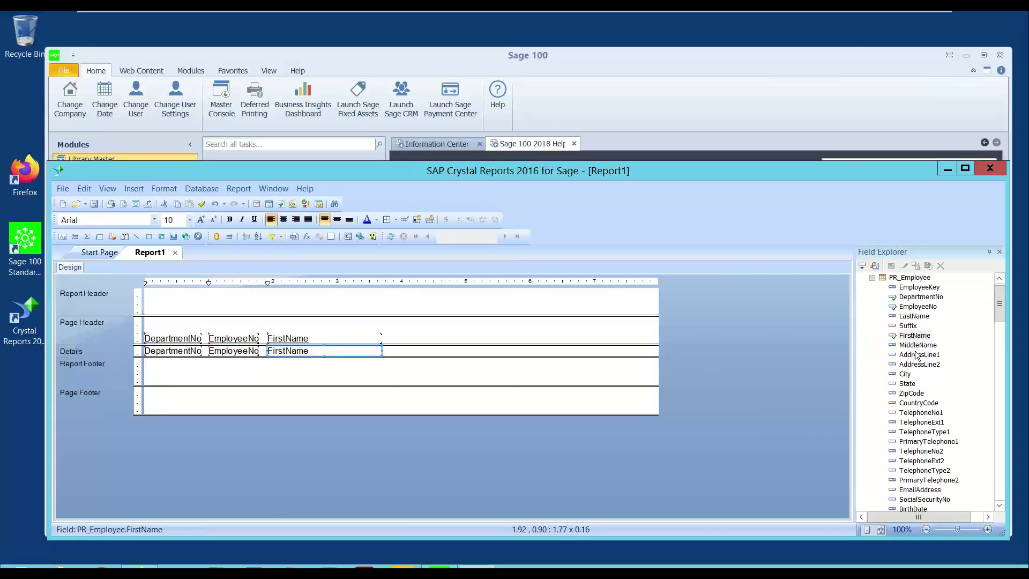
{"action": "left_click", "coordinate": [909, 316]}
{"action": "left_click_drag", "start_coordinate": [910, 316], "coordinate": [387, 351]}
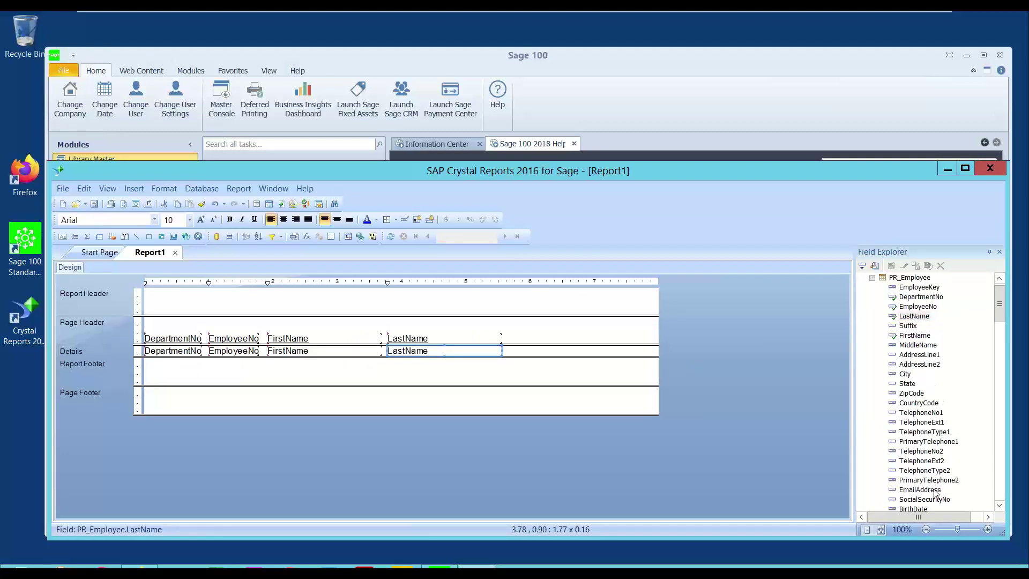
{"action": "left_click", "coordinate": [917, 510]}
{"action": "left_click_drag", "start_coordinate": [918, 513], "coordinate": [517, 351]}
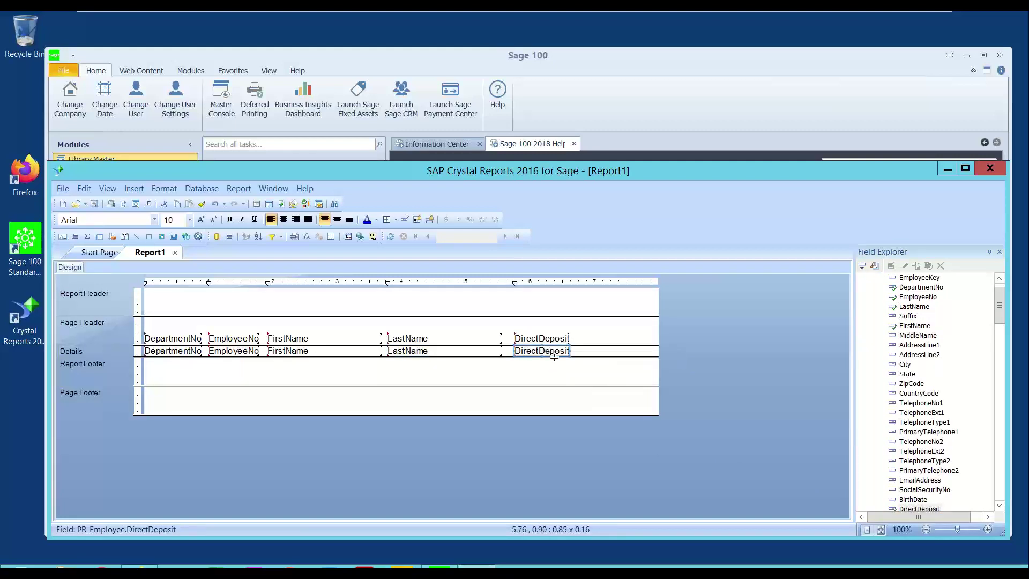
{"action": "key", "text": "Delete"}
- Place the BirthDate field after LastName in the Details section and preview the report data
{"action": "left_click_drag", "start_coordinate": [914, 499], "coordinate": [516, 350]}
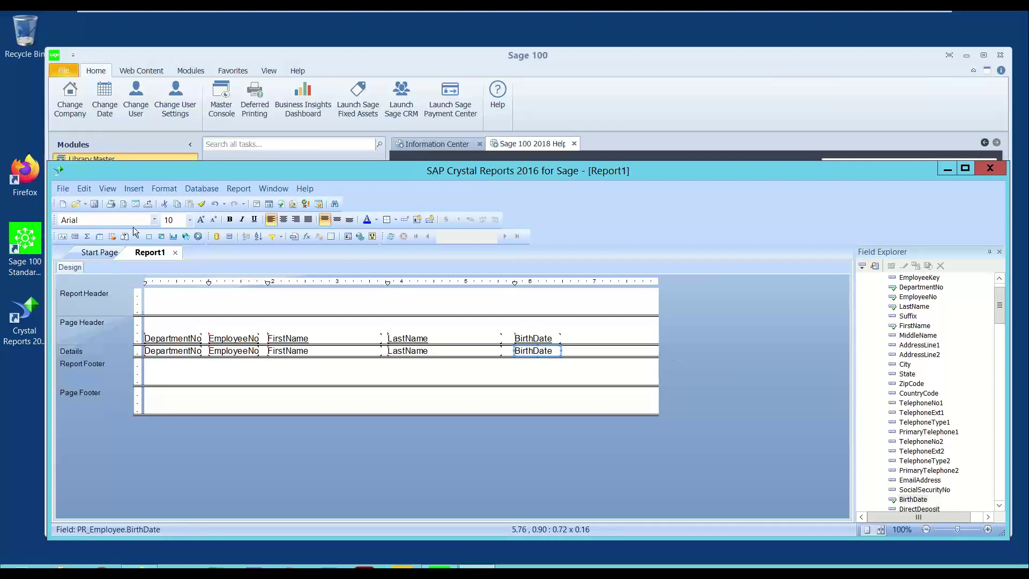
{"action": "left_click", "coordinate": [390, 236]}
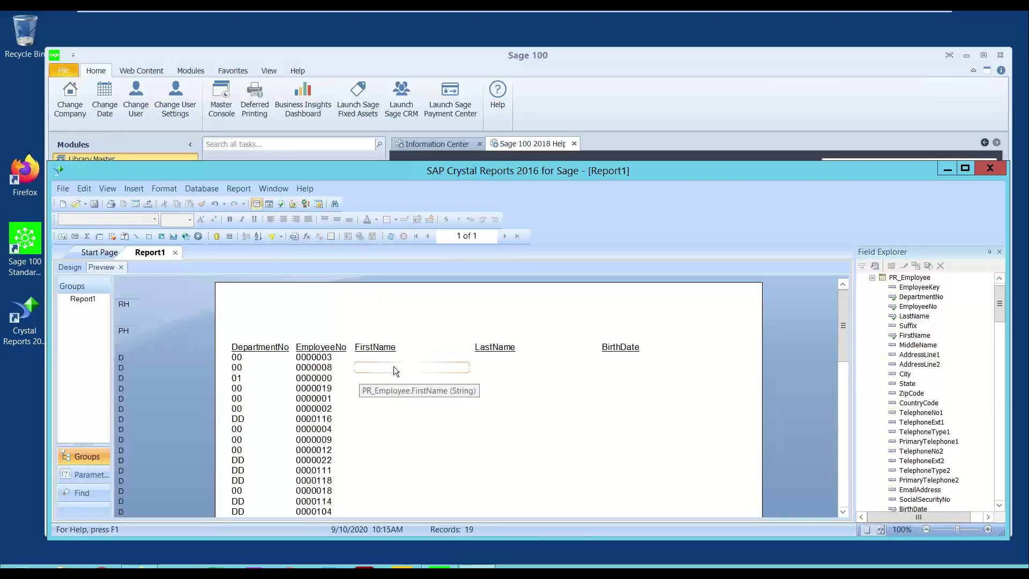
{"action": "scroll", "coordinate": [393, 365], "scroll_direction": "down", "scroll_amount": 1}
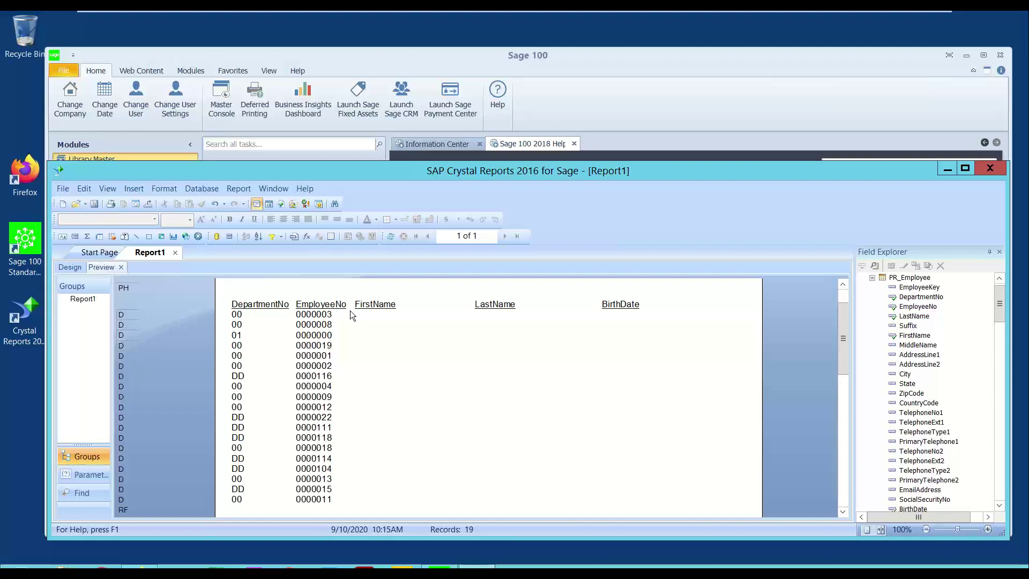
- Turn off saving data with the report and start saving it under a new name
{"action": "left_click", "coordinate": [63, 189]}
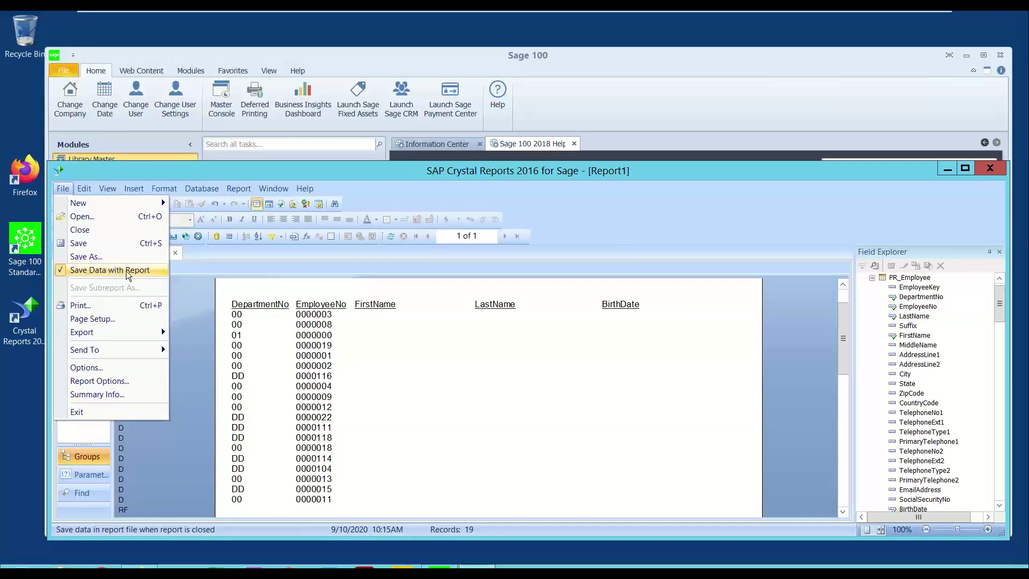
{"action": "left_click", "coordinate": [64, 272]}
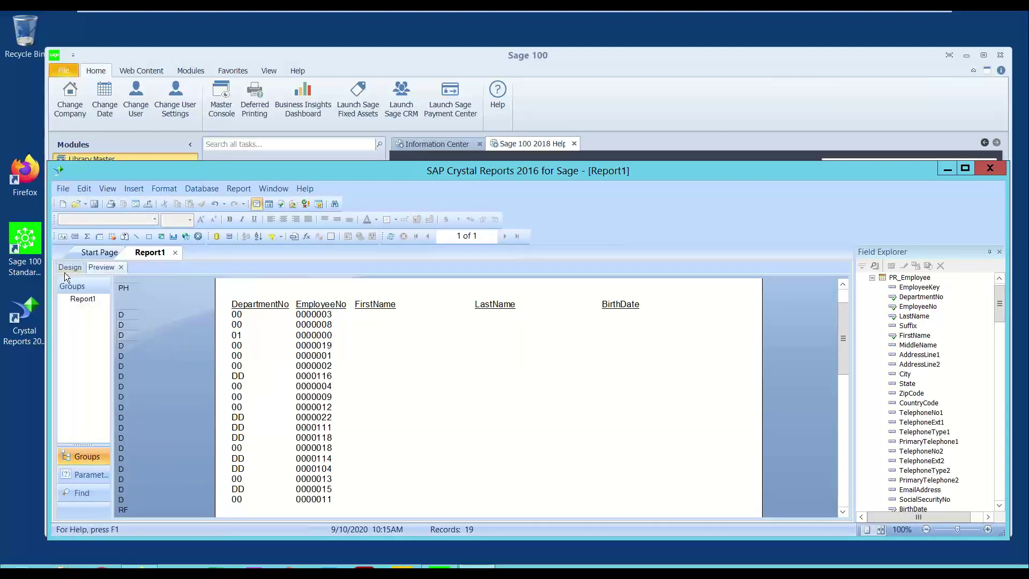
{"action": "left_click", "coordinate": [62, 188]}
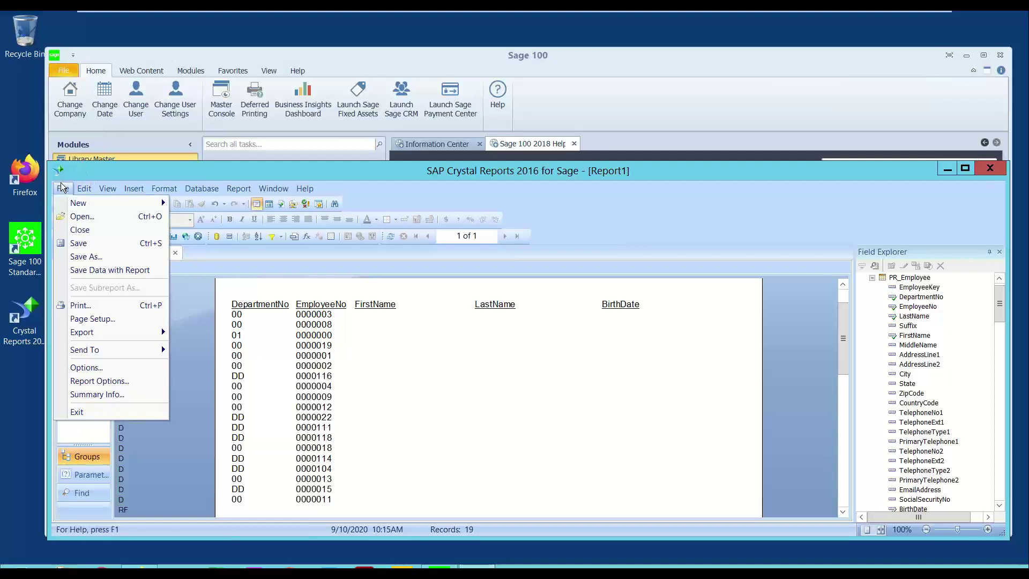
{"action": "left_click", "coordinate": [82, 256]}
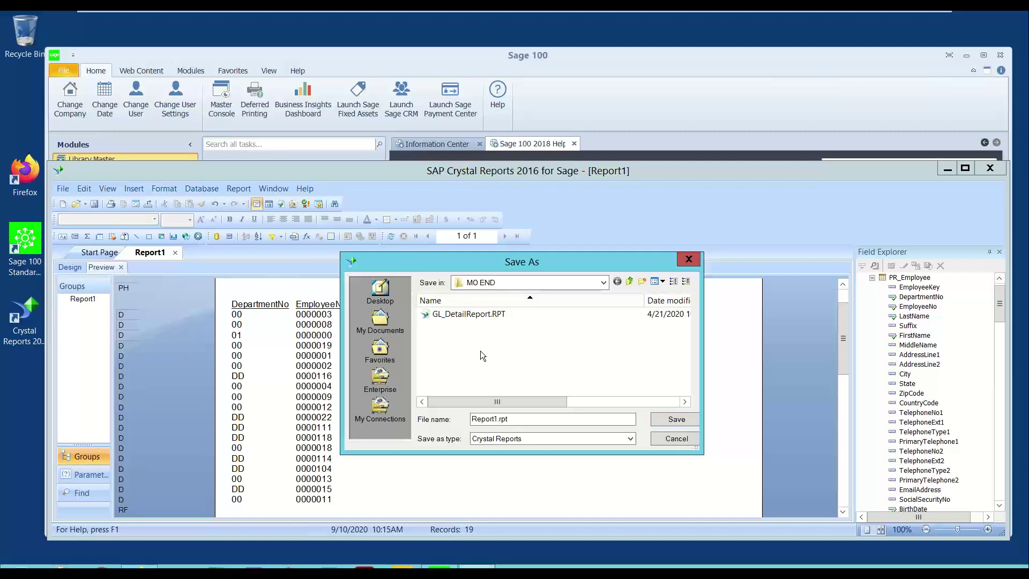
- Choose the Reports folder inside MAS90 as the save location for the report
{"action": "left_click", "coordinate": [602, 283]}
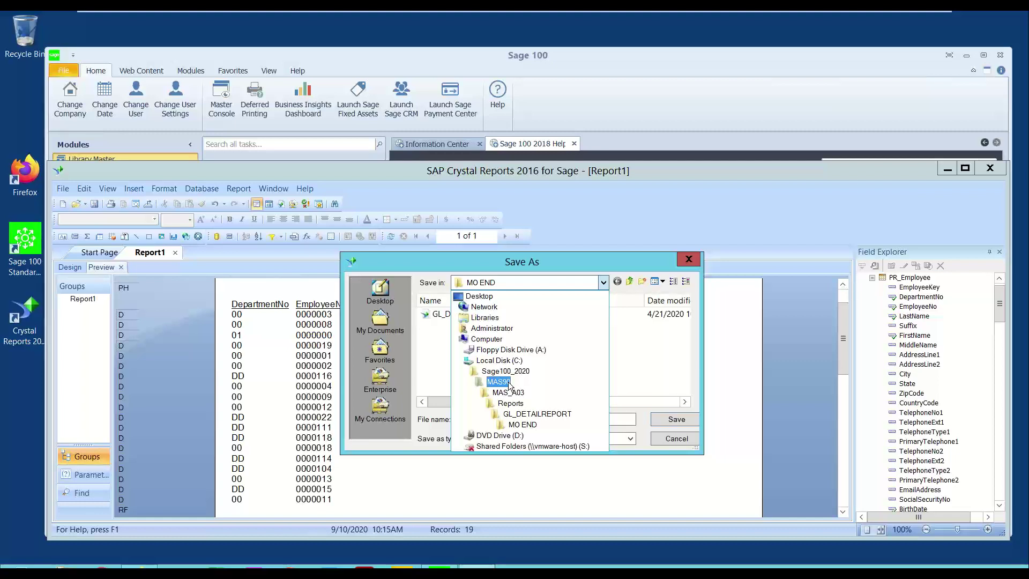
{"action": "left_click", "coordinate": [498, 381]}
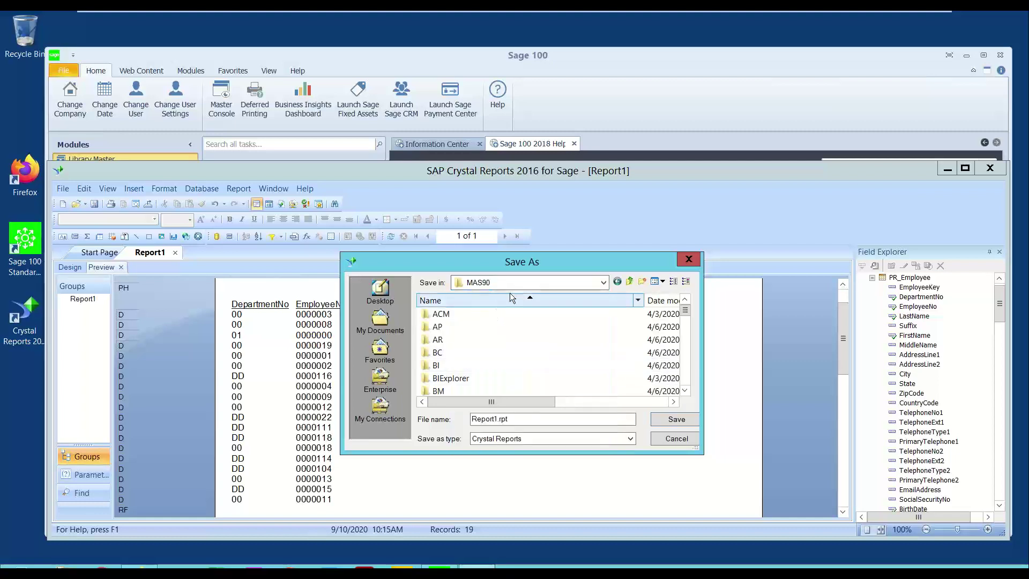
{"action": "left_click", "coordinate": [684, 390]}
{"action": "left_click", "coordinate": [685, 391]}
{"action": "left_click", "coordinate": [685, 391]}
{"action": "left_click", "coordinate": [684, 391]}
{"action": "left_click", "coordinate": [685, 391]}
{"action": "left_click", "coordinate": [684, 391]}
{"action": "left_click", "coordinate": [684, 391]}
{"action": "left_click", "coordinate": [685, 390]}
{"action": "left_click", "coordinate": [684, 391]}
{"action": "left_click", "coordinate": [685, 391]}
{"action": "left_click", "coordinate": [685, 391]}
{"action": "left_click", "coordinate": [685, 391]}
{"action": "left_click", "coordinate": [685, 391]}
{"action": "left_click", "coordinate": [684, 391]}
{"action": "left_click", "coordinate": [685, 390]}
{"action": "left_click", "coordinate": [684, 390]}
{"action": "left_click", "coordinate": [685, 391]}
{"action": "left_click", "coordinate": [685, 391]}
{"action": "left_click", "coordinate": [684, 390]}
{"action": "left_click", "coordinate": [685, 390]}
{"action": "left_click", "coordinate": [685, 391]}
{"action": "left_click", "coordinate": [685, 391]}
{"action": "left_click", "coordinate": [684, 391]}
{"action": "left_click", "coordinate": [684, 390]}
{"action": "left_click", "coordinate": [685, 391]}
{"action": "left_click", "coordinate": [685, 391]}
{"action": "left_click", "coordinate": [444, 354]}
{"action": "double_click", "coordinate": [444, 353]}
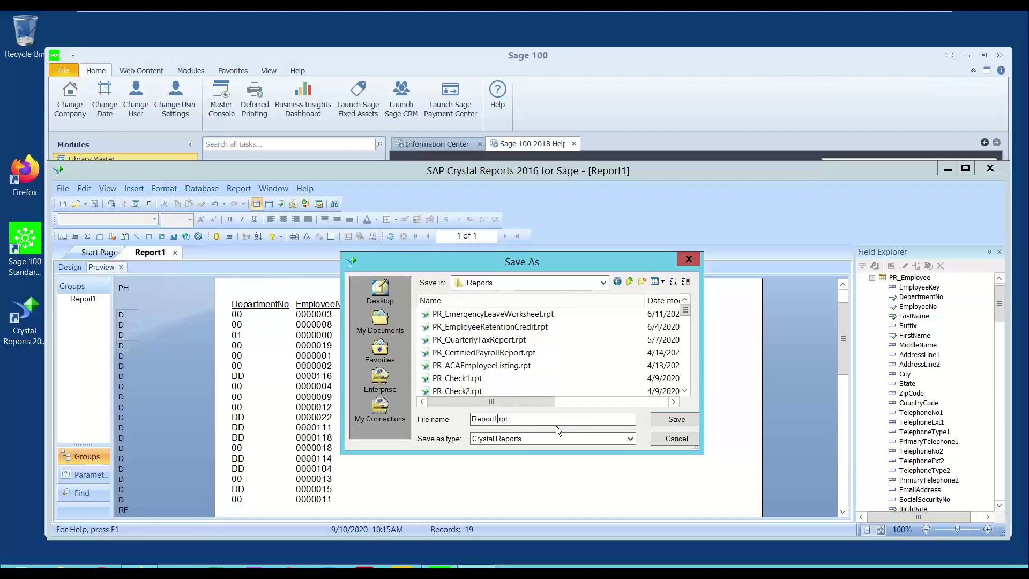
- Save the report under the file name Bday1_custom.rpt and close Crystal Reports
{"action": "key", "text": "BackSpace"}
{"action": "key", "text": "BackSpace"}
{"action": "key", "text": "BackSpace"}
{"action": "key", "text": "BackSpace"}
{"action": "key", "text": "BackSpace"}
{"action": "key", "text": "BackSpace"}
{"action": "key", "text": "BackSpace"}
{"action": "key", "text": "BackSpace"}
{"action": "type", "text": "B-"}
{"action": "type", "text": "day1"}
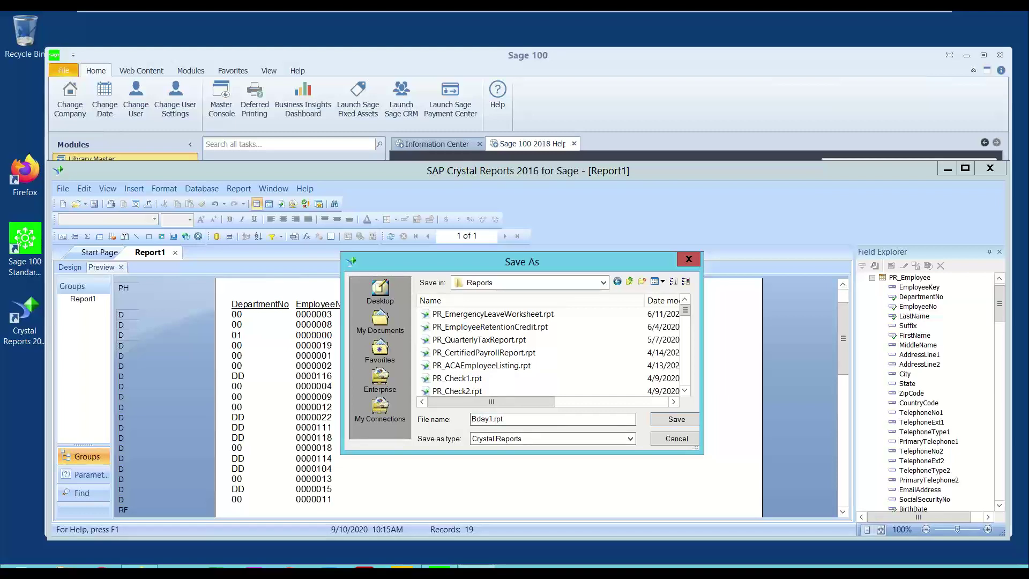
{"action": "type", "text": "_custom"}
{"action": "left_click", "coordinate": [676, 420]}
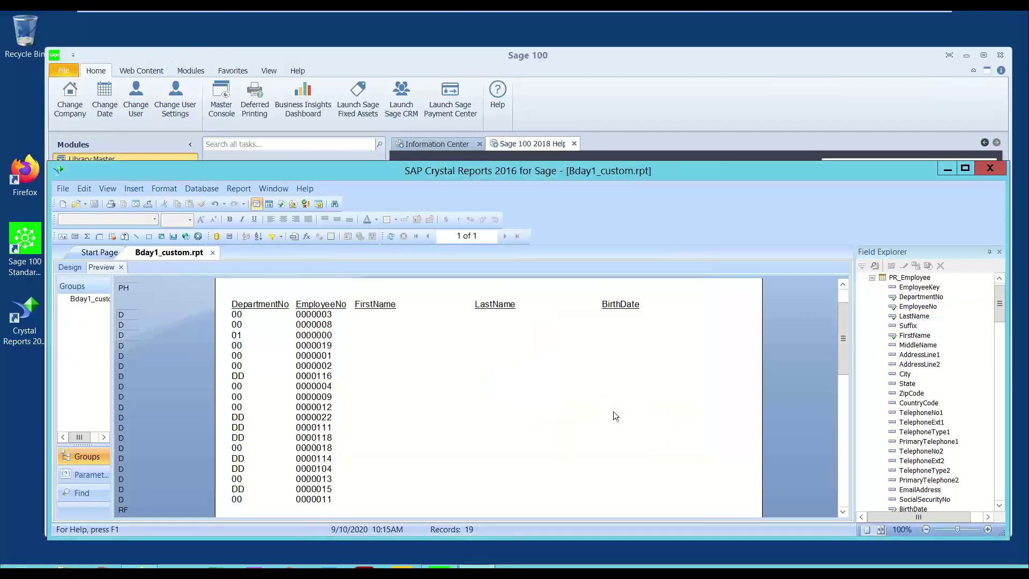
{"action": "left_click", "coordinate": [212, 252]}
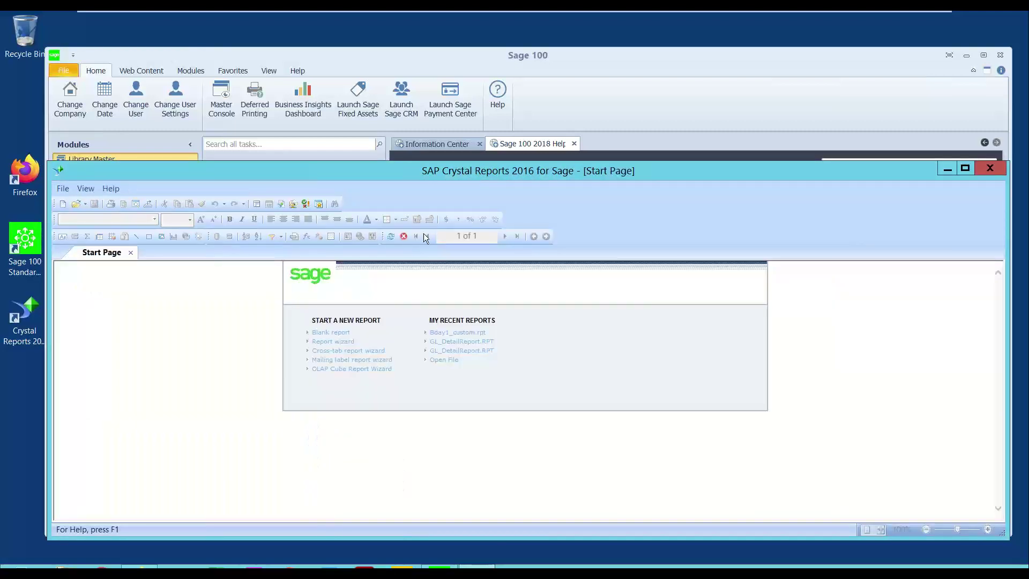
{"action": "left_click", "coordinate": [991, 169]}
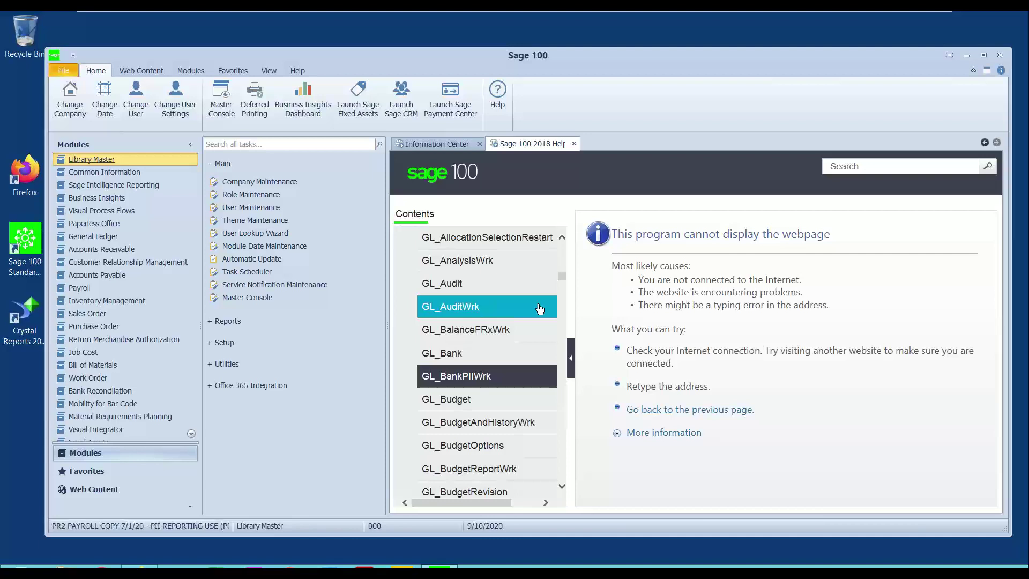
- Open Report Manager from the Library Master setup tasks and start the wizard for adding a report to the menu
{"action": "left_click", "coordinate": [217, 165]}
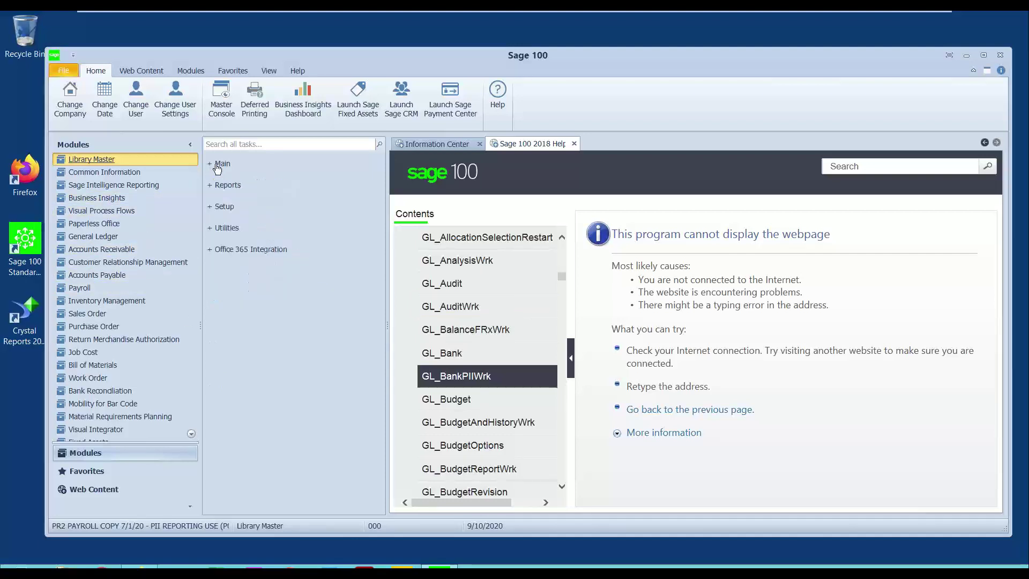
{"action": "left_click", "coordinate": [218, 167]}
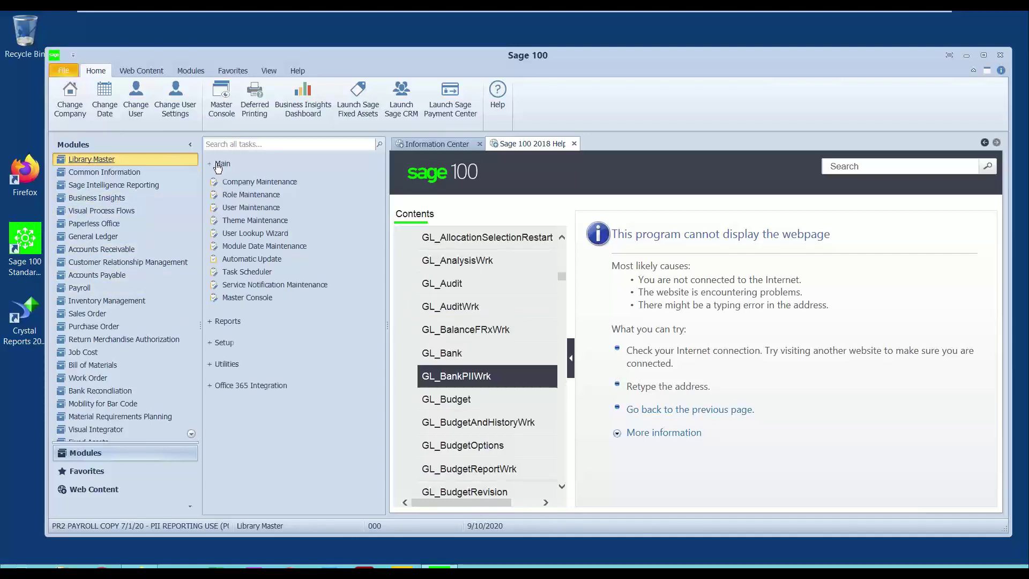
{"action": "left_click", "coordinate": [218, 166]}
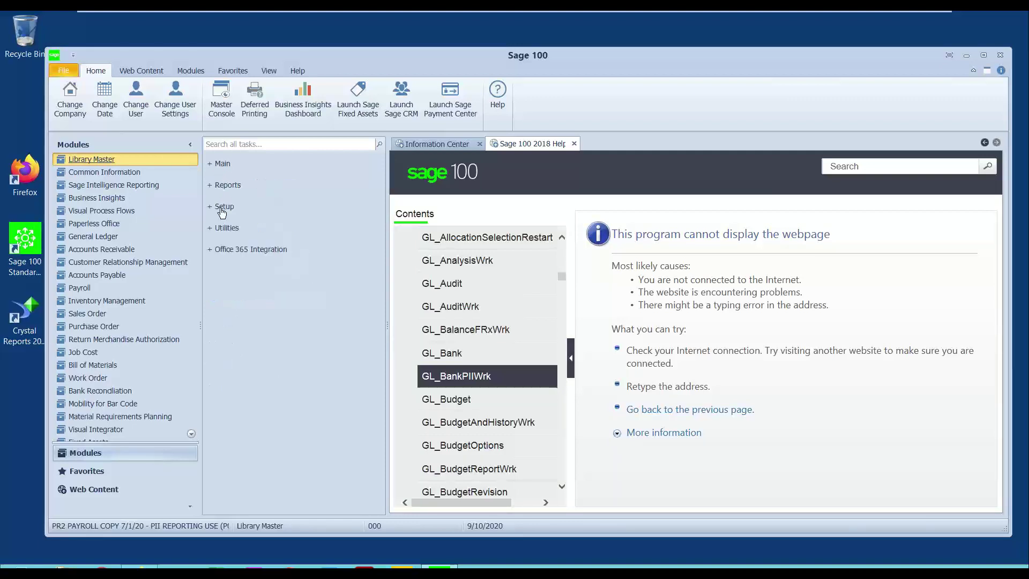
{"action": "left_click", "coordinate": [222, 206]}
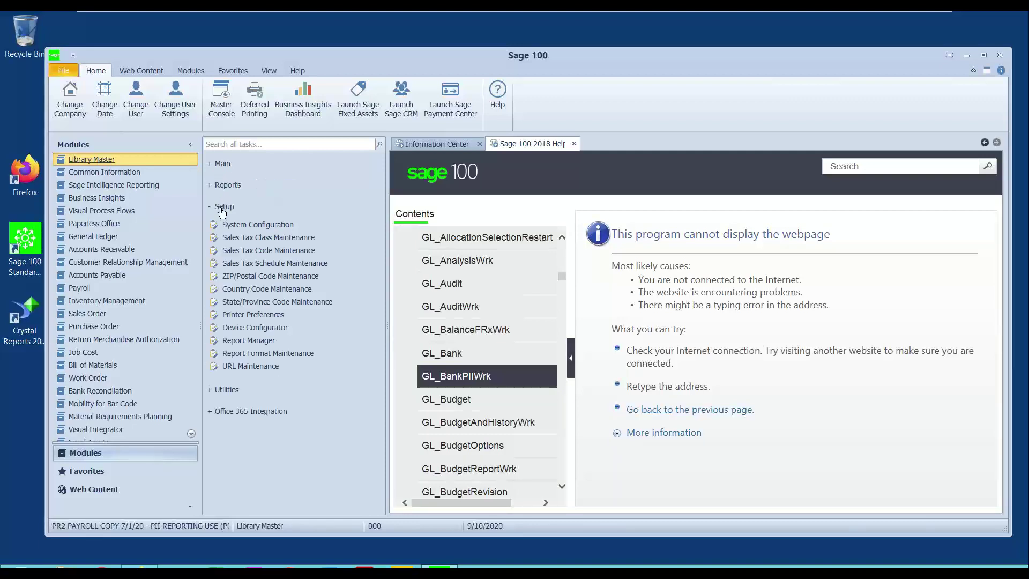
{"action": "left_click", "coordinate": [249, 341]}
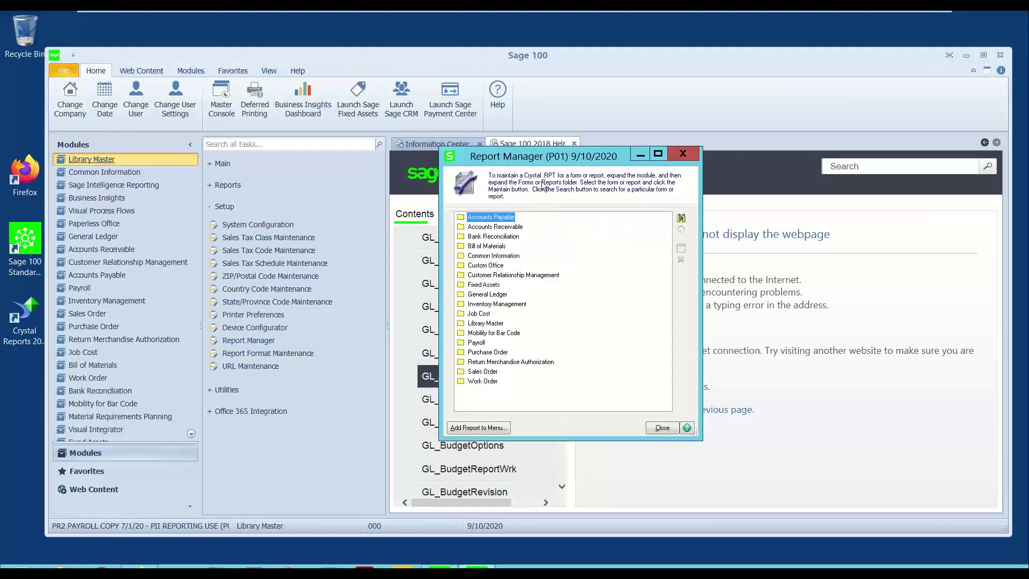
{"action": "left_click_drag", "start_coordinate": [547, 161], "coordinate": [424, 139]}
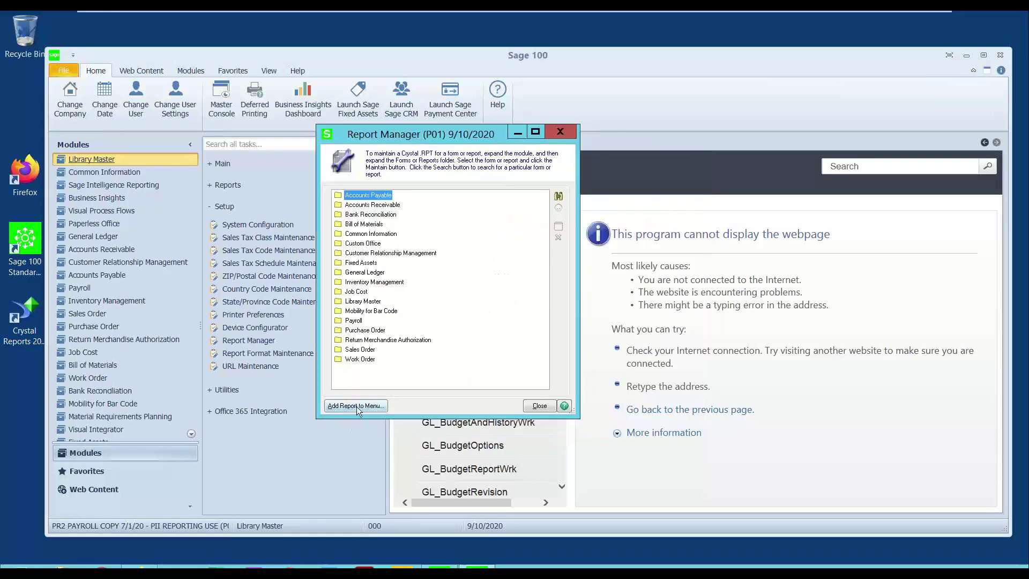
{"action": "left_click", "coordinate": [356, 406]}
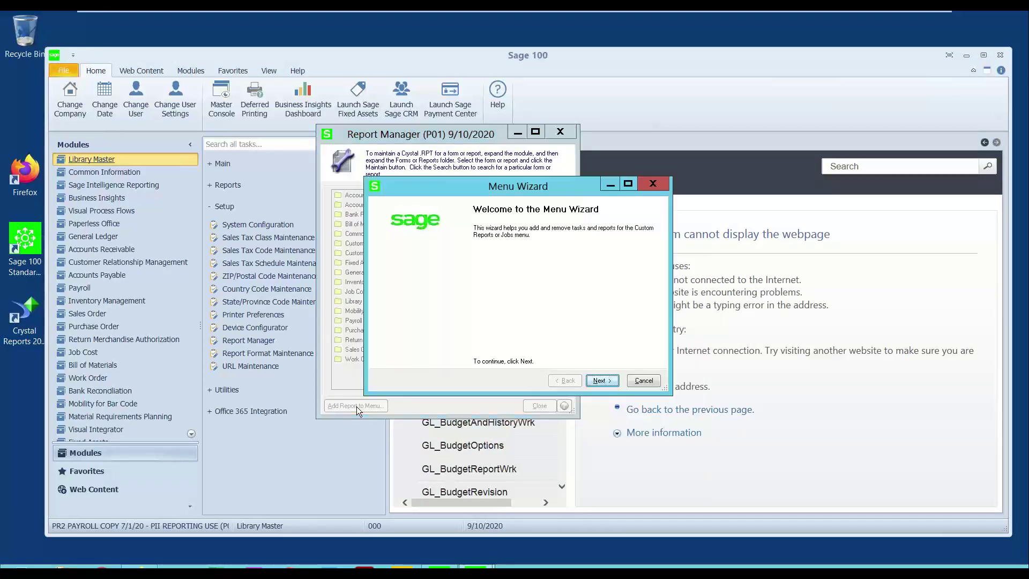
{"action": "left_click", "coordinate": [592, 379]}
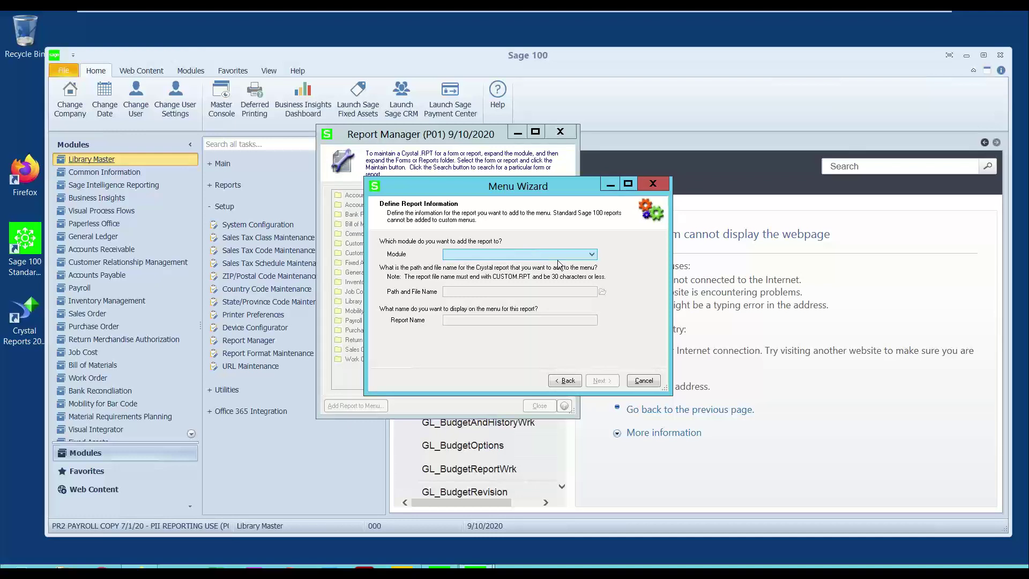
- Assign the new menu report to the Payroll module and select Bday1_custom.rpt in the Reports folder as its file
{"action": "left_click", "coordinate": [522, 254]}
{"action": "scroll", "coordinate": [583, 311], "scroll_direction": "down", "scroll_amount": 3}
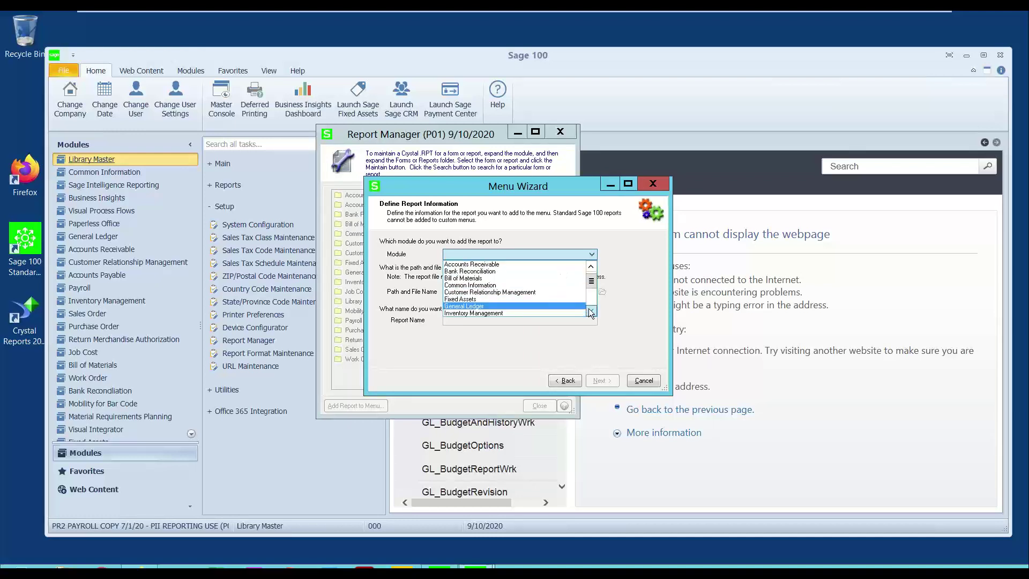
{"action": "left_click", "coordinate": [455, 299]}
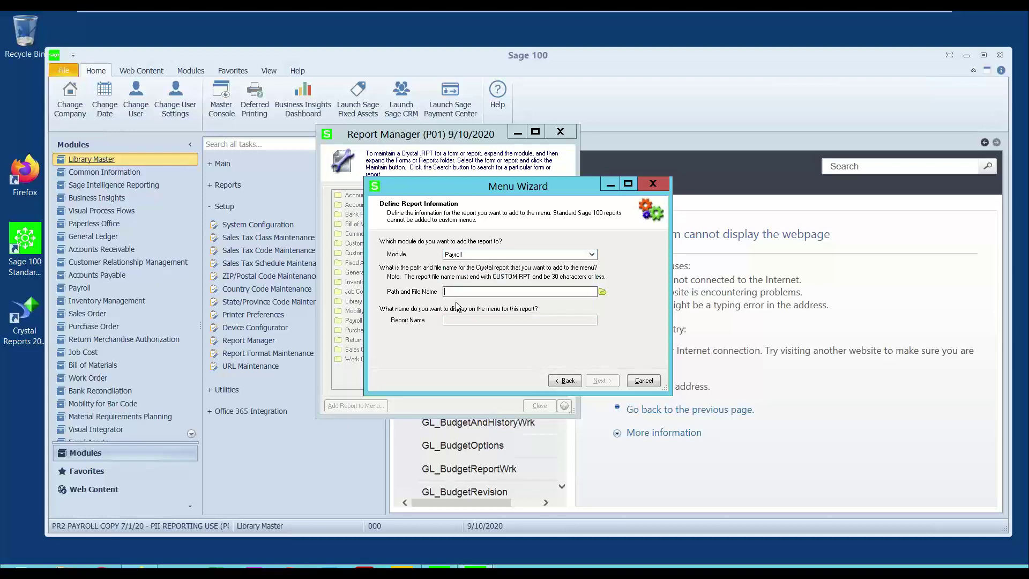
{"action": "left_click", "coordinate": [497, 289]}
{"action": "left_click", "coordinate": [602, 292]}
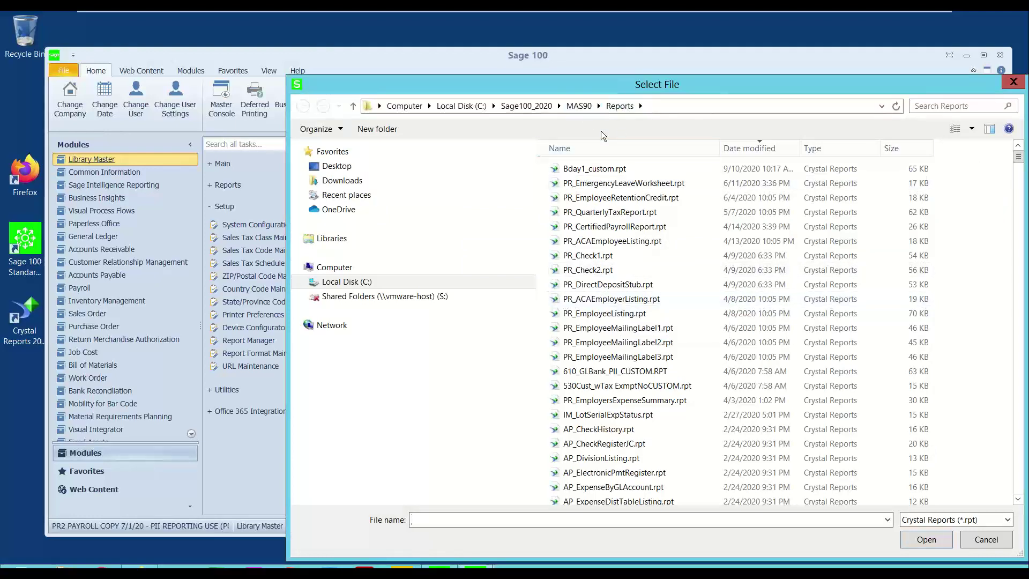
{"action": "left_click", "coordinate": [596, 172]}
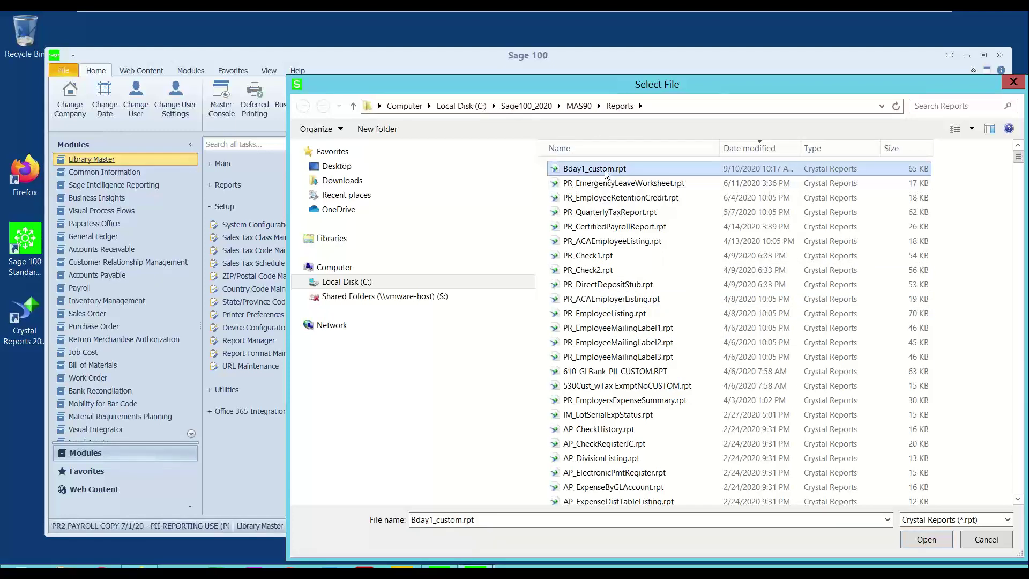
{"action": "left_click", "coordinate": [926, 539]}
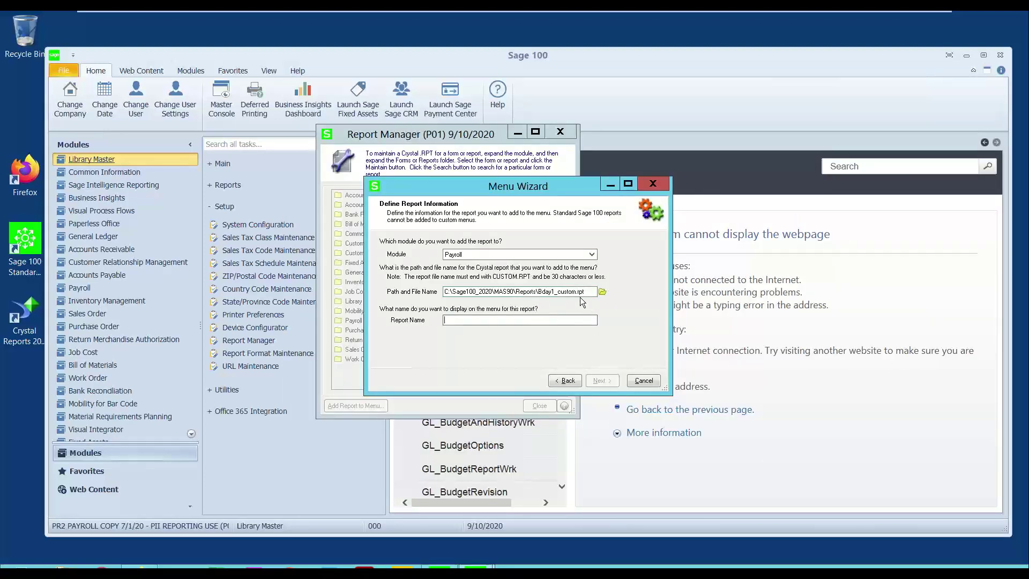
- Name the menu report BDay1 and include the PR_EmployeePIIWrk table as its PII work table
{"action": "left_click", "coordinate": [447, 322]}
{"action": "type", "text": "Day1"}
{"action": "key", "text": "Tab"}
{"action": "left_click", "coordinate": [605, 382]}
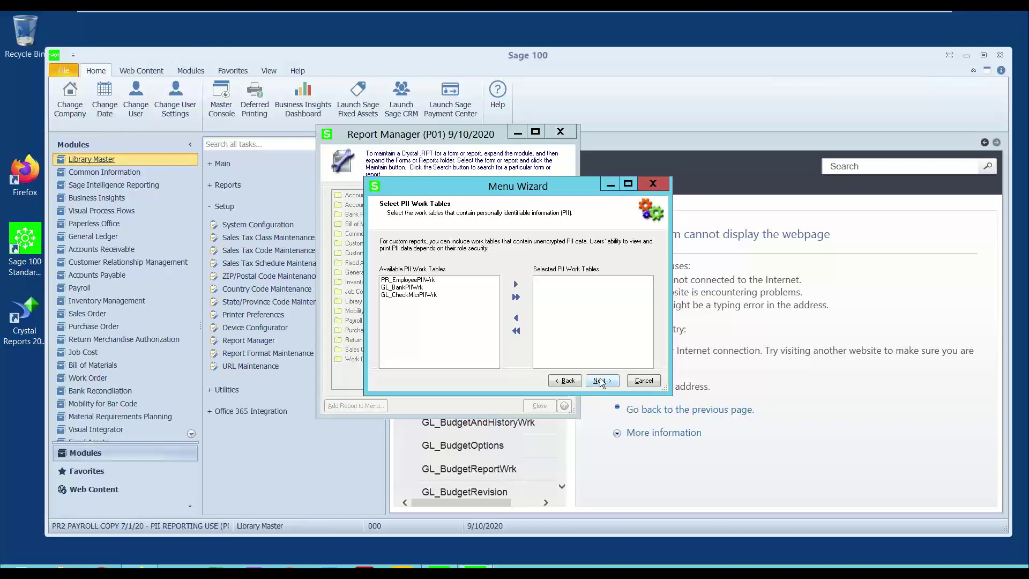
{"action": "left_click", "coordinate": [399, 281]}
{"action": "left_click", "coordinate": [515, 284]}
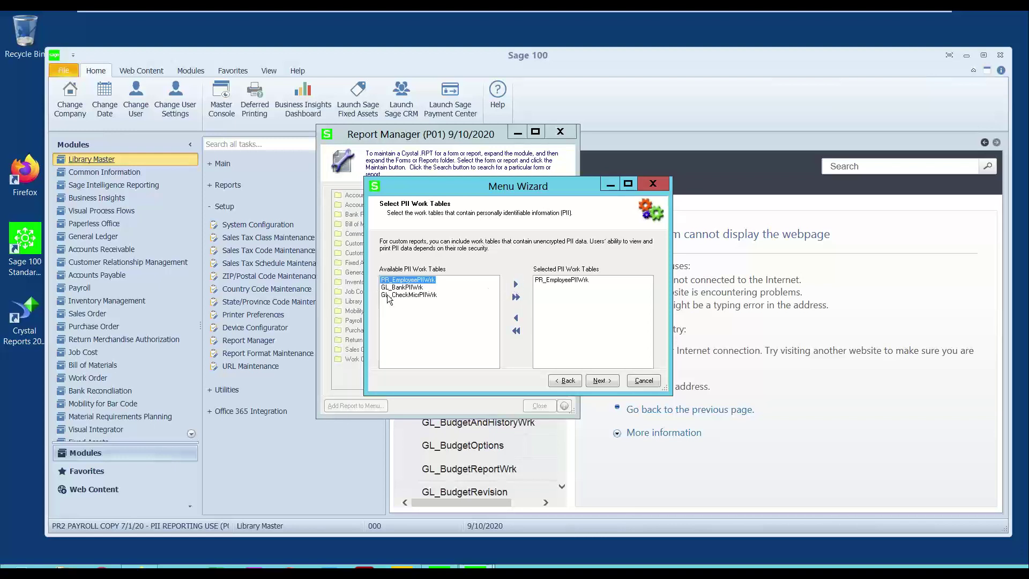
{"action": "left_click", "coordinate": [599, 381]}
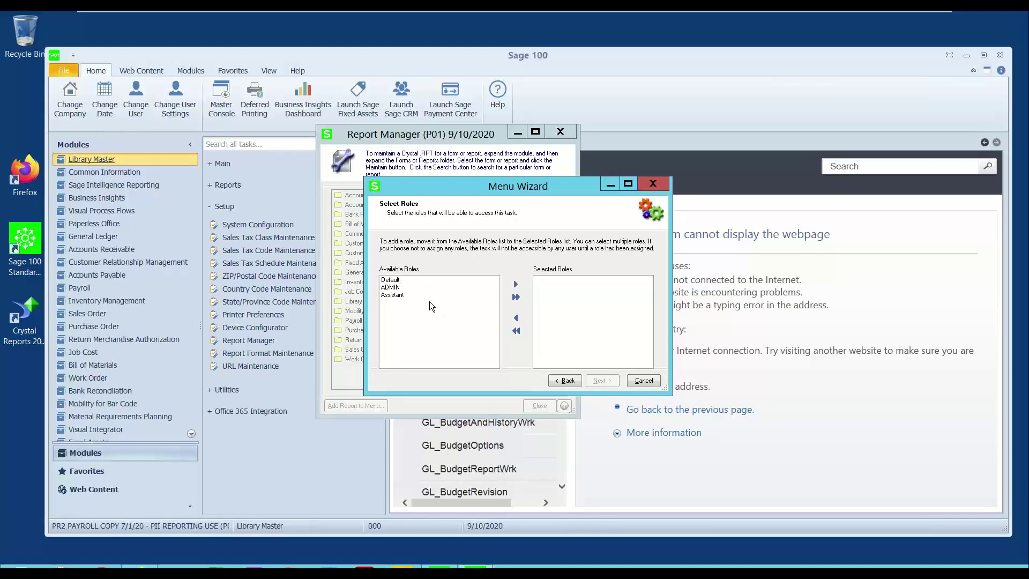
- Give the ADMIN role access to the report and finish the Menu Wizard
{"action": "left_click", "coordinate": [390, 288]}
{"action": "left_click", "coordinate": [515, 285]}
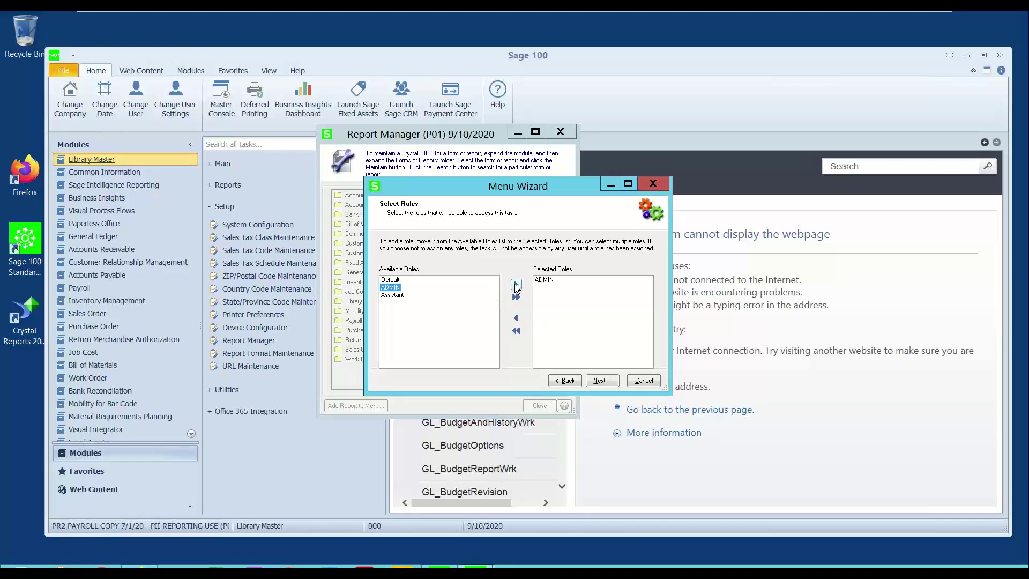
{"action": "left_click", "coordinate": [598, 381]}
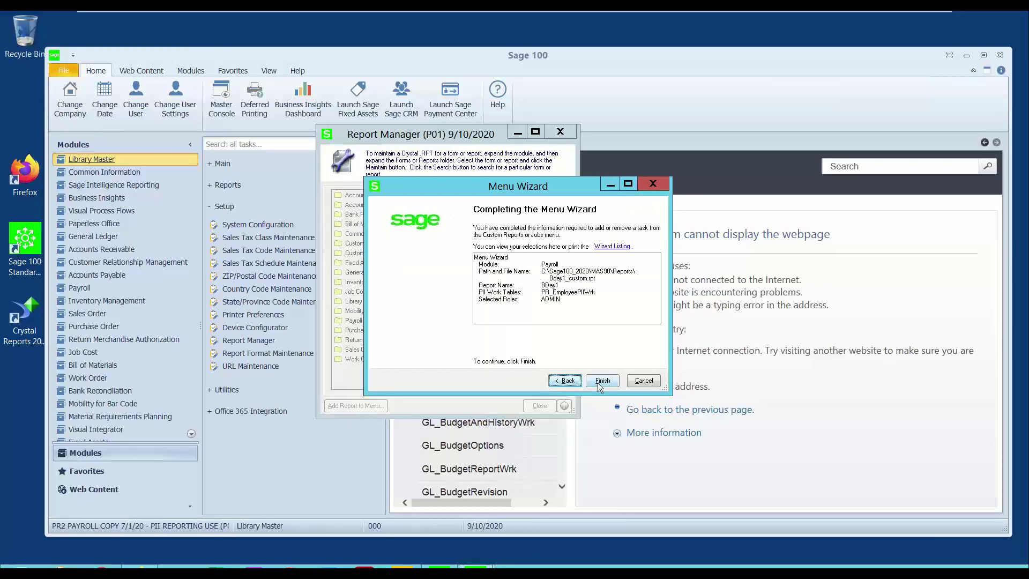
{"action": "left_click", "coordinate": [598, 381]}
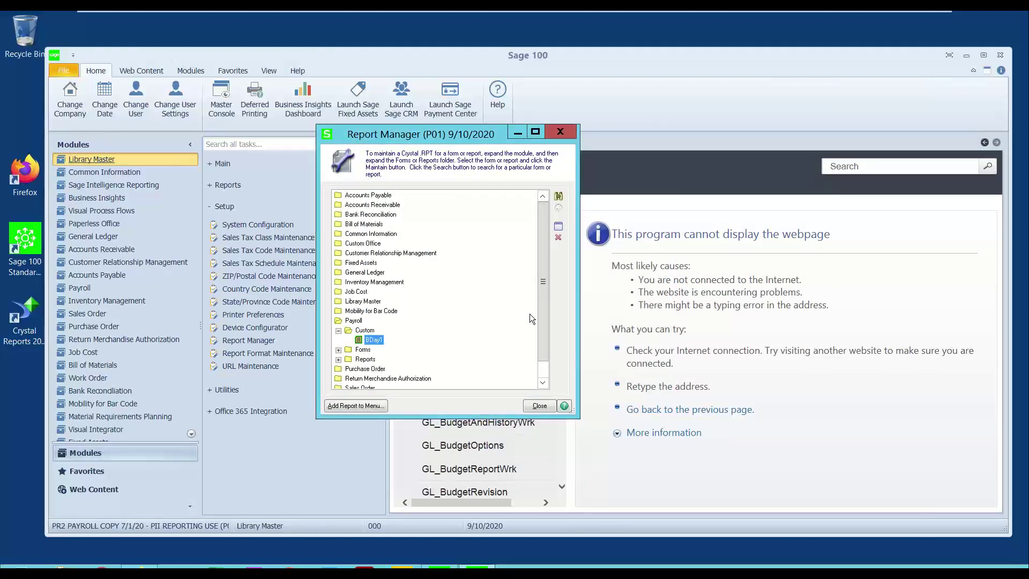
- Minimize Report Manager and open the BDay1 report from the Payroll module's custom reports
{"action": "left_click", "coordinate": [517, 134]}
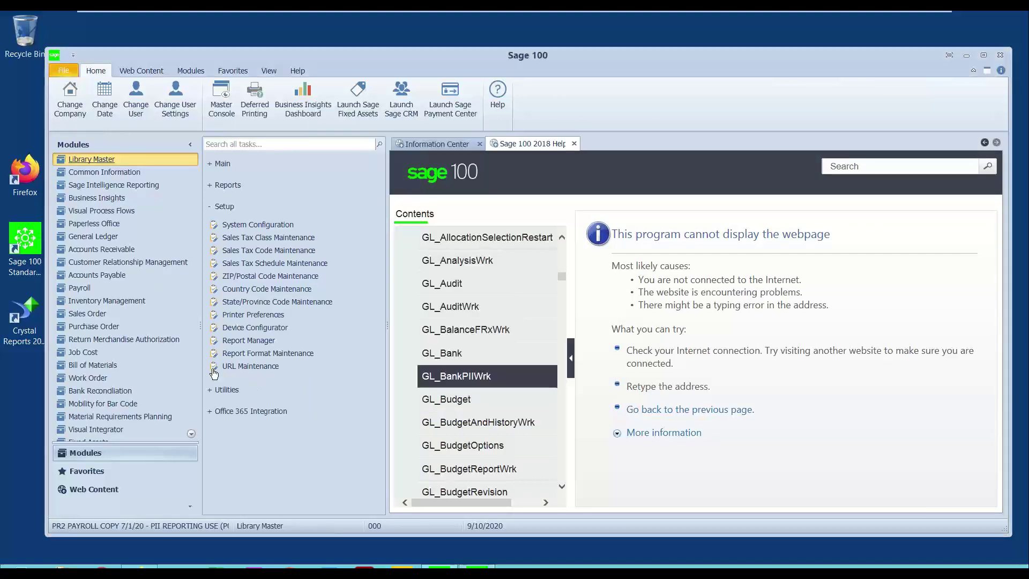
{"action": "left_click", "coordinate": [82, 288]}
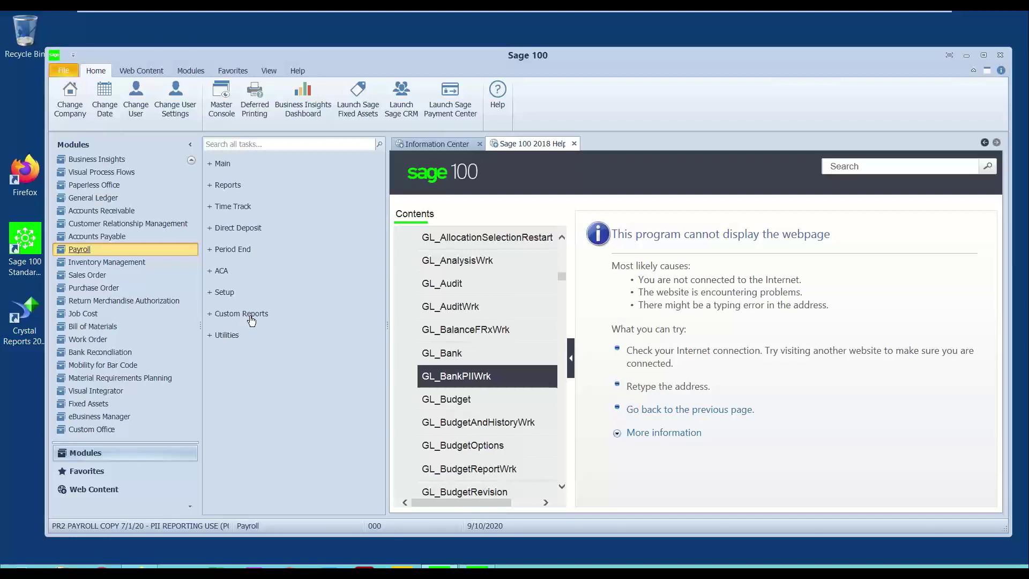
{"action": "left_click", "coordinate": [251, 320]}
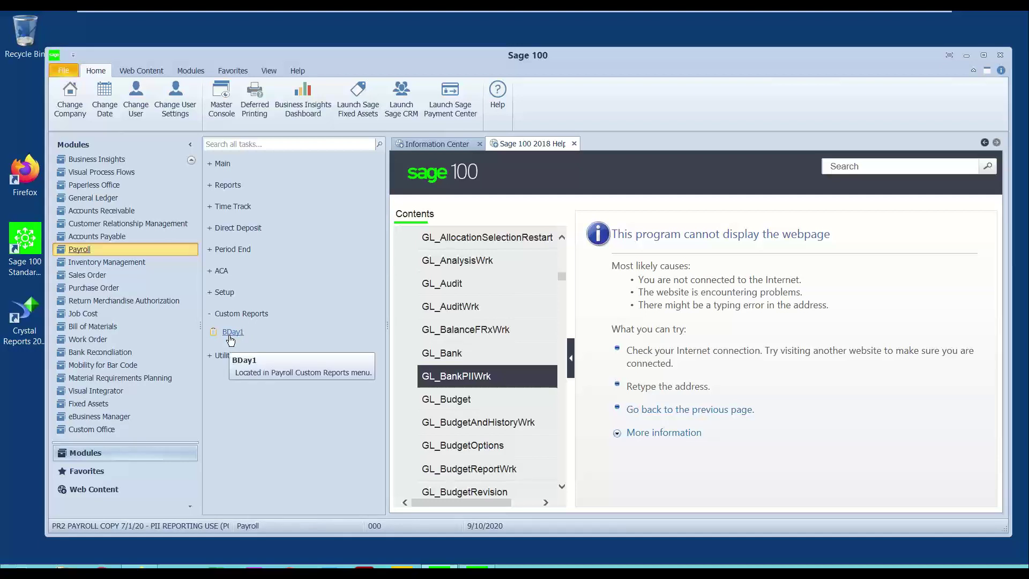
{"action": "left_click", "coordinate": [231, 338]}
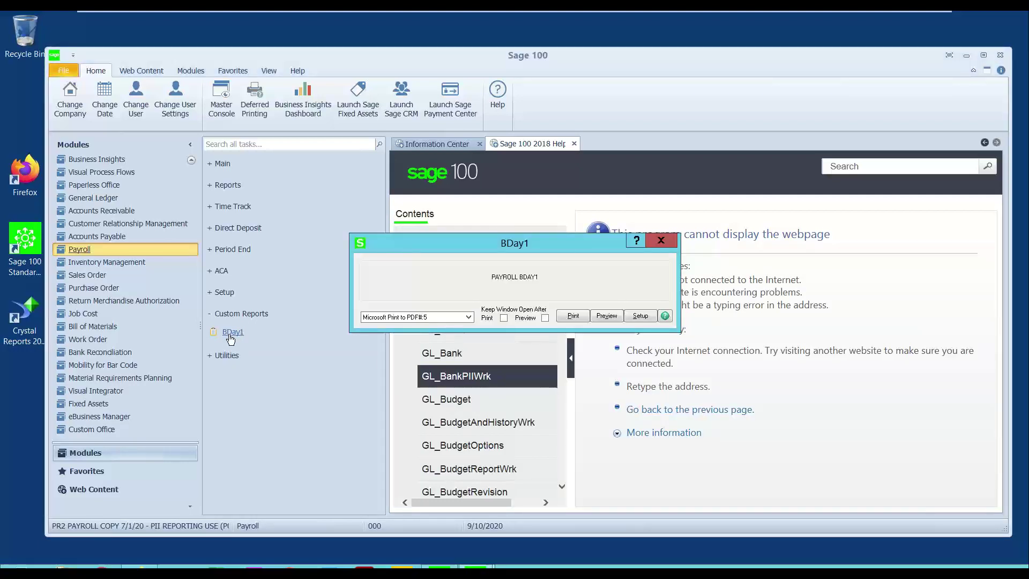
- Convert BDay1 to the latest Sage 100 version, preview the report and close the preview
{"action": "left_click", "coordinate": [606, 316]}
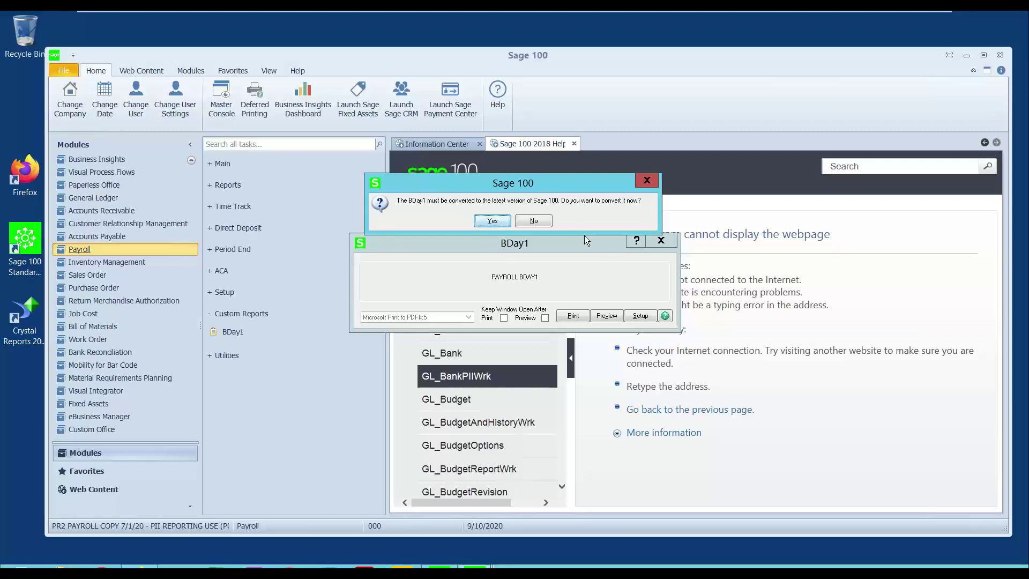
{"action": "left_click", "coordinate": [489, 219]}
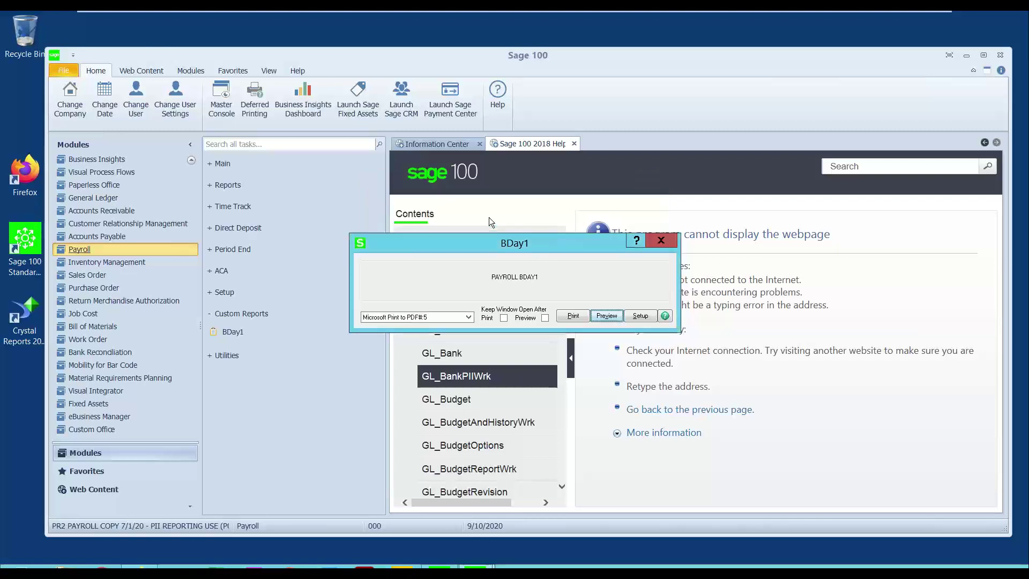
{"action": "left_click", "coordinate": [608, 317]}
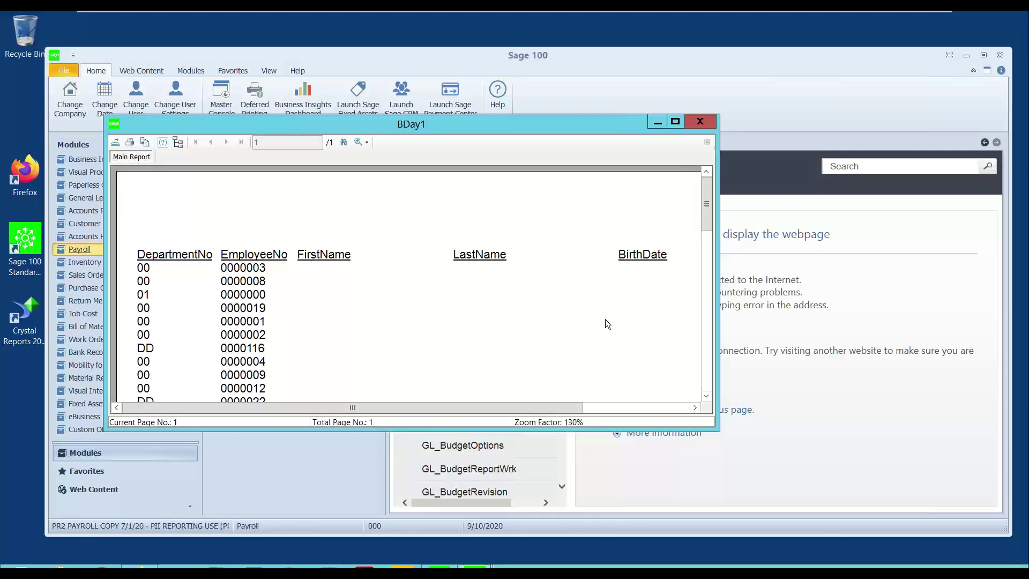
{"action": "left_click", "coordinate": [700, 121]}
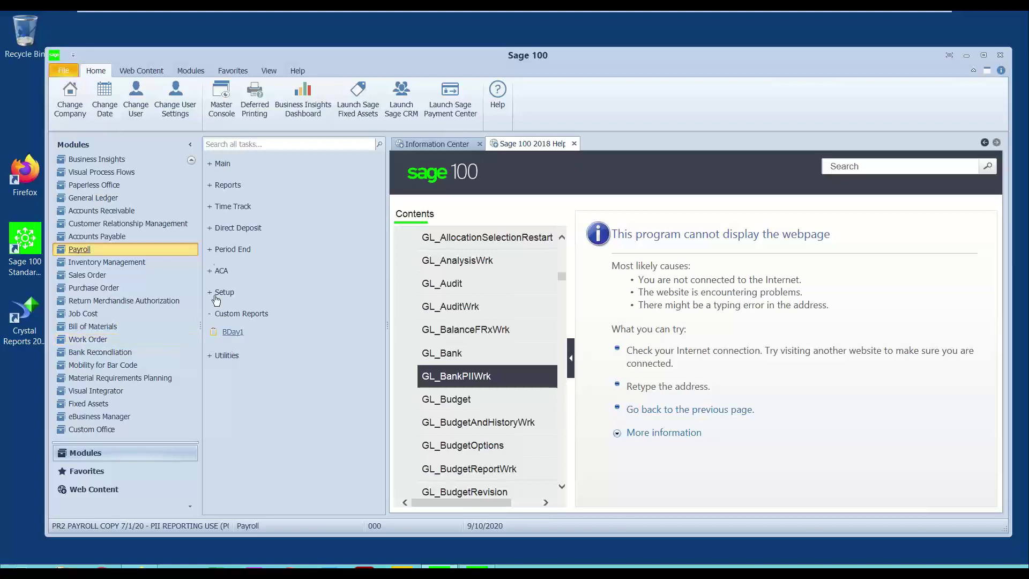
- Open BDay1 for editing in Crystal Reports from Report Manager and expand its database fields
{"action": "left_click", "coordinate": [475, 567]}
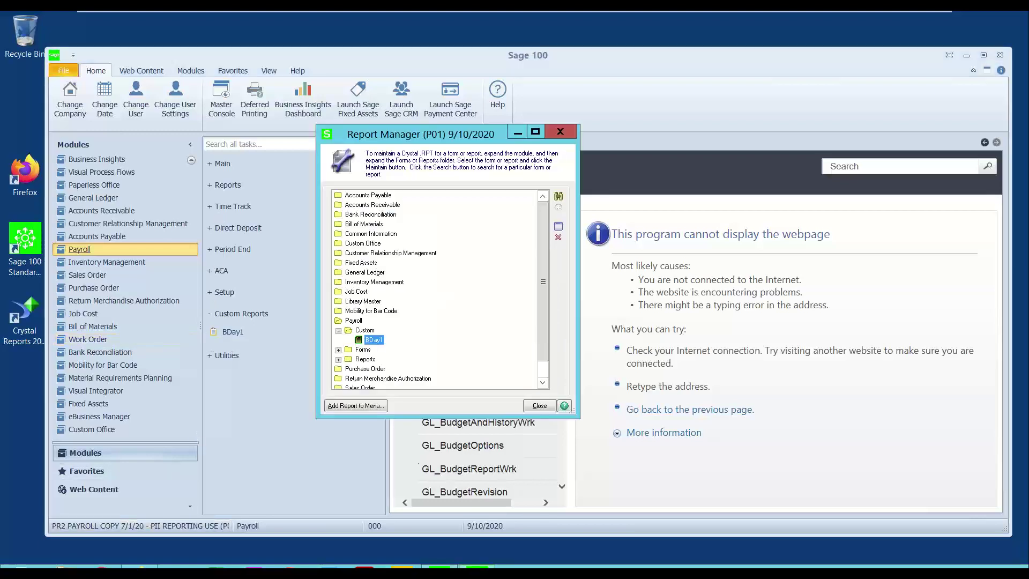
{"action": "left_click", "coordinate": [558, 226]}
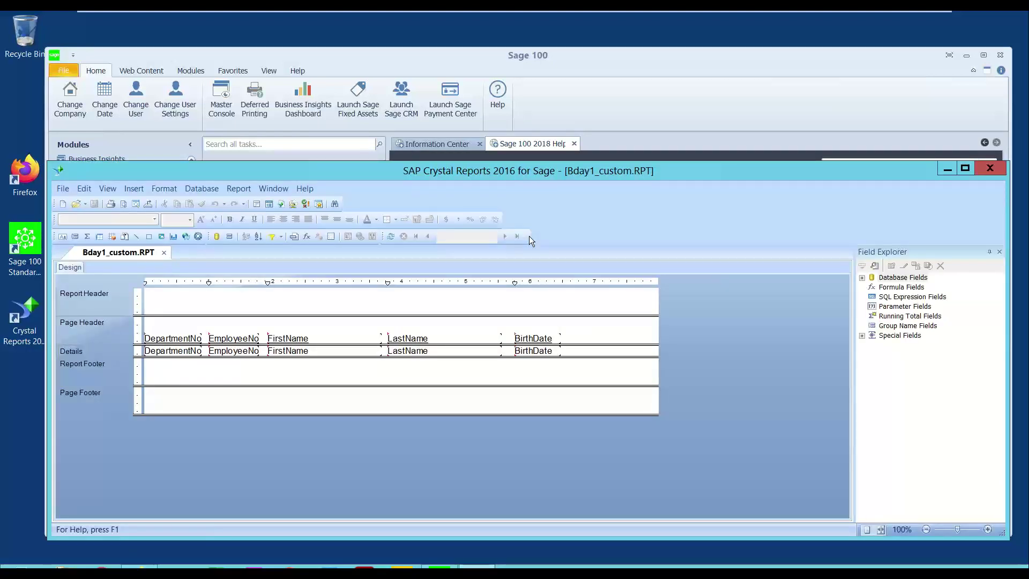
{"action": "left_click", "coordinate": [862, 278]}
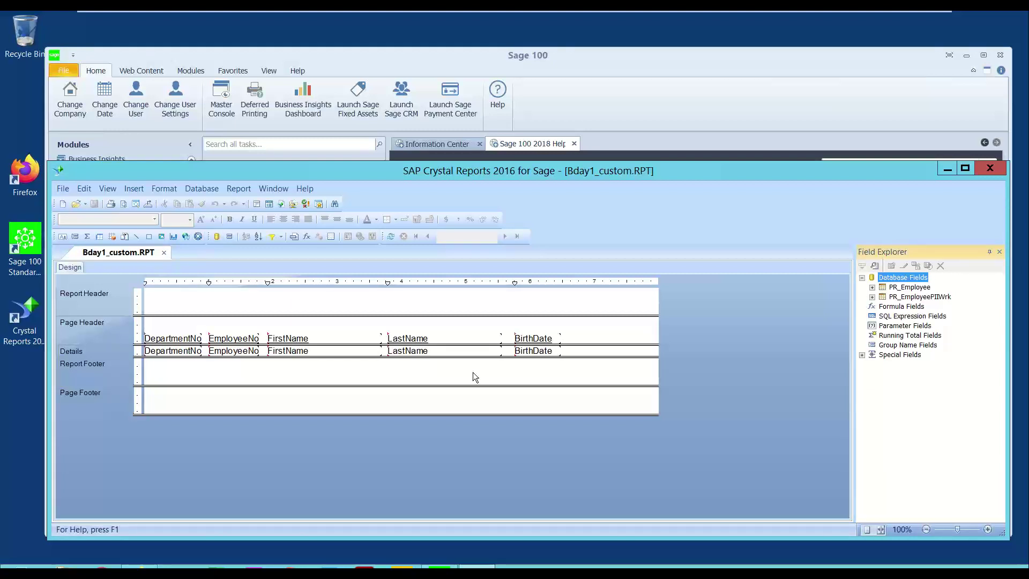
- Link PR_Employee to PR_EmployeePIIWrk by EmployeeKey in the Database Expert, then save and close the report
{"action": "left_click", "coordinate": [201, 190]}
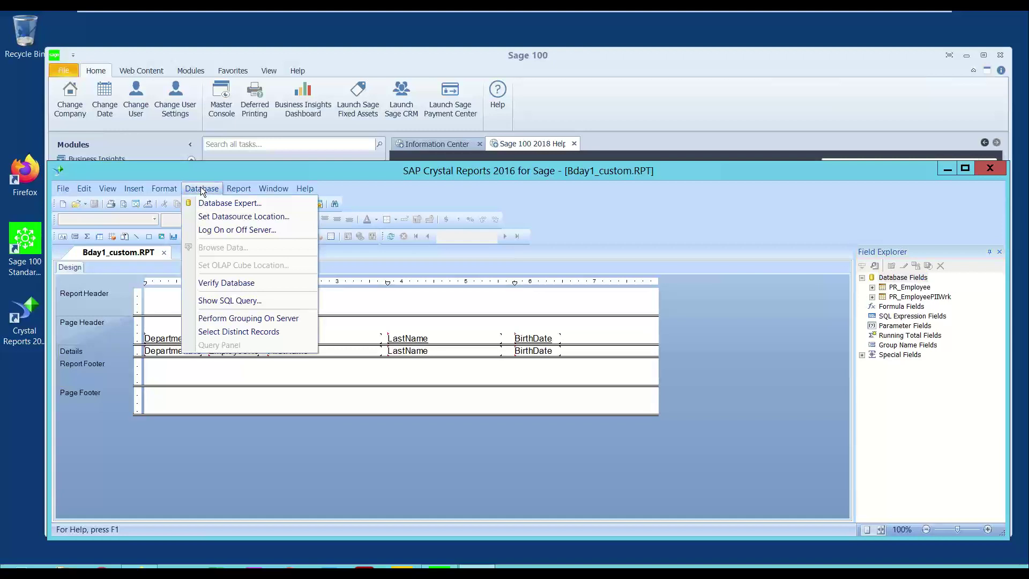
{"action": "left_click", "coordinate": [222, 203]}
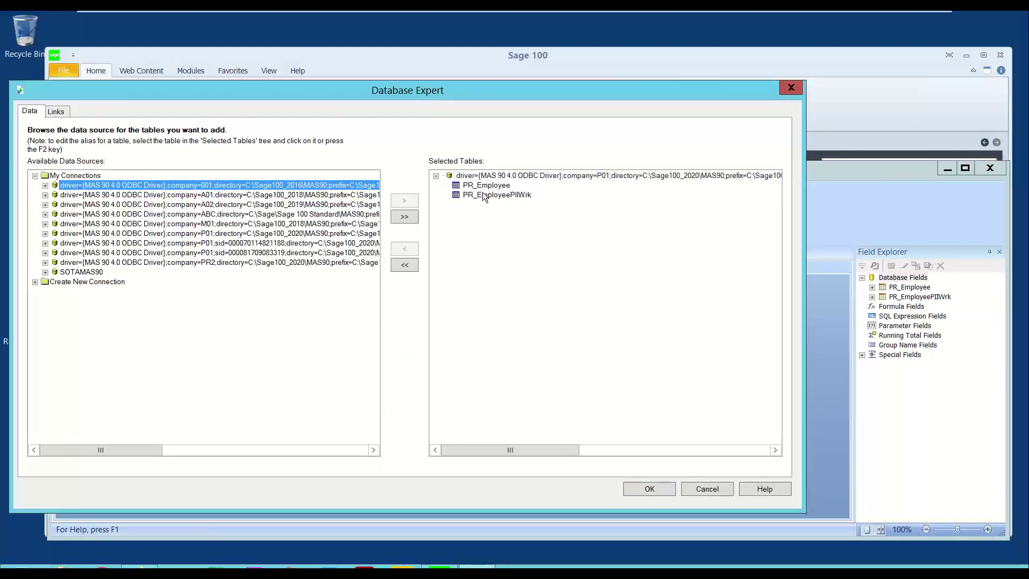
{"action": "left_click", "coordinate": [57, 112]}
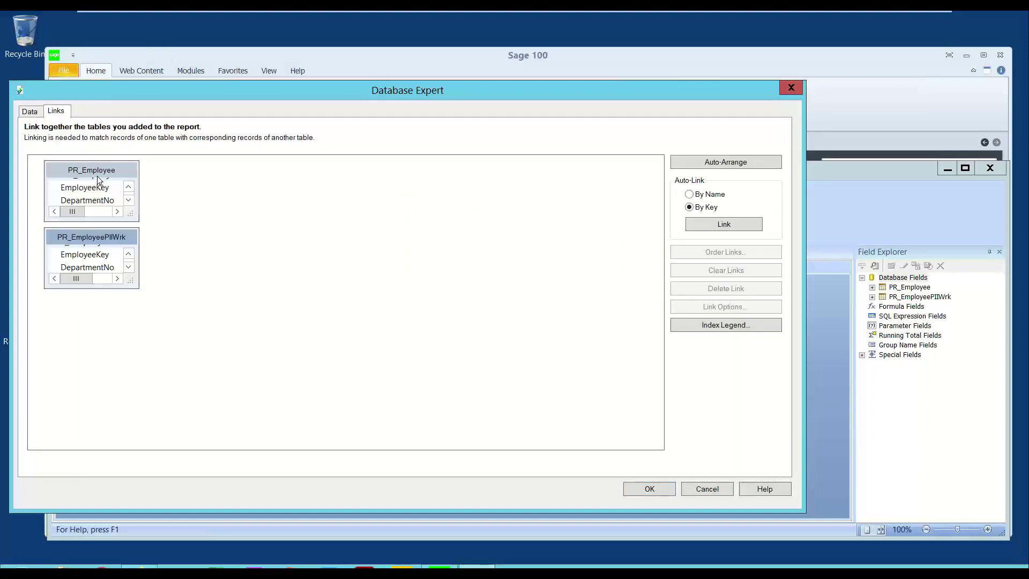
{"action": "left_click_drag", "start_coordinate": [104, 240], "coordinate": [490, 171]}
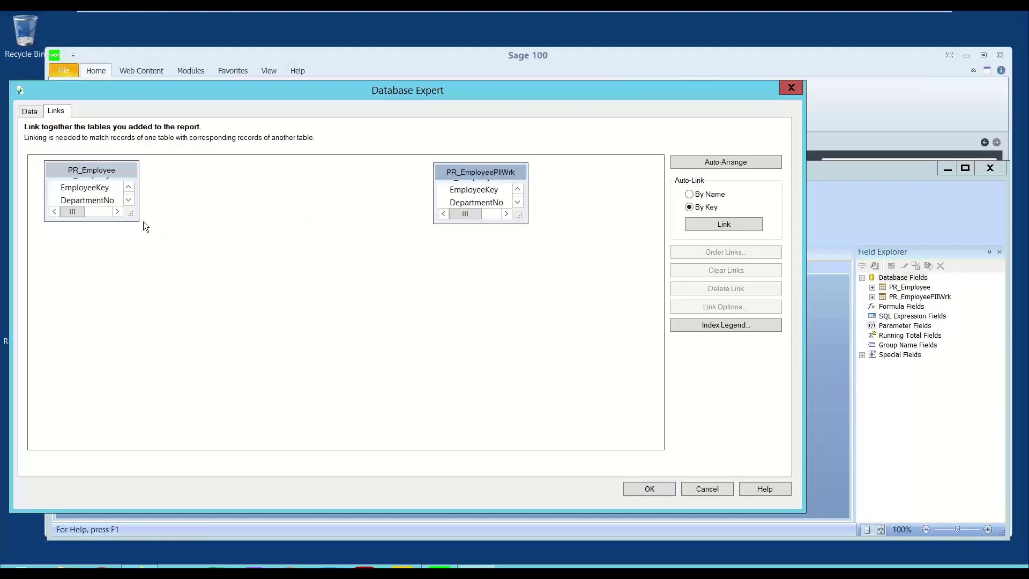
{"action": "left_click_drag", "start_coordinate": [135, 222], "coordinate": [211, 431]}
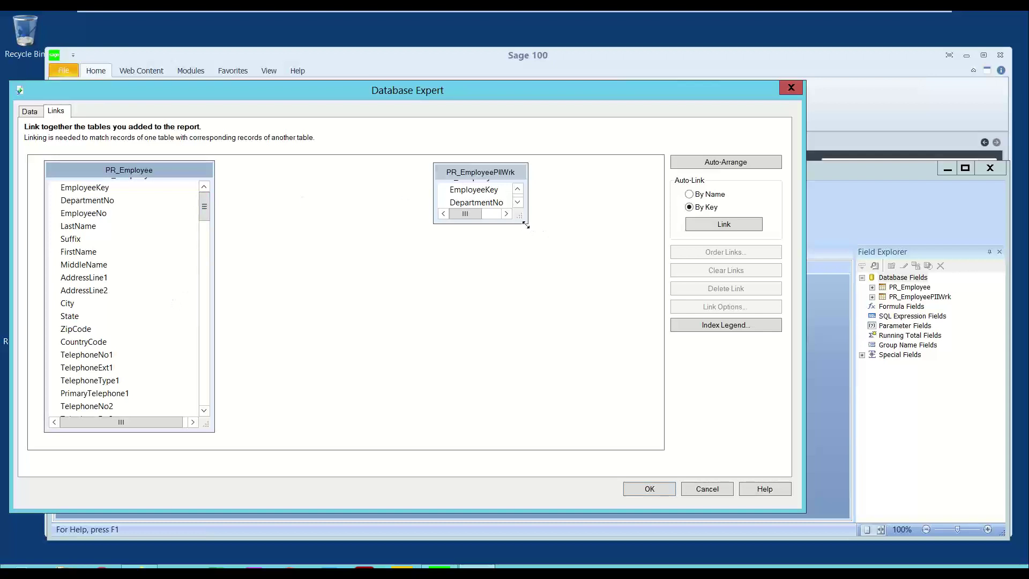
{"action": "left_click_drag", "start_coordinate": [519, 216], "coordinate": [543, 406]}
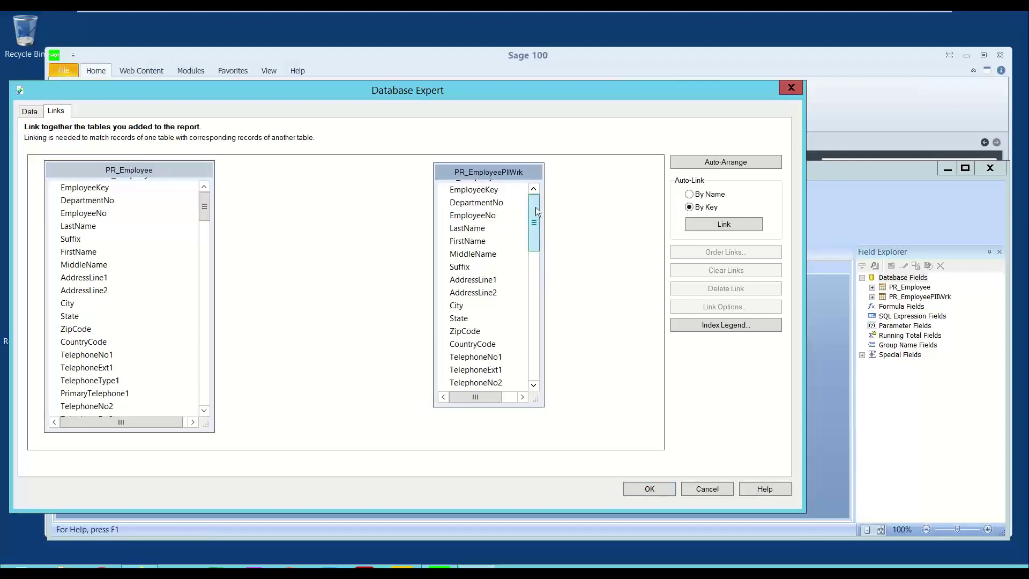
{"action": "left_click_drag", "start_coordinate": [86, 187], "coordinate": [441, 192]}
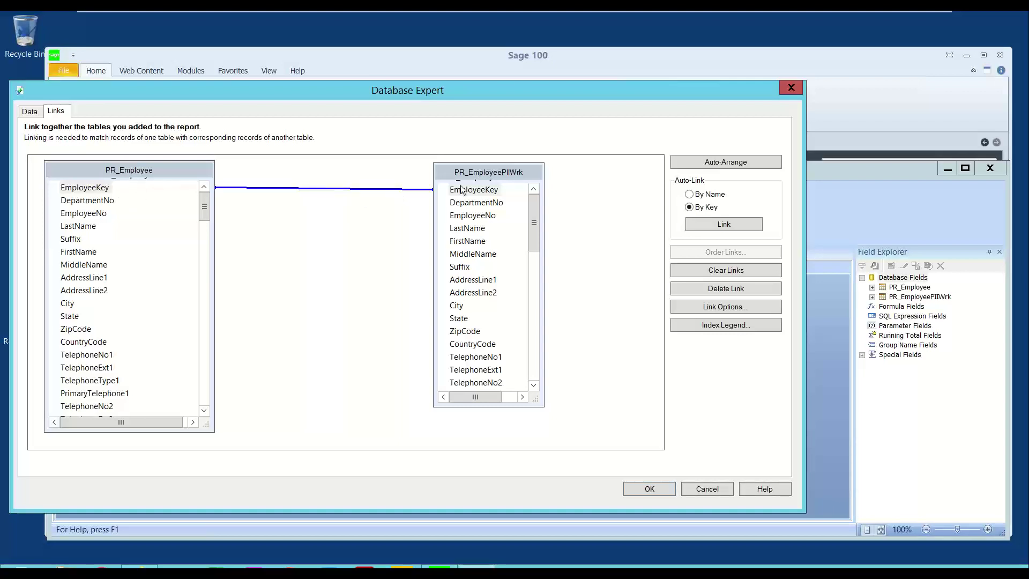
{"action": "left_click", "coordinate": [662, 489]}
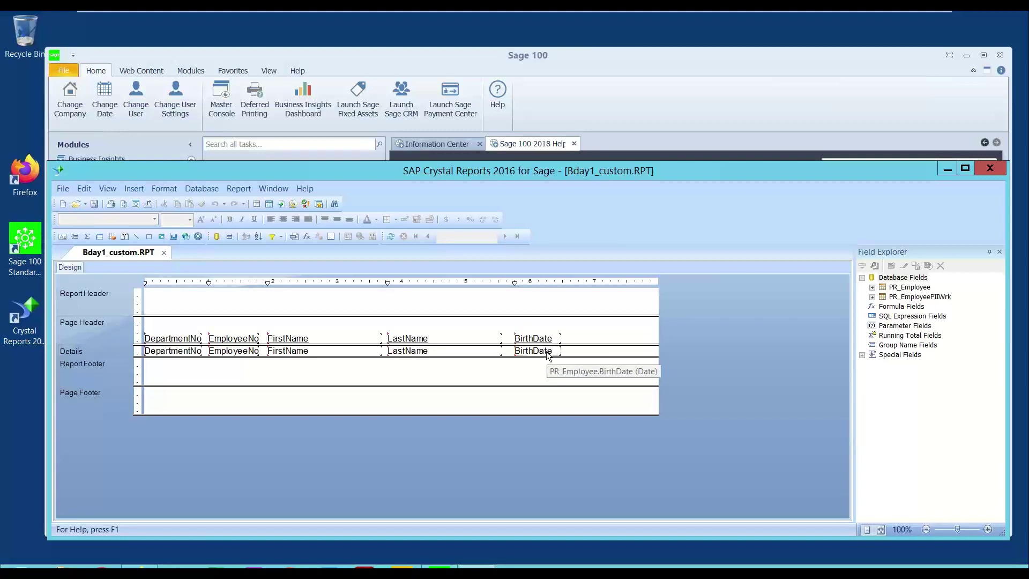
{"action": "left_click", "coordinate": [94, 204]}
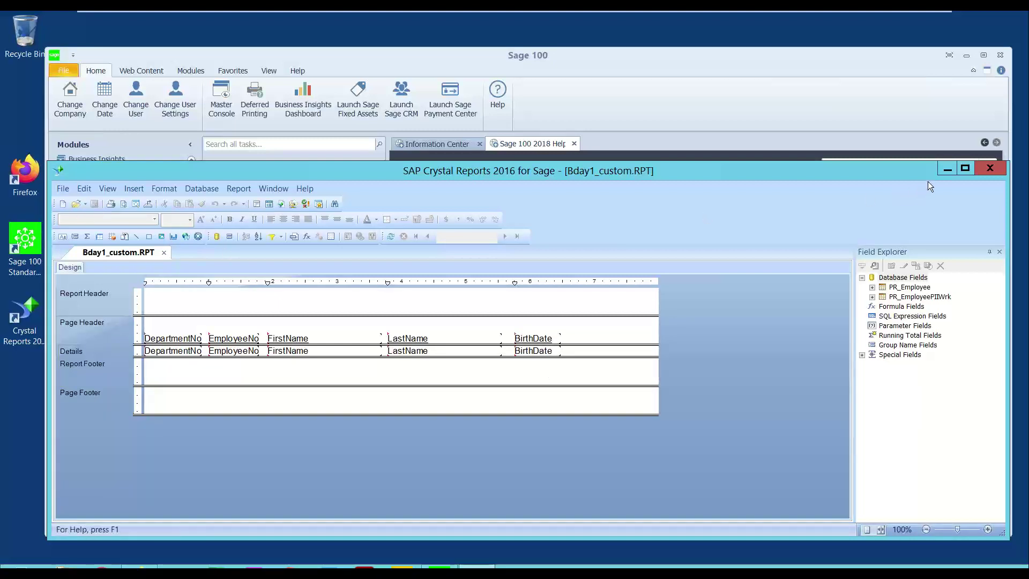
{"action": "left_click", "coordinate": [988, 168]}
- Preview the BDay1 report from Payroll's custom reports in Sage 100 and close the preview
{"action": "left_click", "coordinate": [233, 330]}
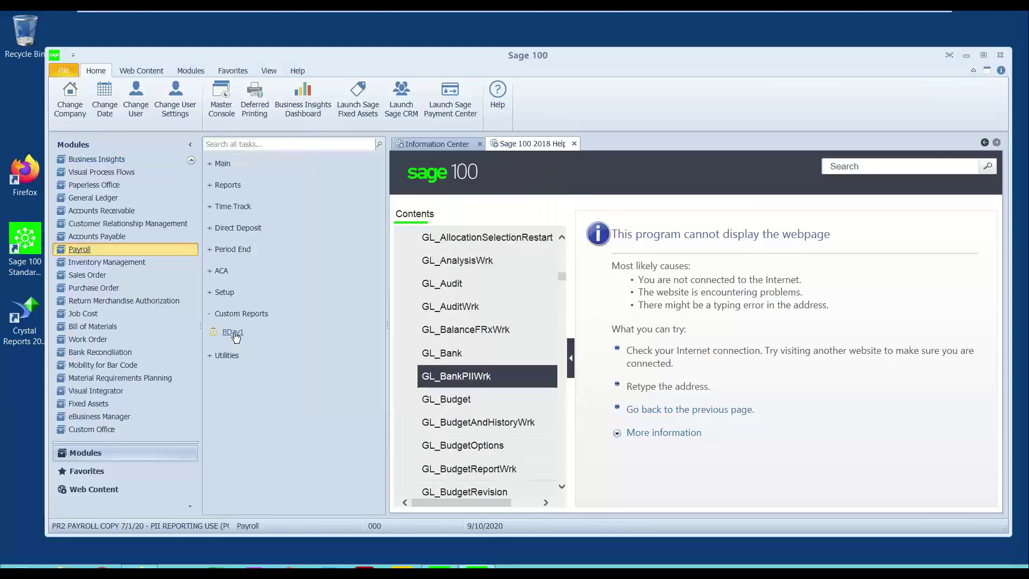
{"action": "left_click", "coordinate": [601, 317]}
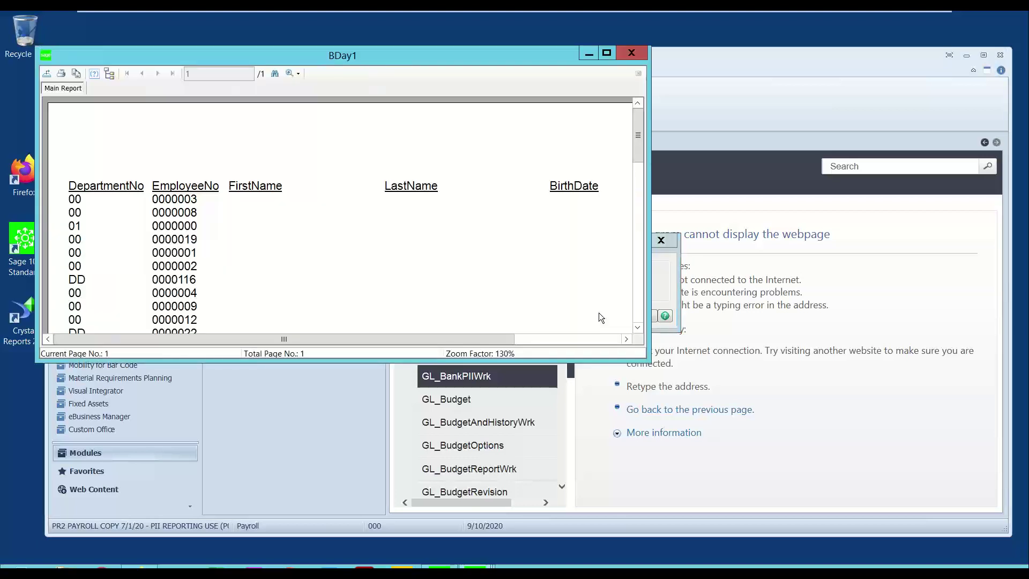
{"action": "left_click", "coordinate": [635, 52]}
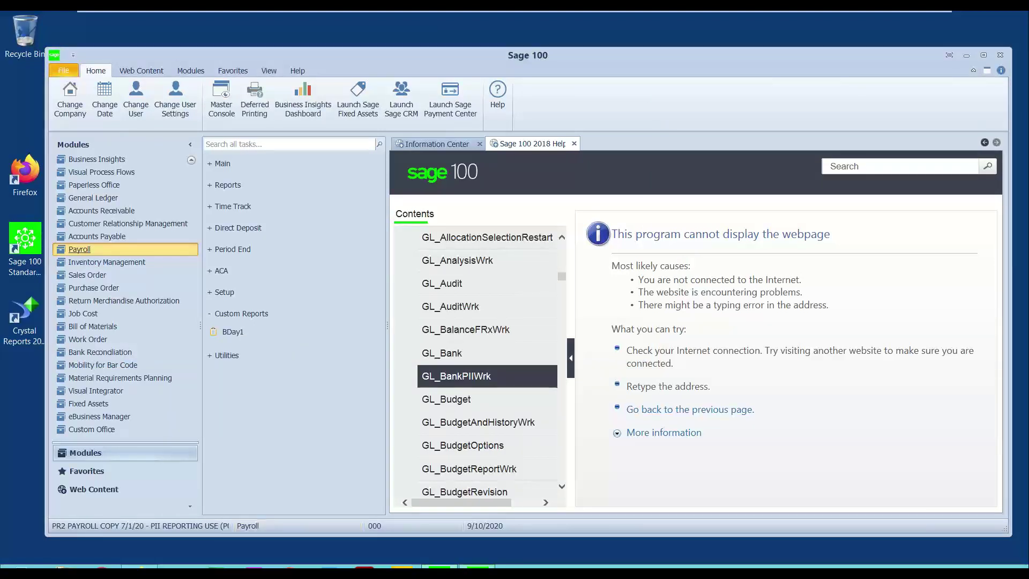
- Reopen BDay1 for editing from Report Manager and delete its FirstName, LastName and BirthDate fields
{"action": "left_click", "coordinate": [366, 341]}
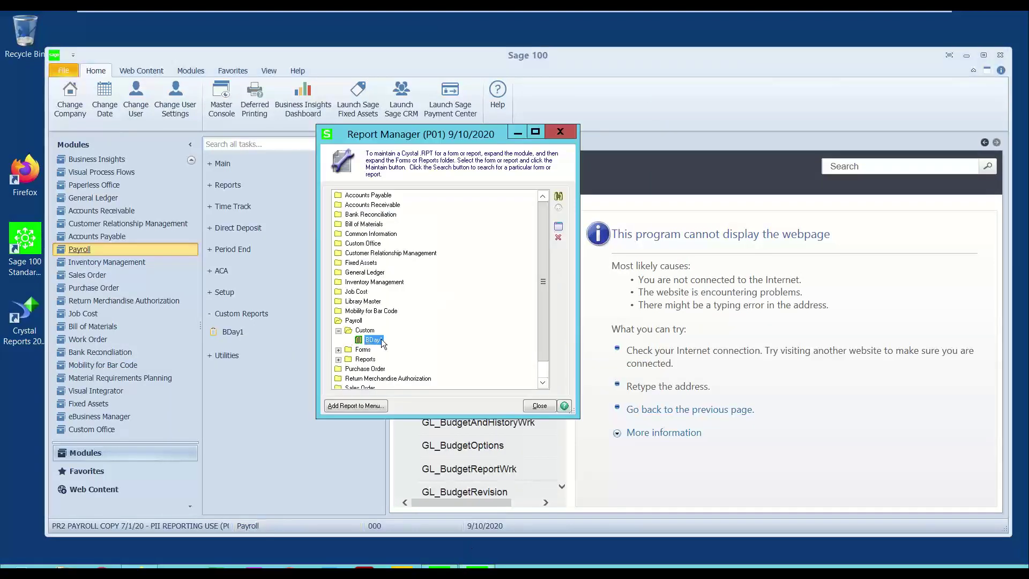
{"action": "left_click", "coordinate": [558, 227]}
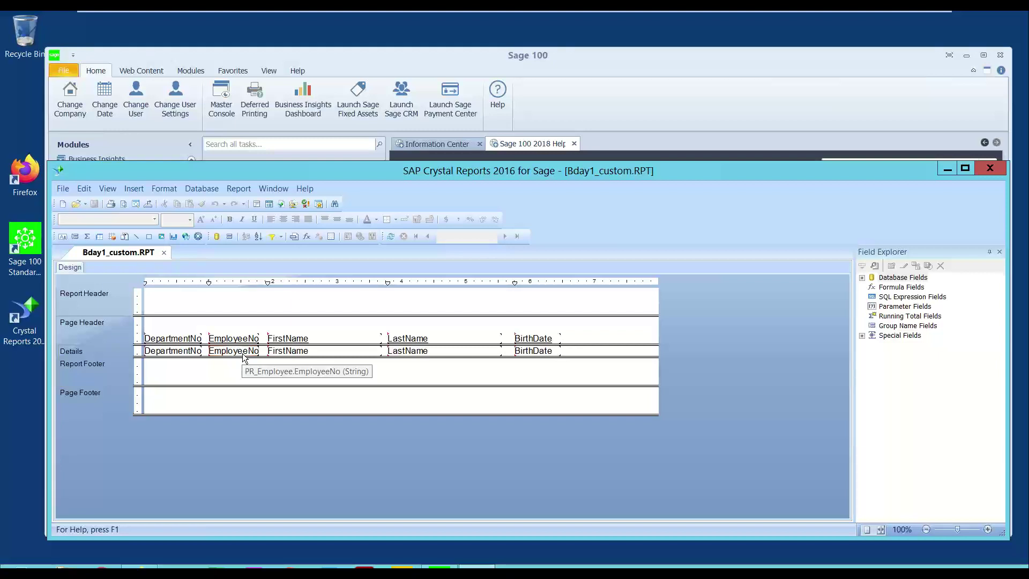
{"action": "left_click", "coordinate": [302, 350]}
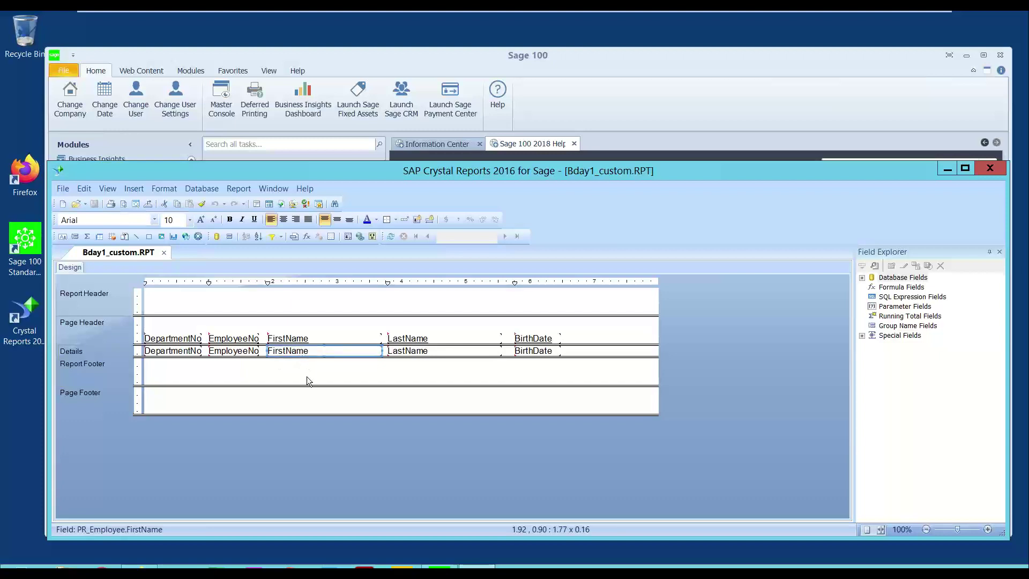
{"action": "key", "text": "Delete"}
{"action": "left_click", "coordinate": [414, 351]}
{"action": "key", "text": "Delete"}
{"action": "left_click", "coordinate": [527, 349]}
{"action": "key", "text": "Delete"}
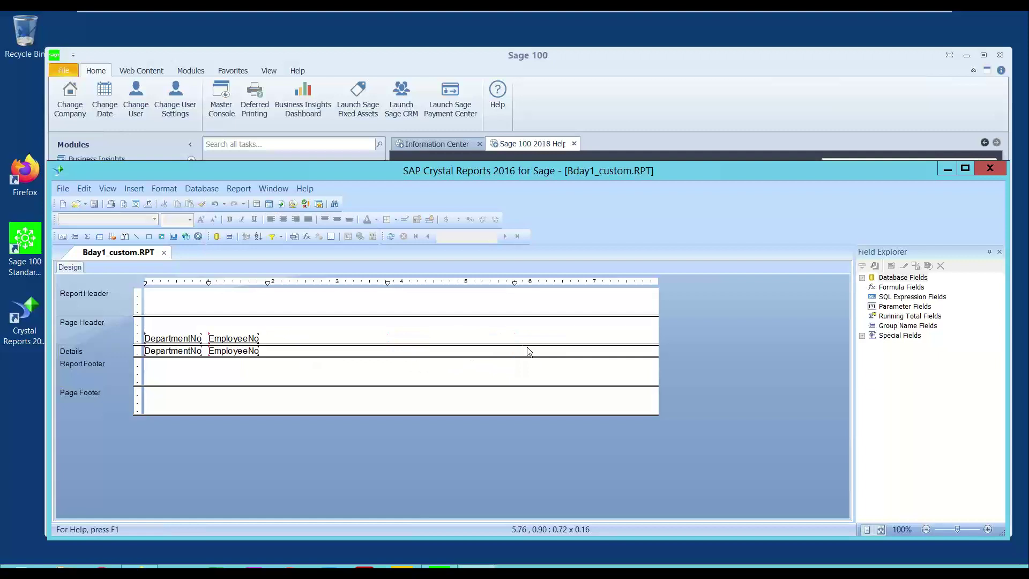
- Add the BirthDate field from PR_EmployeePIIWrk to the Details section, just after EmployeeNo
{"action": "left_click", "coordinate": [862, 277]}
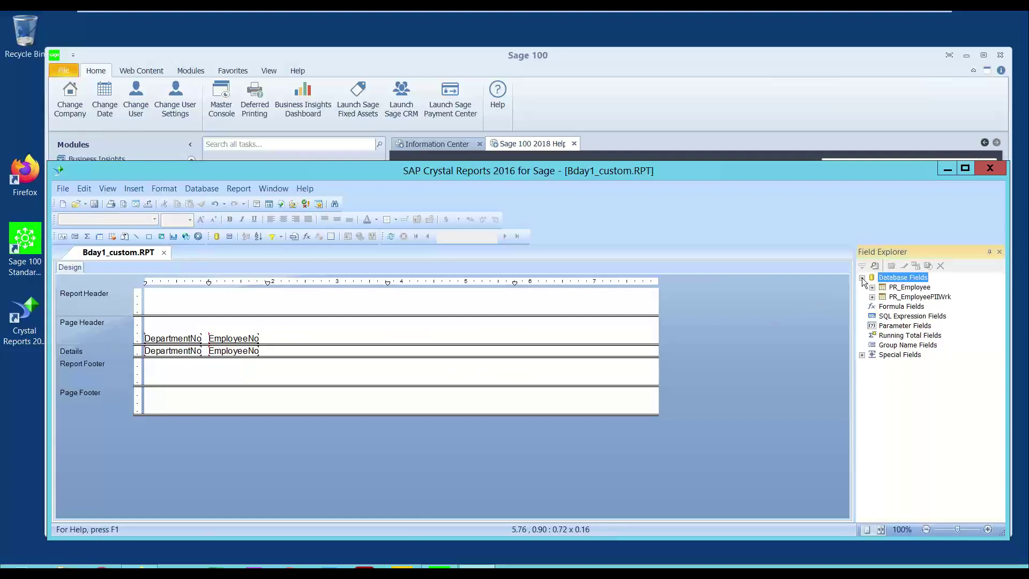
{"action": "left_click", "coordinate": [899, 297]}
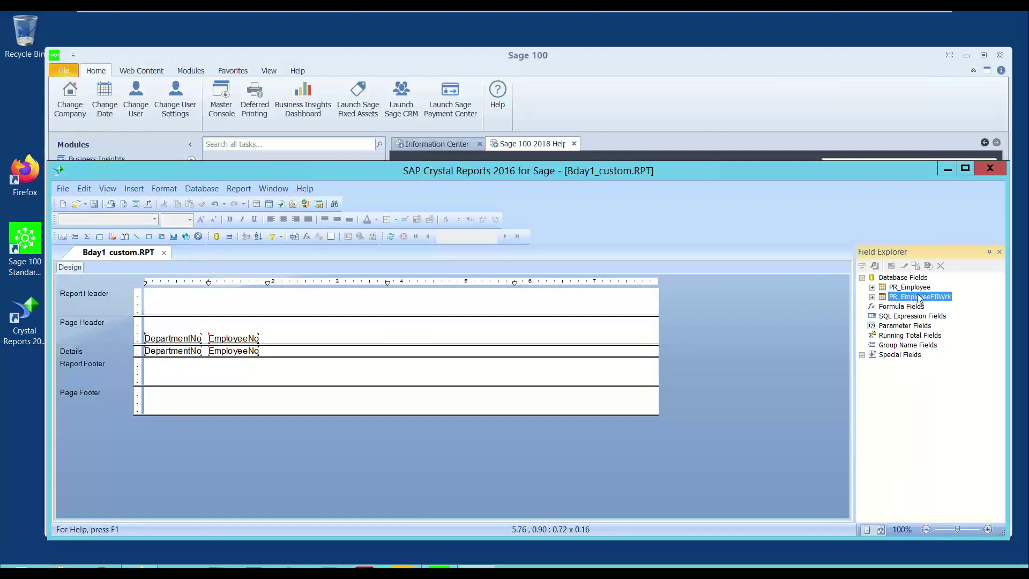
{"action": "left_click", "coordinate": [872, 297]}
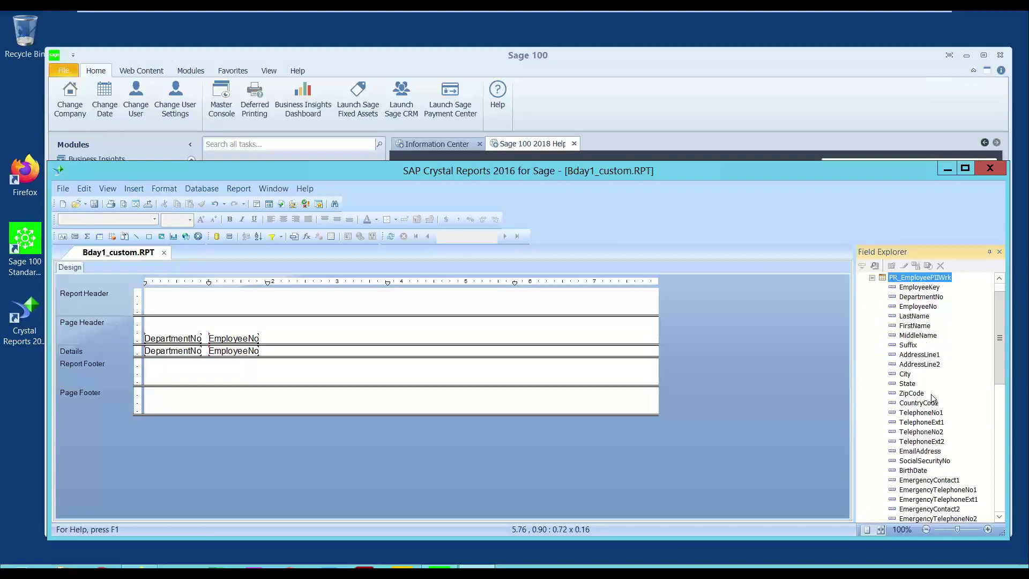
{"action": "left_click", "coordinate": [905, 471]}
{"action": "left_click_drag", "start_coordinate": [905, 473], "coordinate": [272, 348]}
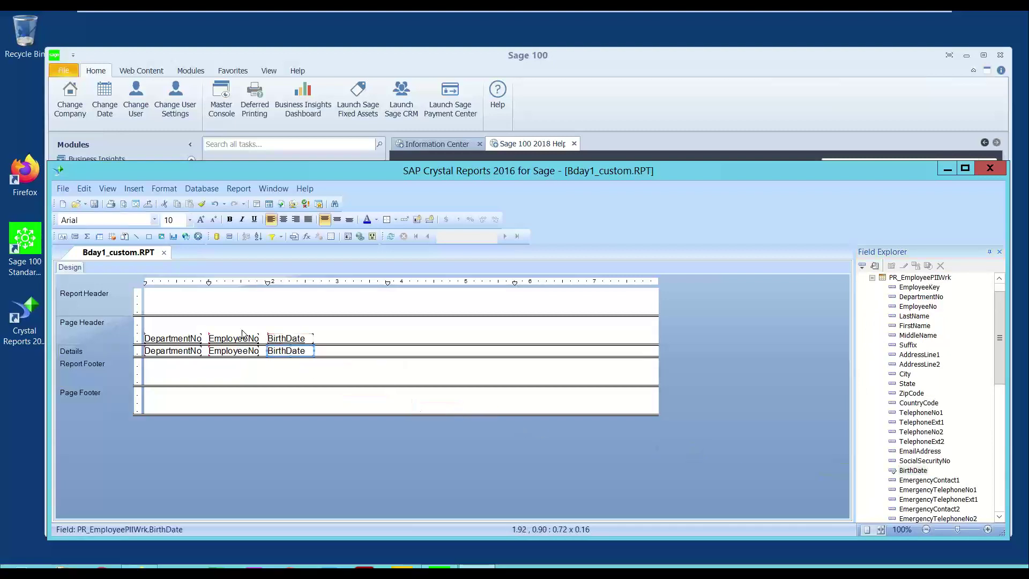
- Move the DepartmentNo heading and field to the end of the row, and the BirthDate pair to its start
{"action": "left_click_drag", "start_coordinate": [159, 342], "coordinate": [335, 341]}
{"action": "left_click", "coordinate": [171, 351]}
{"action": "left_click_drag", "start_coordinate": [170, 350], "coordinate": [347, 350]}
{"action": "left_click", "coordinate": [285, 338]}
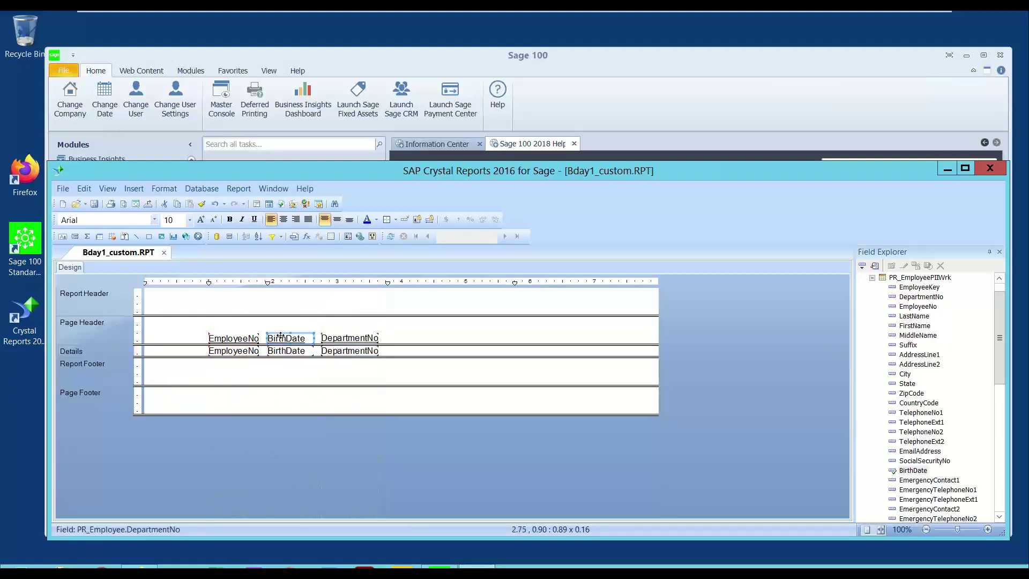
{"action": "left_click", "coordinate": [286, 349], "text": "ctrl"}
{"action": "left_click_drag", "start_coordinate": [260, 352], "coordinate": [167, 350]}
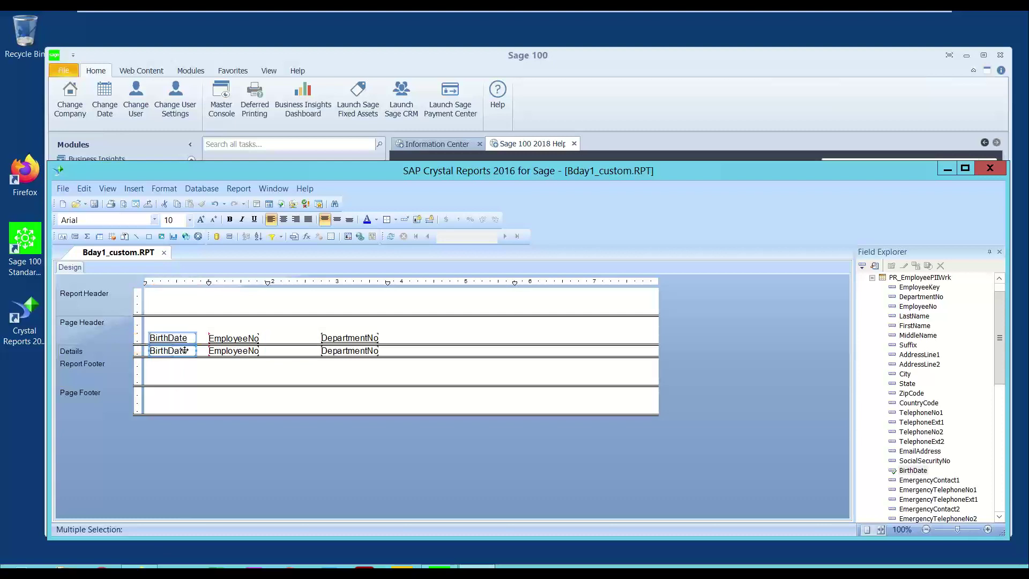
{"action": "left_click", "coordinate": [244, 351]}
{"action": "left_click_drag", "start_coordinate": [242, 350], "coordinate": [295, 348]}
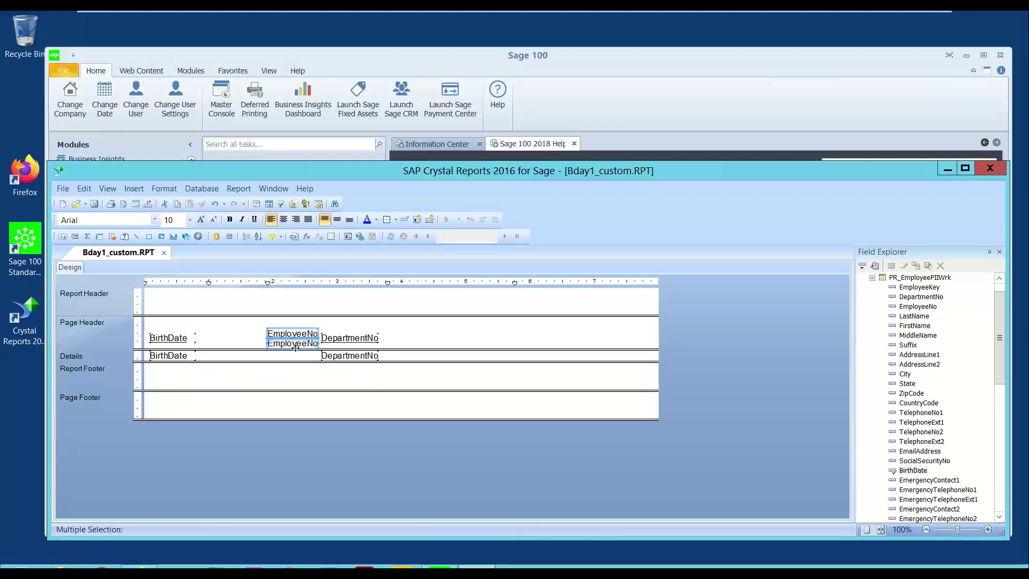
{"action": "left_click", "coordinate": [214, 206]}
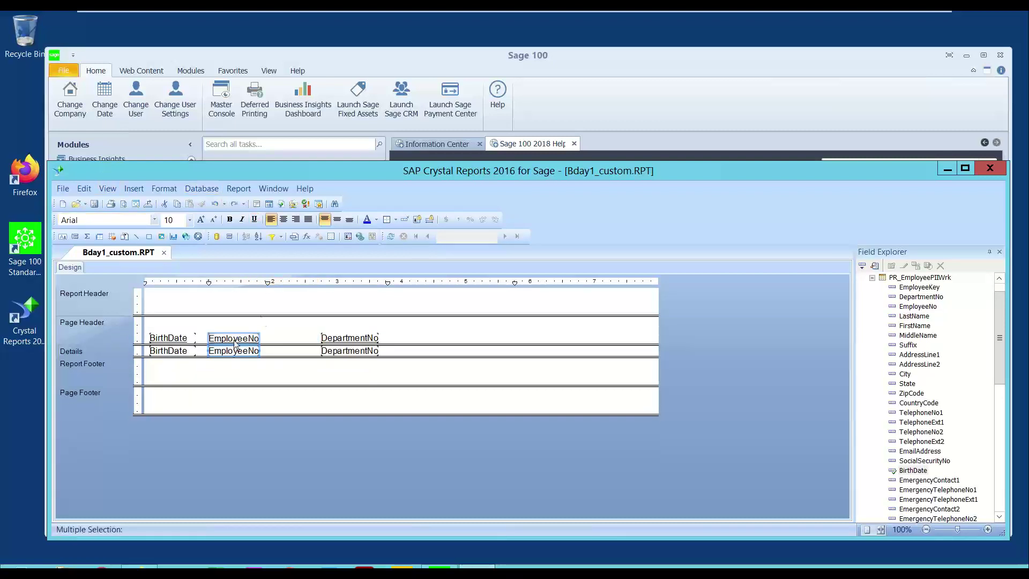
- Rearrange the headings and fields so DepartmentNo follows BirthDate and EmployeeNo comes after DepartmentNo
{"action": "left_click_drag", "start_coordinate": [243, 351], "coordinate": [212, 351]}
{"action": "left_click", "coordinate": [335, 343]}
{"action": "left_click", "coordinate": [336, 350], "text": "ctrl"}
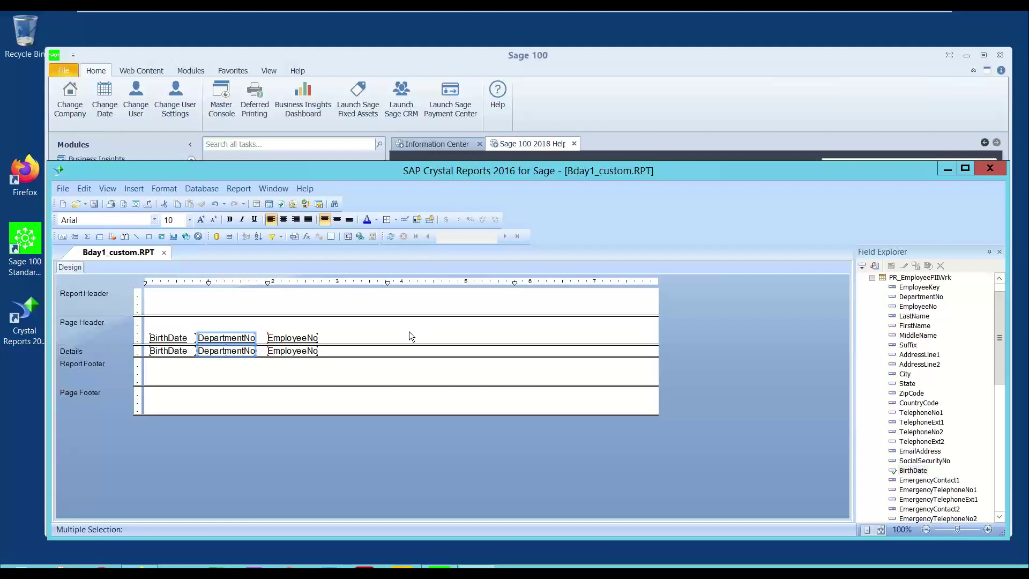
- Add LastName and FirstName from PR_EmployeePIIWrk after EmployeeNo in the Details section, then save and close the report
{"action": "left_click", "coordinate": [909, 318]}
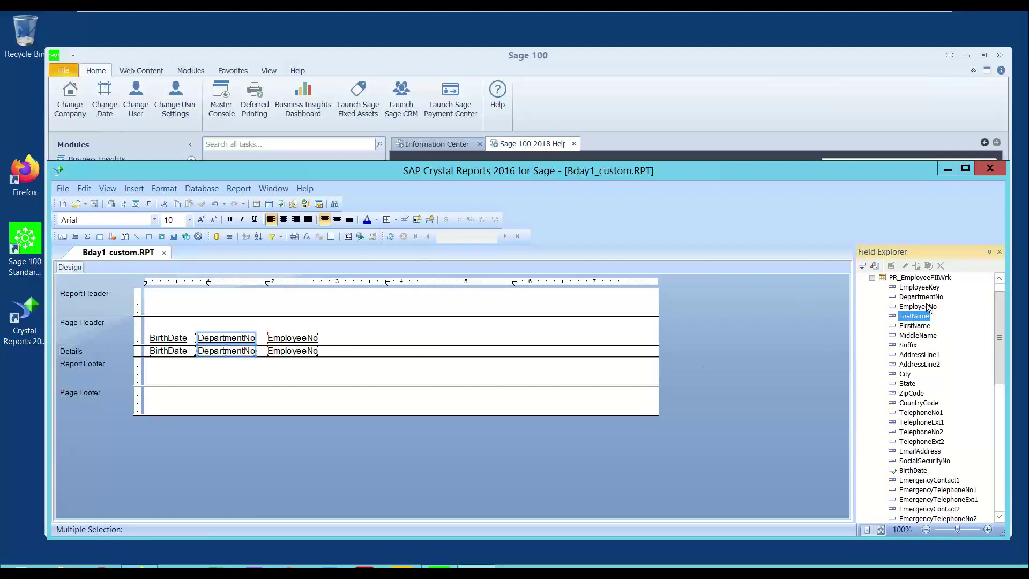
{"action": "left_click_drag", "start_coordinate": [914, 316], "coordinate": [325, 348]}
{"action": "left_click_drag", "start_coordinate": [916, 327], "coordinate": [448, 349]}
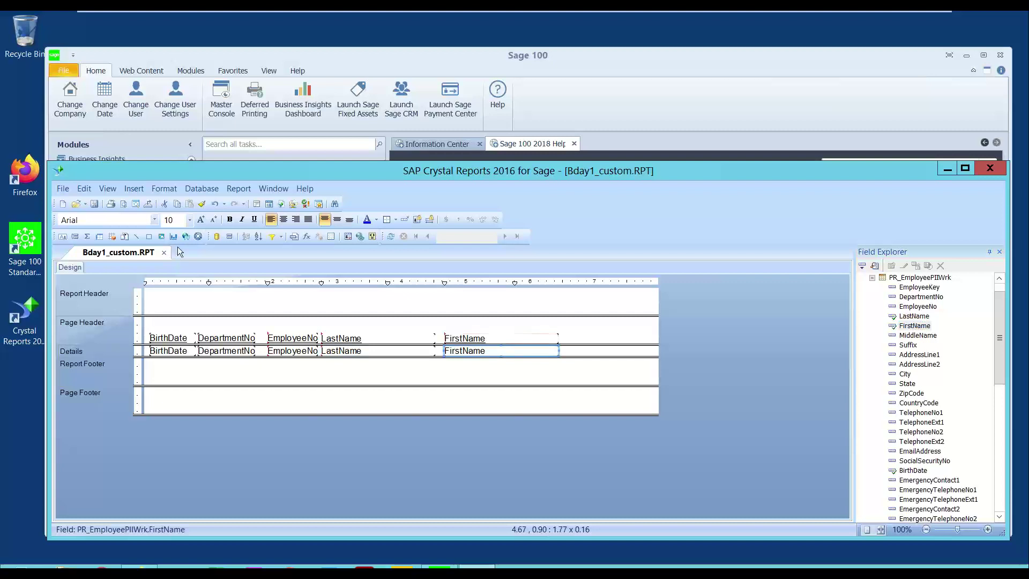
{"action": "left_click", "coordinate": [95, 206]}
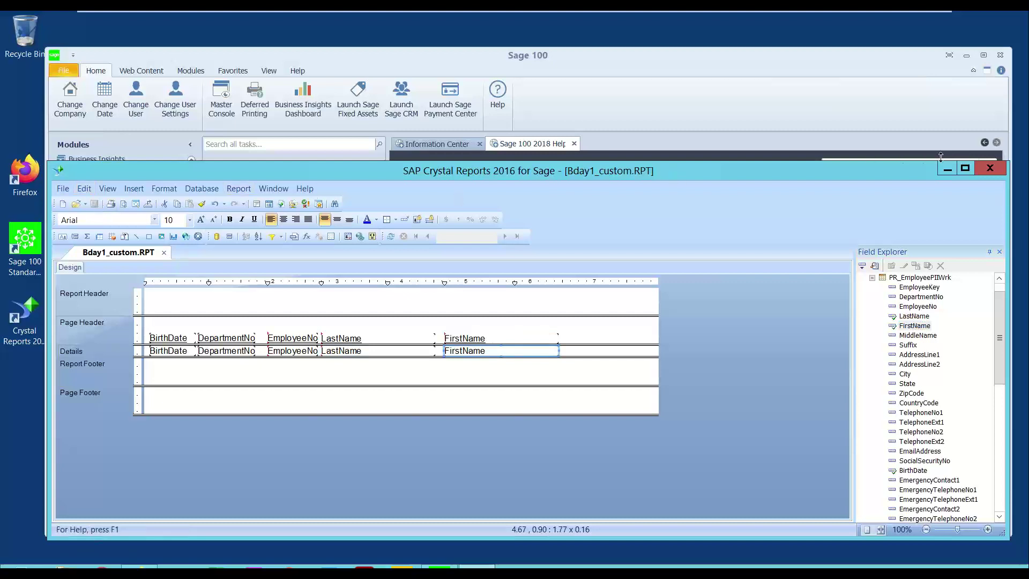
{"action": "left_click", "coordinate": [990, 169]}
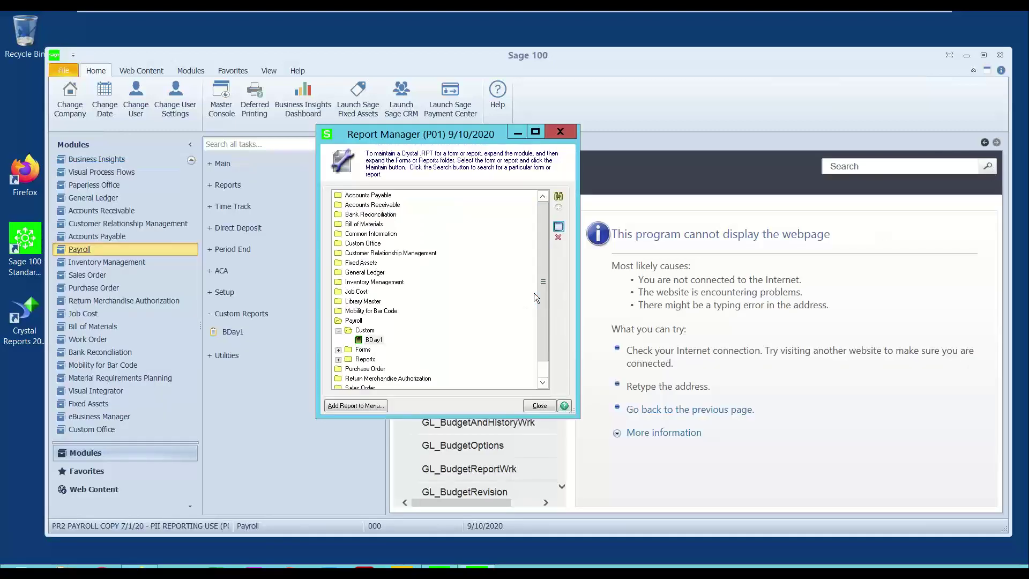
- Preview BDay1 again from Payroll's custom reports, view it full screen to check the employee data, and close it
{"action": "left_click", "coordinate": [239, 339]}
{"action": "left_click", "coordinate": [230, 332]}
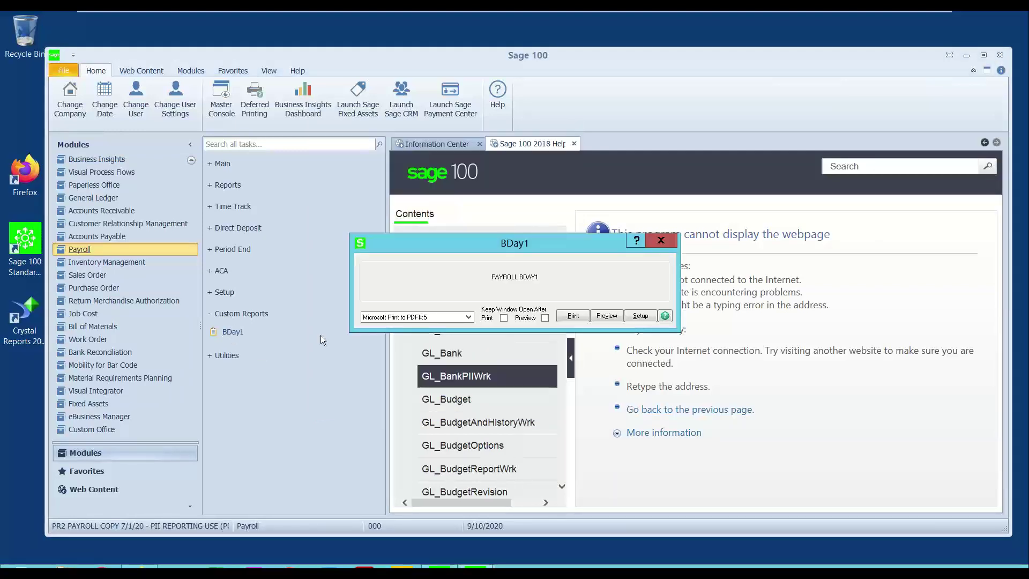
{"action": "left_click", "coordinate": [604, 316]}
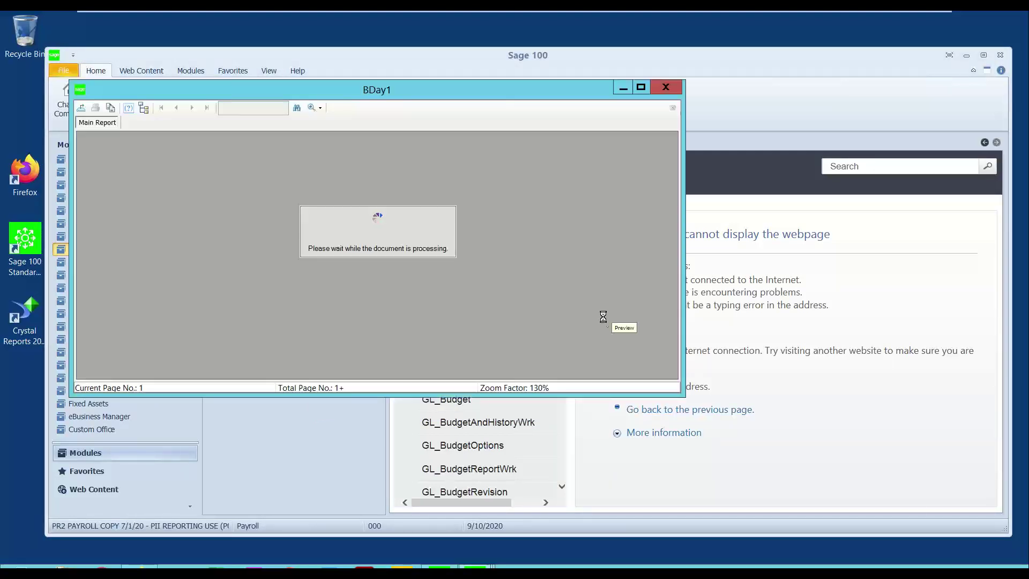
{"action": "left_click", "coordinate": [638, 92]}
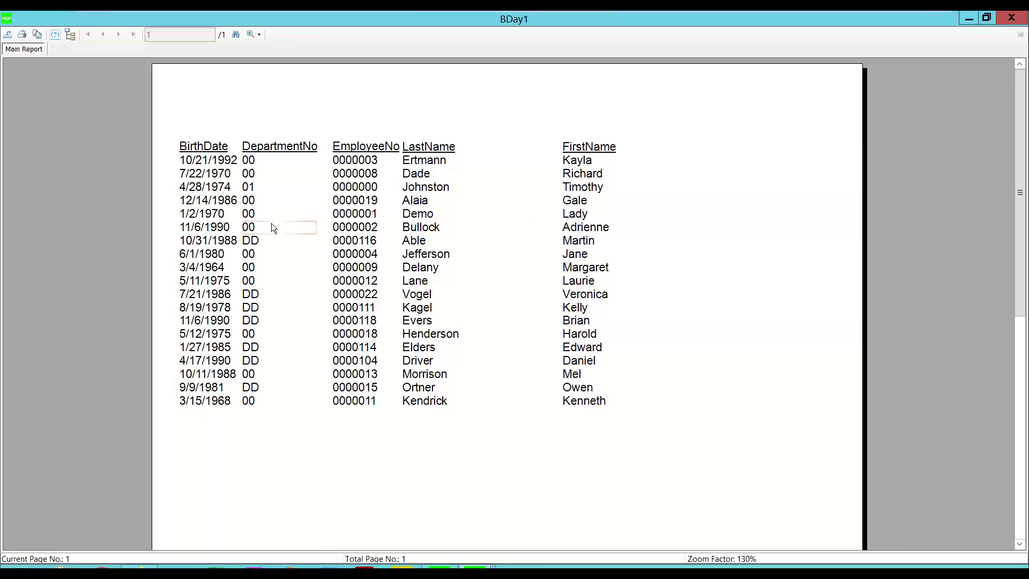
{"action": "left_click", "coordinate": [984, 27]}
{"action": "left_click", "coordinate": [663, 84]}
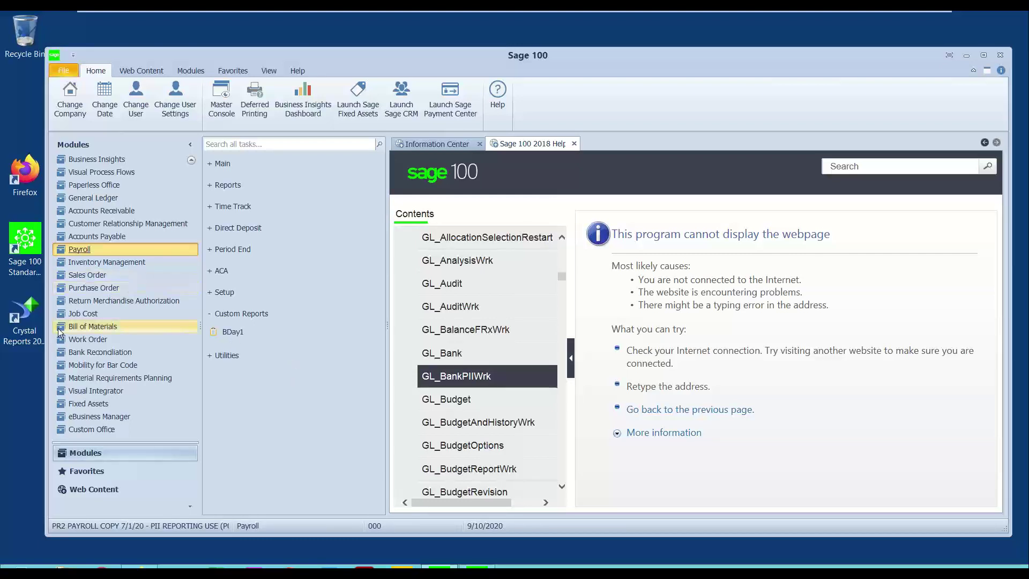
- Start a blank report in Crystal Reports and sign on to SOTAMAS90 for company PR2 PAYROLL COPY 7/1/20 - PII REPORTING USE
{"action": "double_click", "coordinate": [28, 326]}
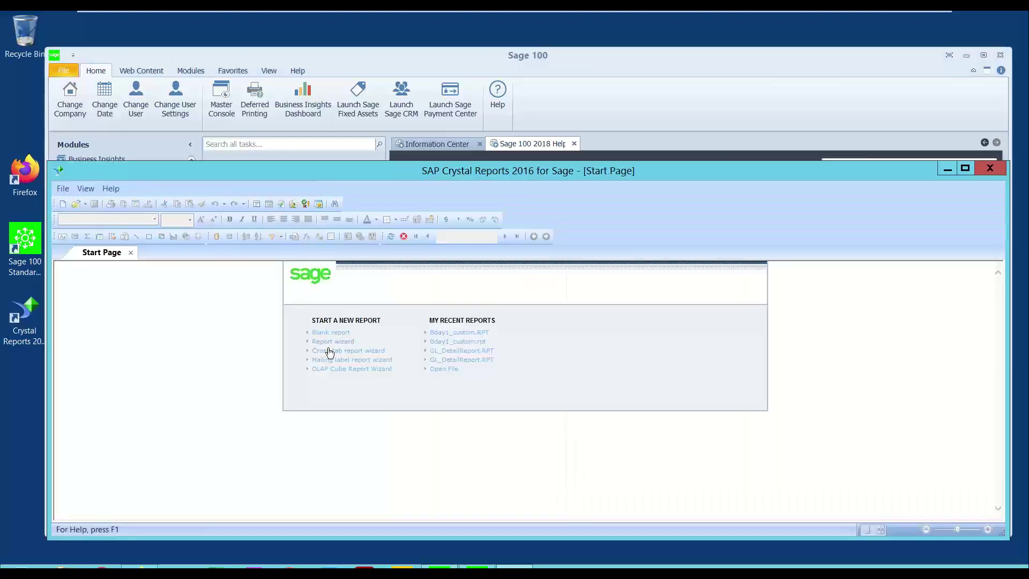
{"action": "left_click", "coordinate": [331, 335]}
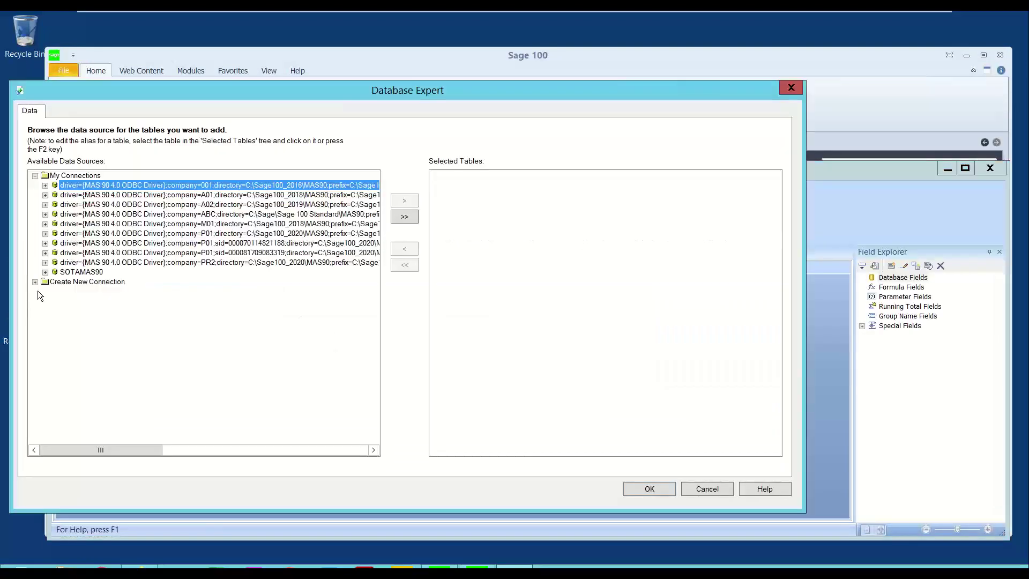
{"action": "left_click", "coordinate": [79, 272]}
{"action": "left_click", "coordinate": [45, 272]}
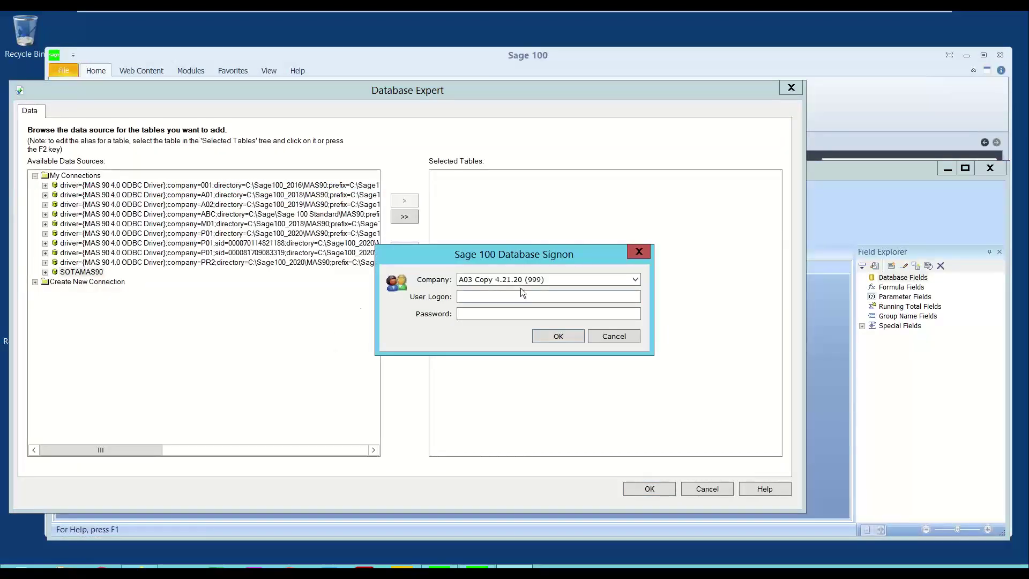
{"action": "left_click", "coordinate": [553, 279]}
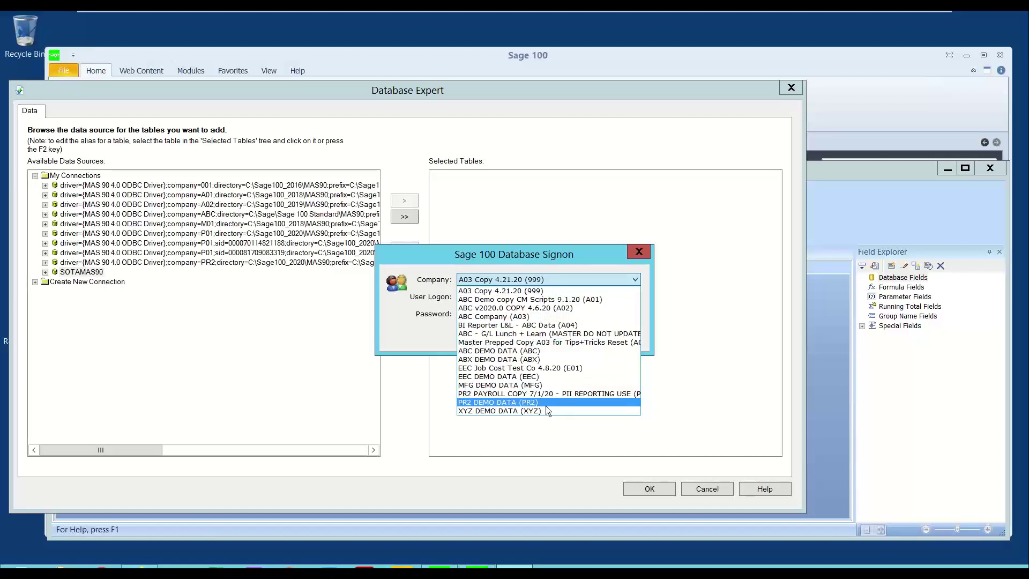
{"action": "left_click", "coordinate": [556, 393]}
{"action": "left_click", "coordinate": [466, 297]}
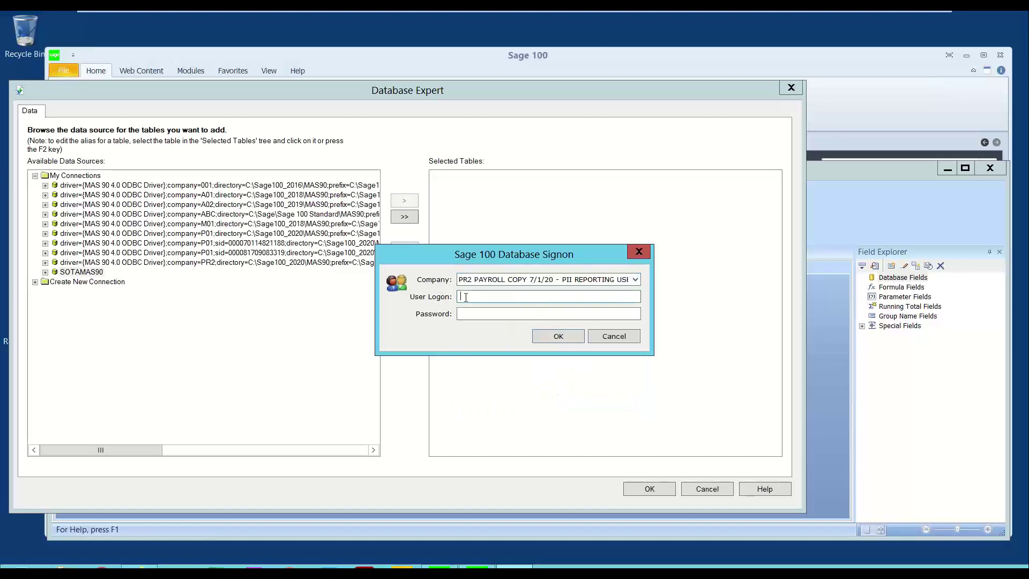
{"action": "left_click", "coordinate": [559, 336]}
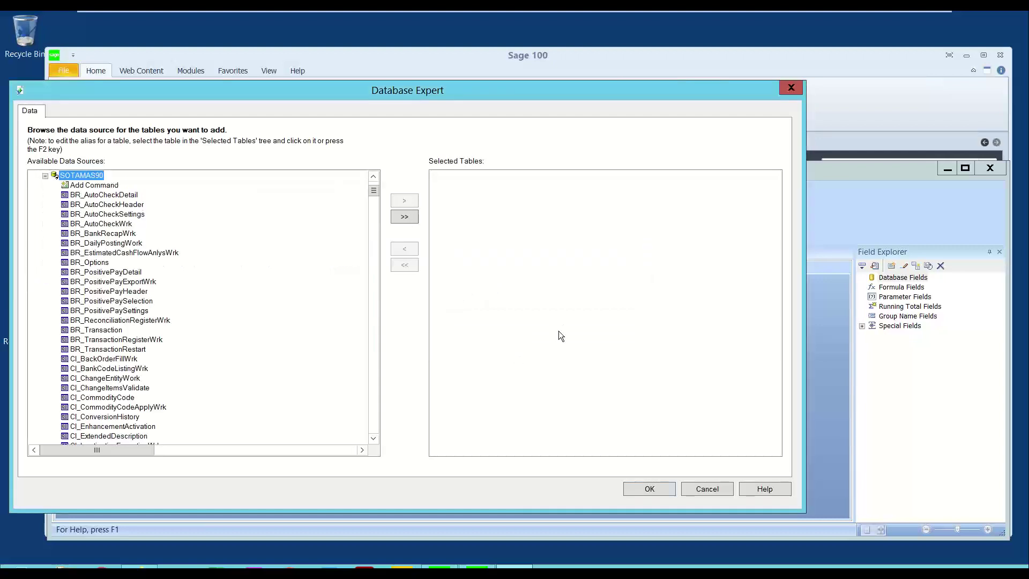
- Add the PR_EmployeePIIWrk table from SOTAMAS90 as the report's only selected table
{"action": "left_click", "coordinate": [94, 331]}
{"action": "key", "text": "p"}
{"action": "key", "text": "r"}
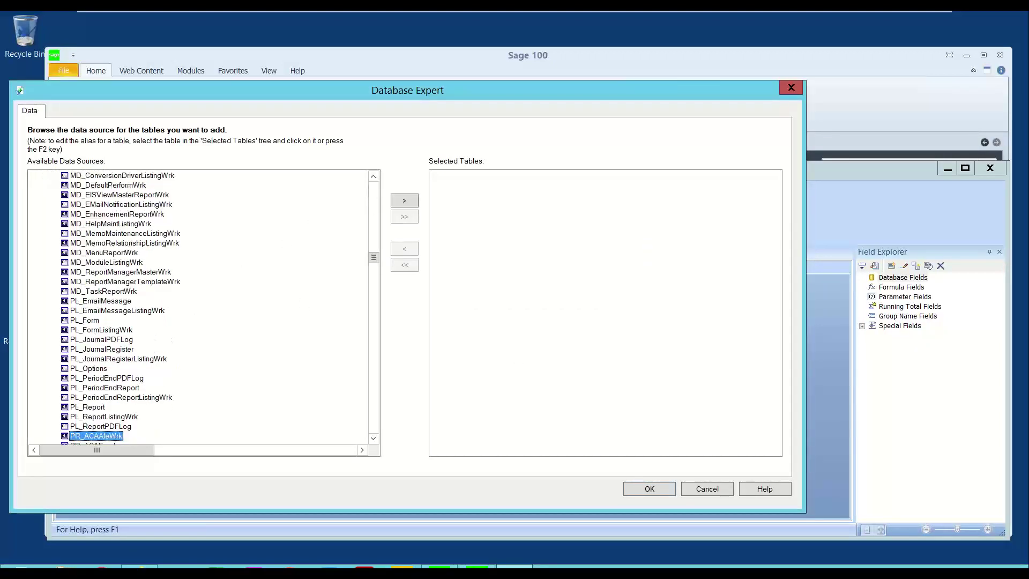
{"action": "scroll", "coordinate": [159, 382], "scroll_direction": "down", "scroll_amount": 15}
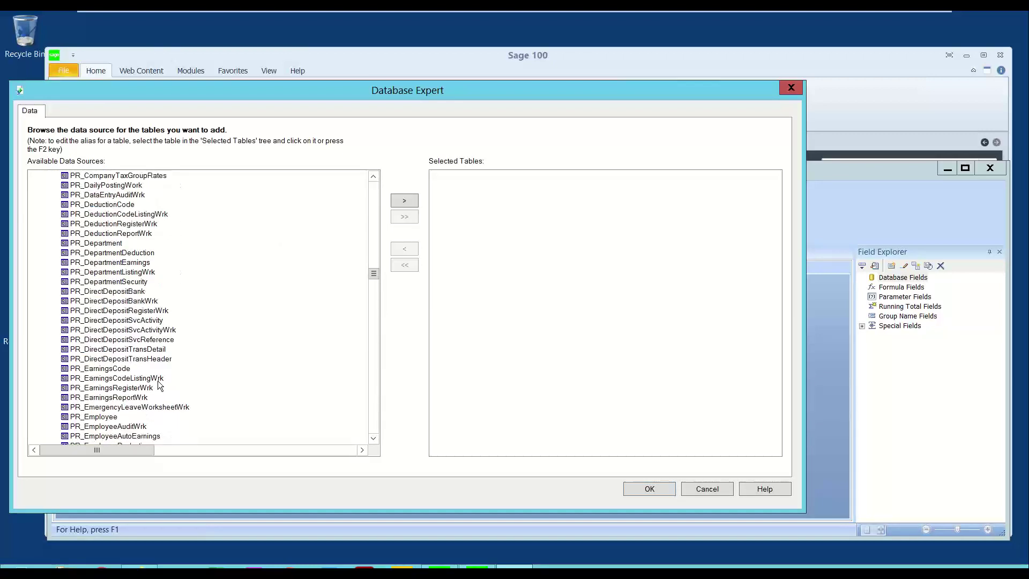
{"action": "scroll", "coordinate": [155, 382], "scroll_direction": "down", "scroll_amount": 5}
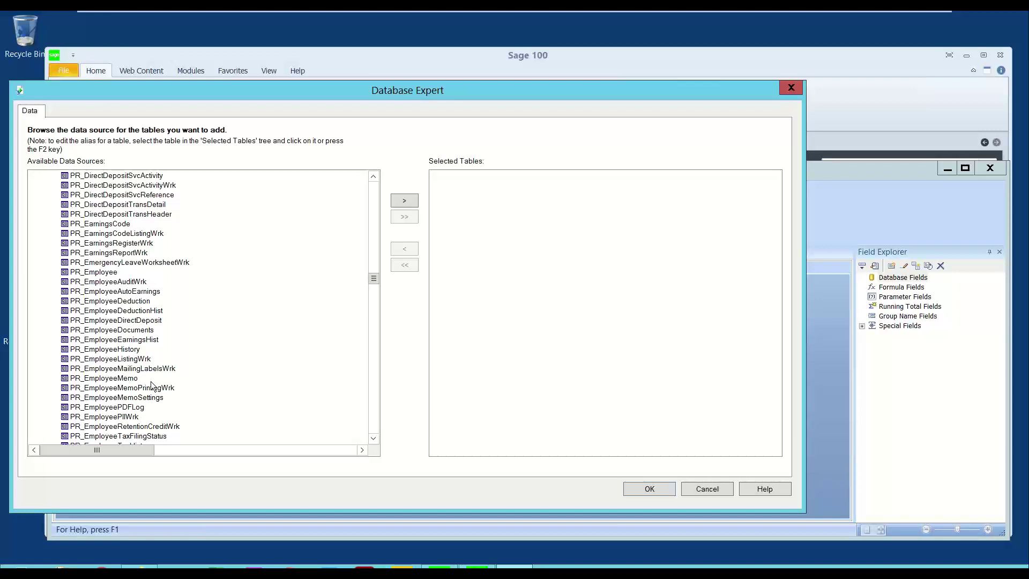
{"action": "scroll", "coordinate": [150, 381], "scroll_direction": "down", "scroll_amount": 3}
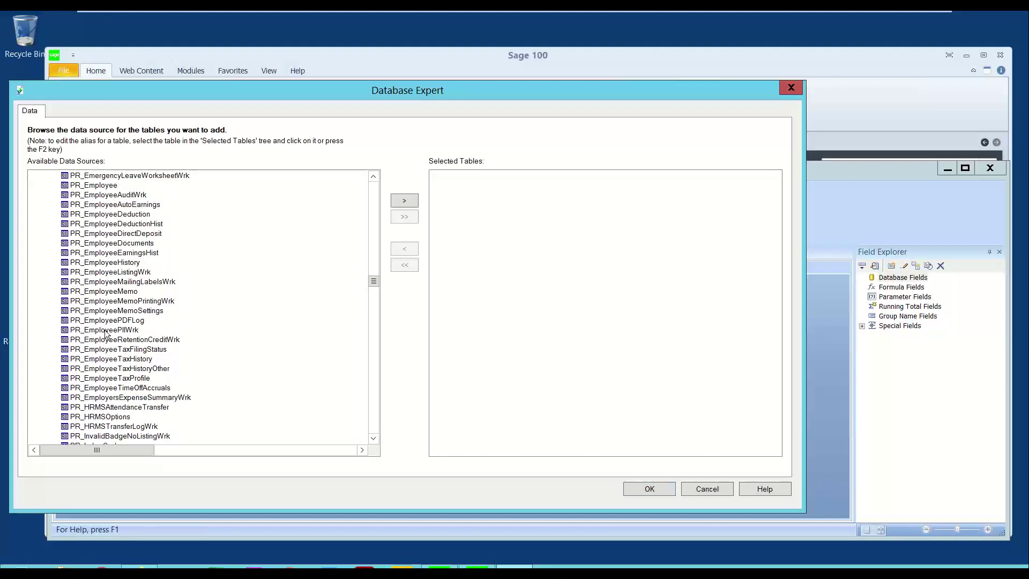
{"action": "left_click", "coordinate": [105, 330]}
{"action": "left_click", "coordinate": [404, 202]}
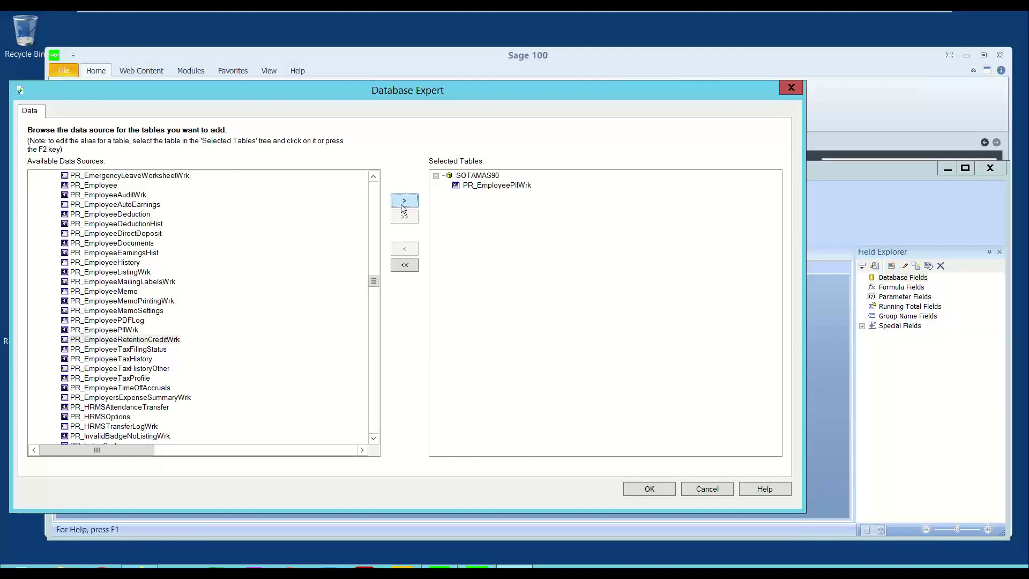
{"action": "left_click", "coordinate": [650, 490]}
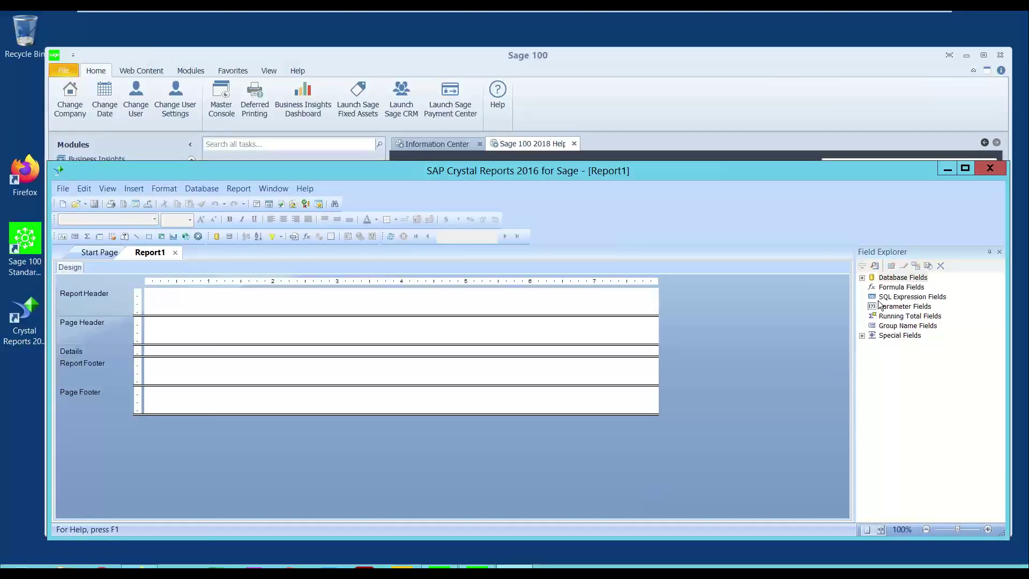
- Place BirthDate, DepartmentNo, EmployeeNo, LastName and FirstName from PR_EmployeePIIWrk in the Details section, preview the report, and return to the design
{"action": "left_click", "coordinate": [862, 277]}
{"action": "left_click", "coordinate": [872, 287]}
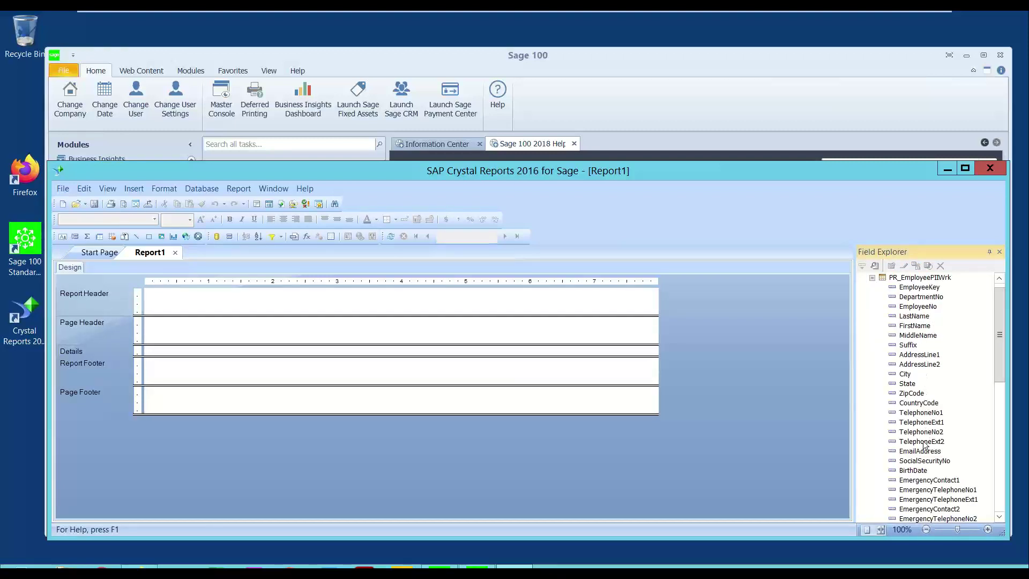
{"action": "left_click", "coordinate": [912, 471]}
{"action": "left_click_drag", "start_coordinate": [913, 474], "coordinate": [151, 350]}
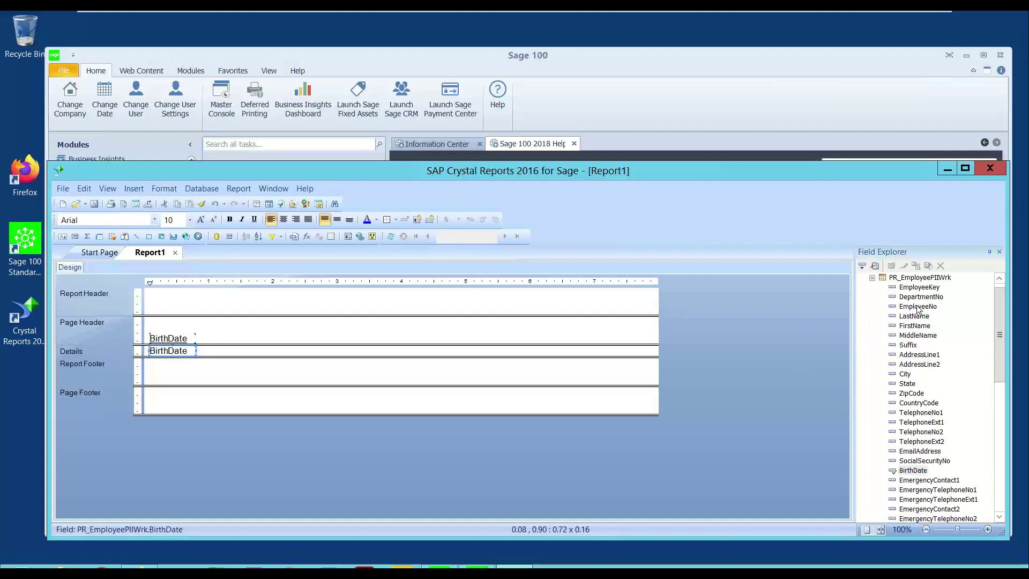
{"action": "left_click_drag", "start_coordinate": [918, 298], "coordinate": [206, 349]}
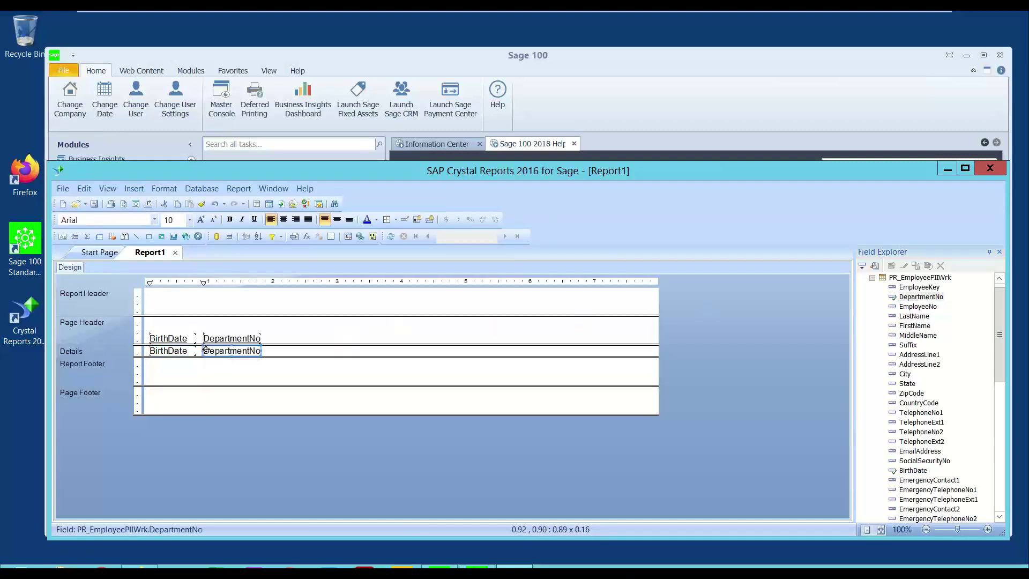
{"action": "left_click", "coordinate": [913, 307]}
{"action": "left_click_drag", "start_coordinate": [913, 310], "coordinate": [271, 349]}
{"action": "left_click_drag", "start_coordinate": [913, 316], "coordinate": [333, 349]}
{"action": "left_click_drag", "start_coordinate": [910, 326], "coordinate": [465, 349]}
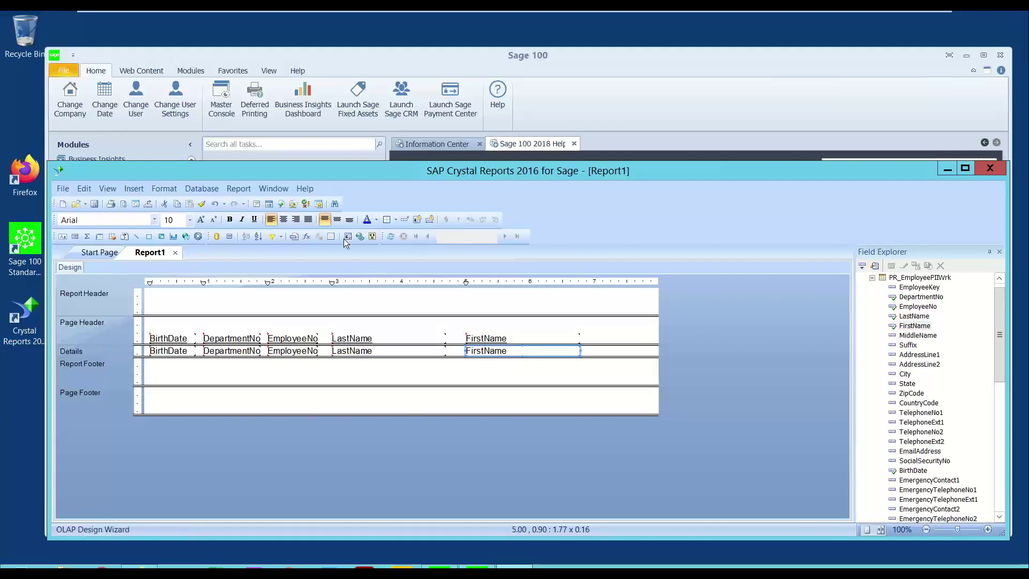
{"action": "left_click", "coordinate": [392, 237]}
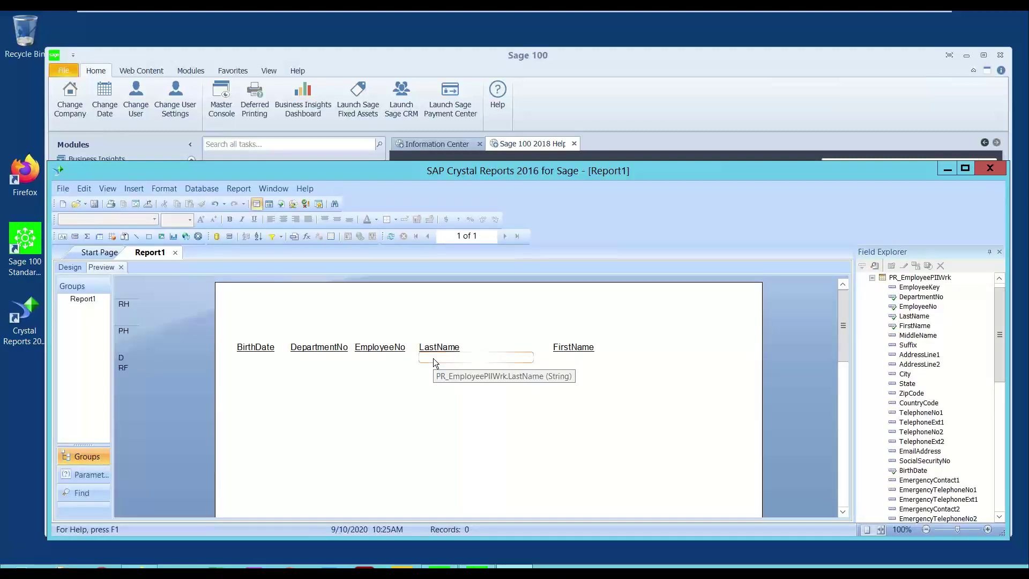
{"action": "left_click", "coordinate": [72, 267]}
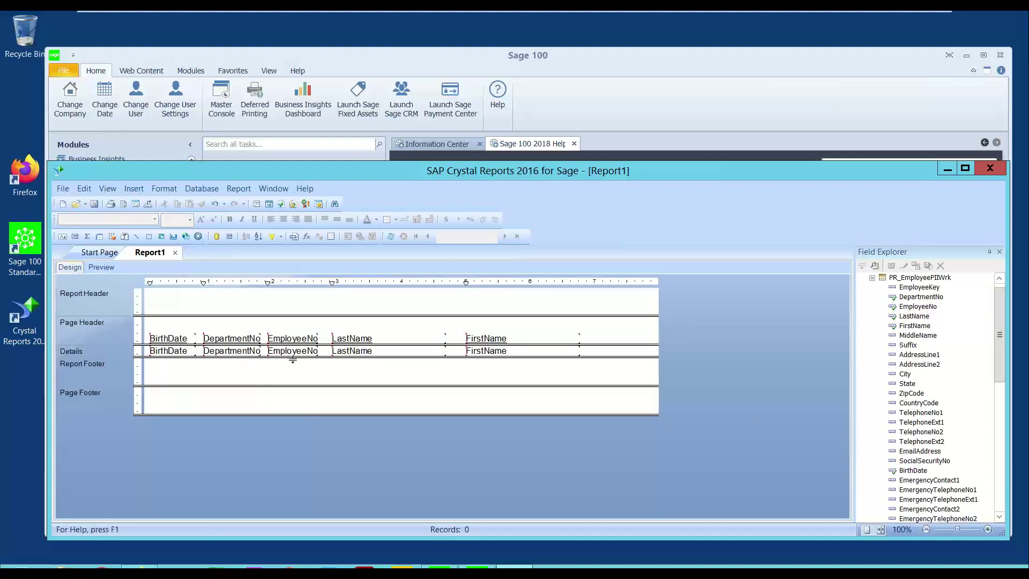
- Save the report as Bday2_custom.RPT in the Reports folder and close Crystal Reports
{"action": "left_click", "coordinate": [63, 188]}
{"action": "left_click", "coordinate": [91, 269]}
{"action": "left_click", "coordinate": [63, 188]}
{"action": "left_click", "coordinate": [91, 269]}
{"action": "left_click", "coordinate": [64, 190]}
{"action": "left_click", "coordinate": [91, 257]}
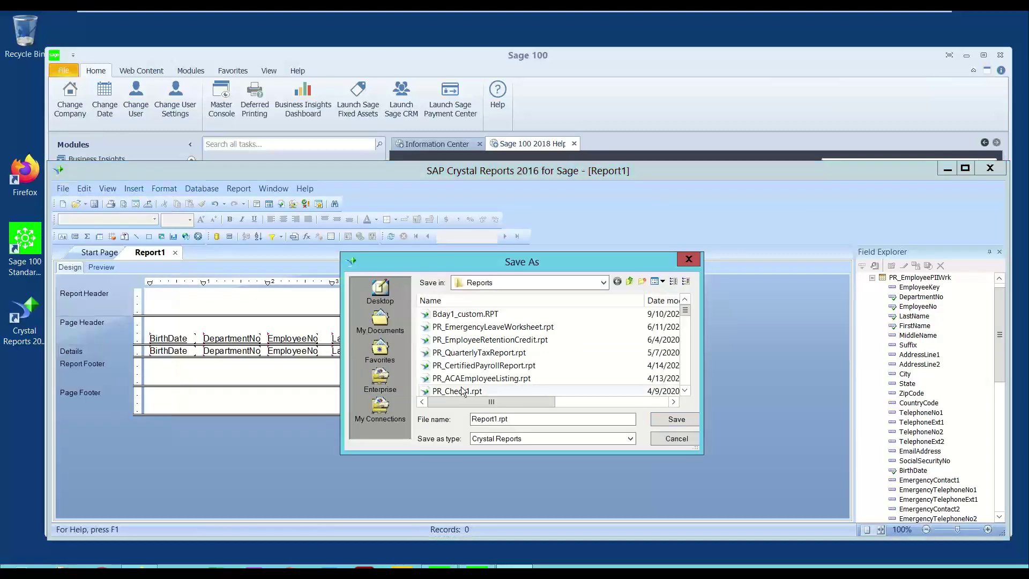
{"action": "left_click", "coordinate": [476, 314]}
{"action": "left_click", "coordinate": [495, 422]}
{"action": "key", "text": "BackSpace"}
{"action": "type", "text": "23_custom.RPT"}
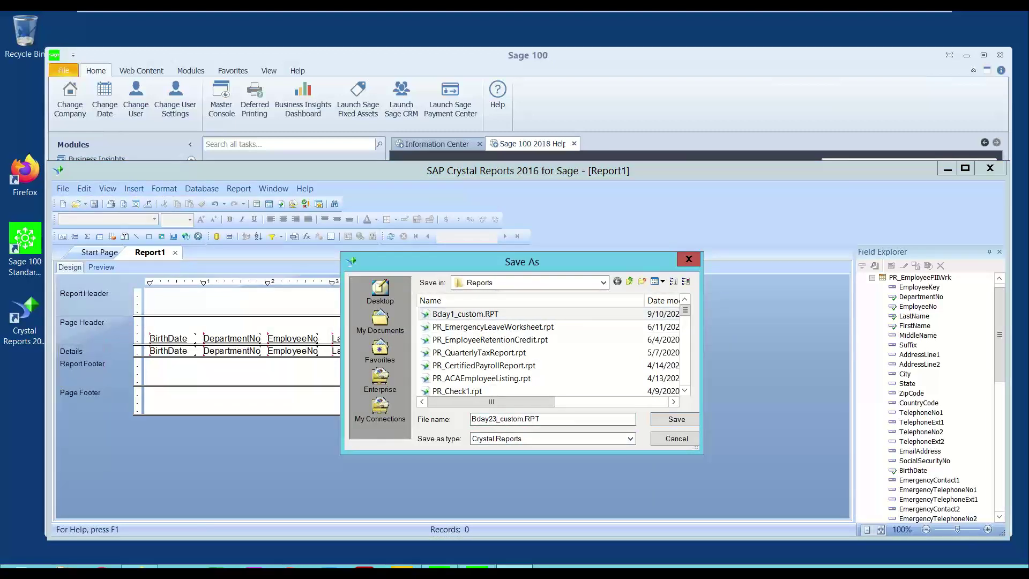
{"action": "key", "text": "BackSpace"}
{"action": "left_click", "coordinate": [676, 420]}
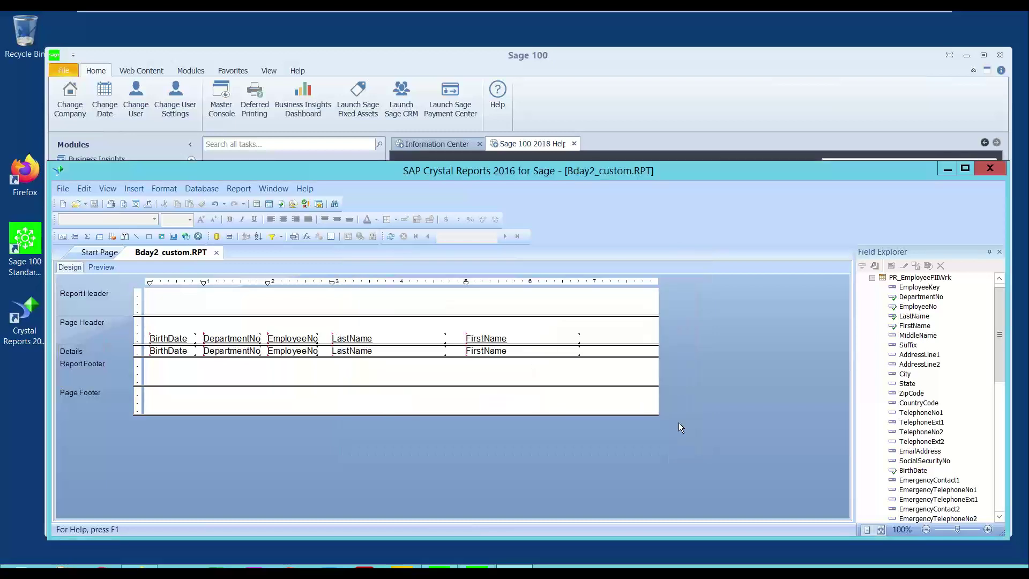
{"action": "left_click", "coordinate": [989, 169]}
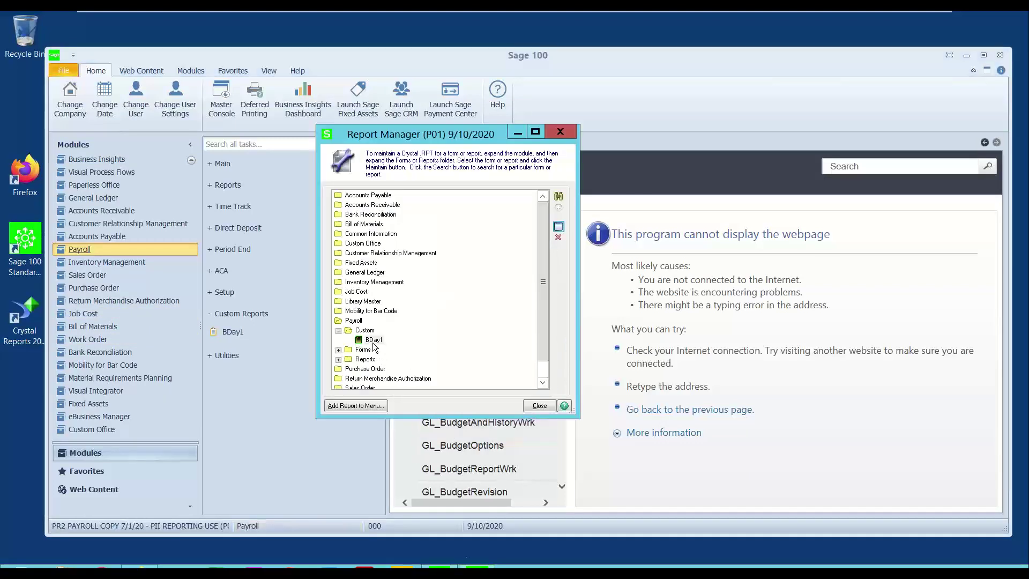
- In Sage 100's Report Manager, add Bday2_custom.RPT to the Payroll module with the report name BDay 2
{"action": "left_click", "coordinate": [365, 407]}
{"action": "left_click", "coordinate": [602, 381]}
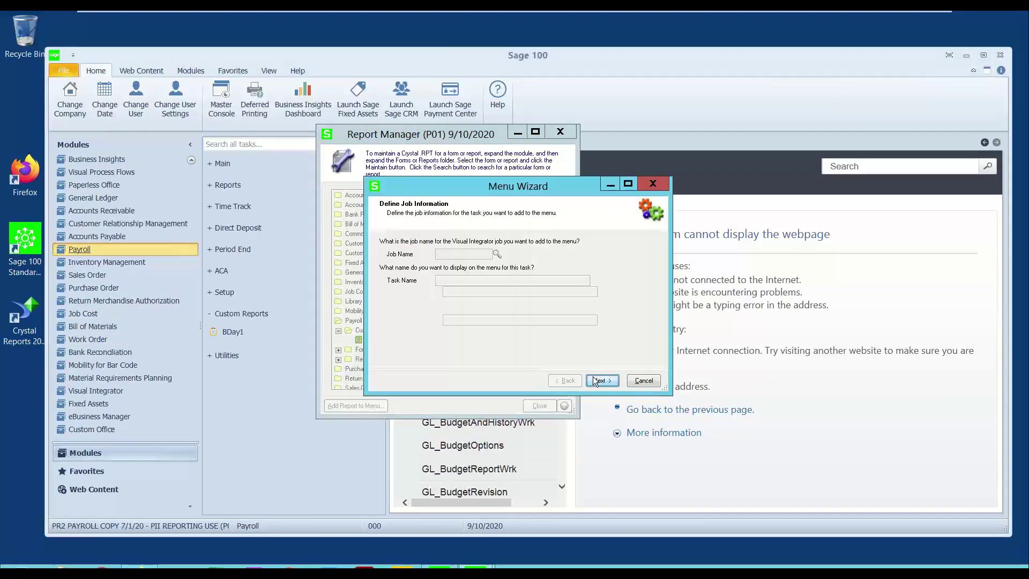
{"action": "left_click", "coordinate": [552, 255]}
{"action": "left_click", "coordinate": [591, 311]}
{"action": "left_click", "coordinate": [593, 311]}
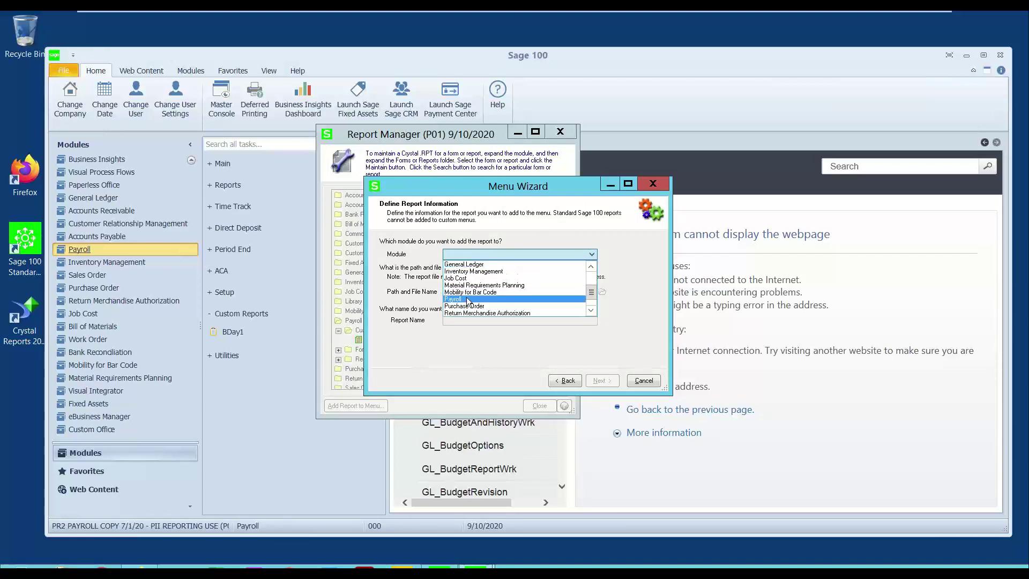
{"action": "left_click", "coordinate": [467, 305]}
{"action": "left_click", "coordinate": [603, 292]}
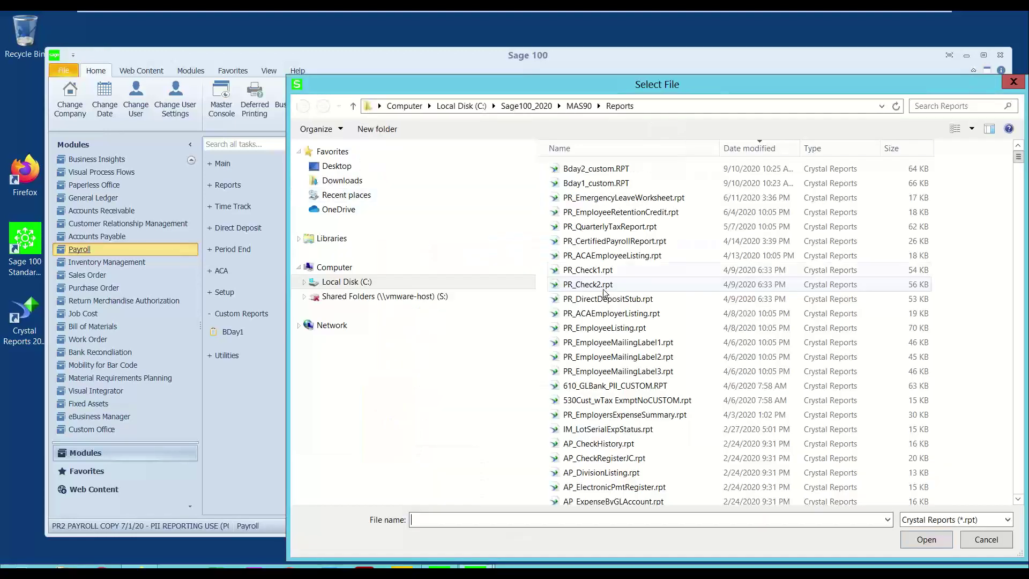
{"action": "left_click", "coordinate": [599, 184]}
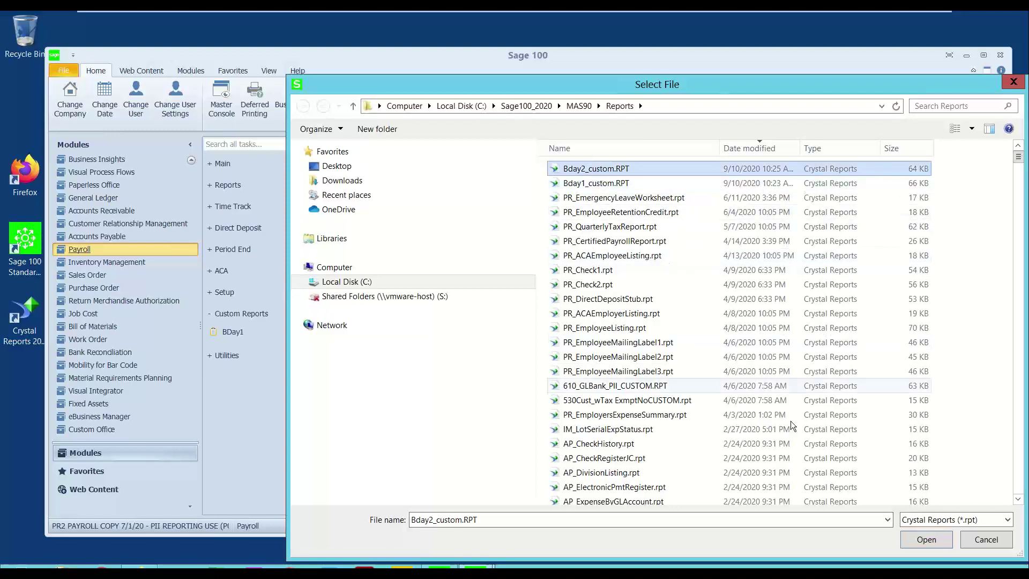
{"action": "left_click", "coordinate": [921, 539]}
{"action": "type", "text": "BDay 2"}
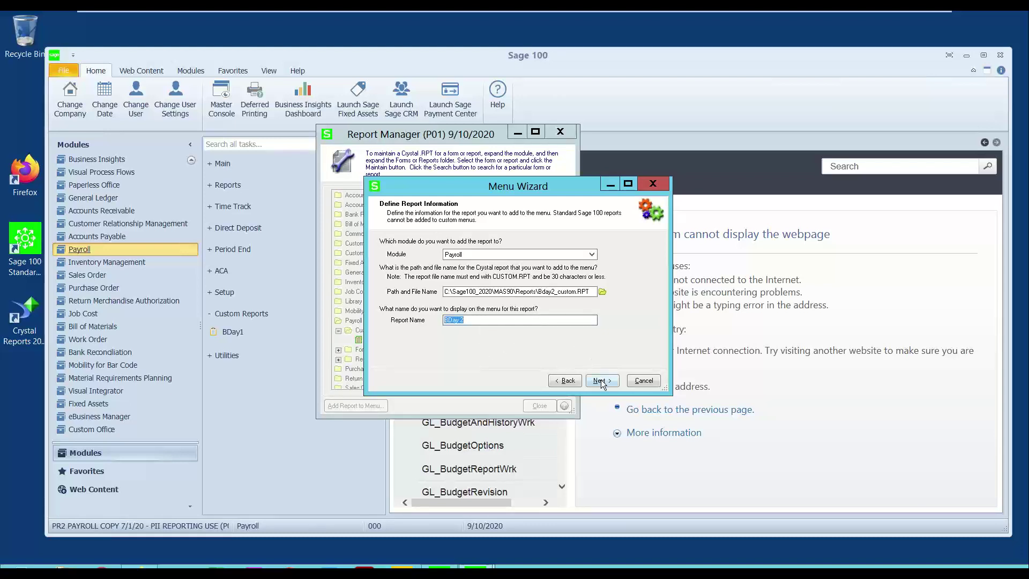
{"action": "left_click", "coordinate": [600, 381]}
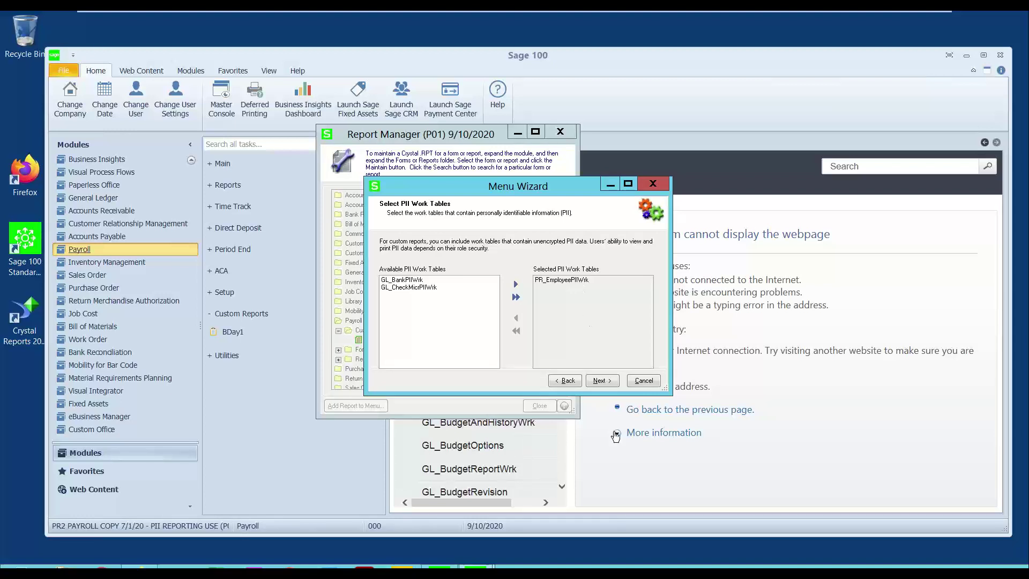
- Keep PR_EmployeePIIWrk as the selected PII work table, grant the ADMIN role access, and finish the Menu Wizard
{"action": "left_click", "coordinate": [598, 380]}
{"action": "left_click", "coordinate": [390, 288]}
{"action": "left_click", "coordinate": [516, 285]}
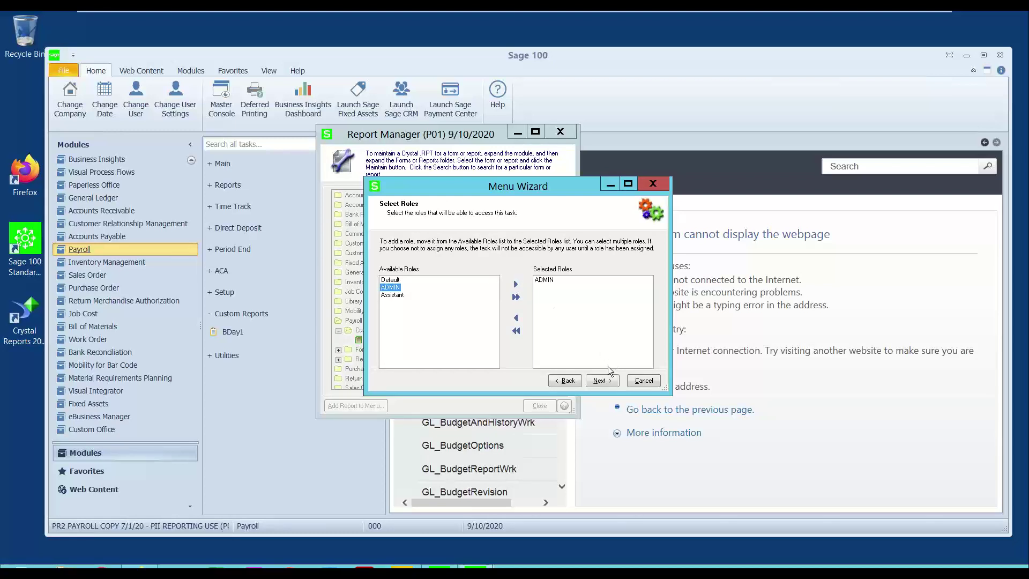
{"action": "left_click", "coordinate": [600, 380]}
{"action": "left_click", "coordinate": [601, 382]}
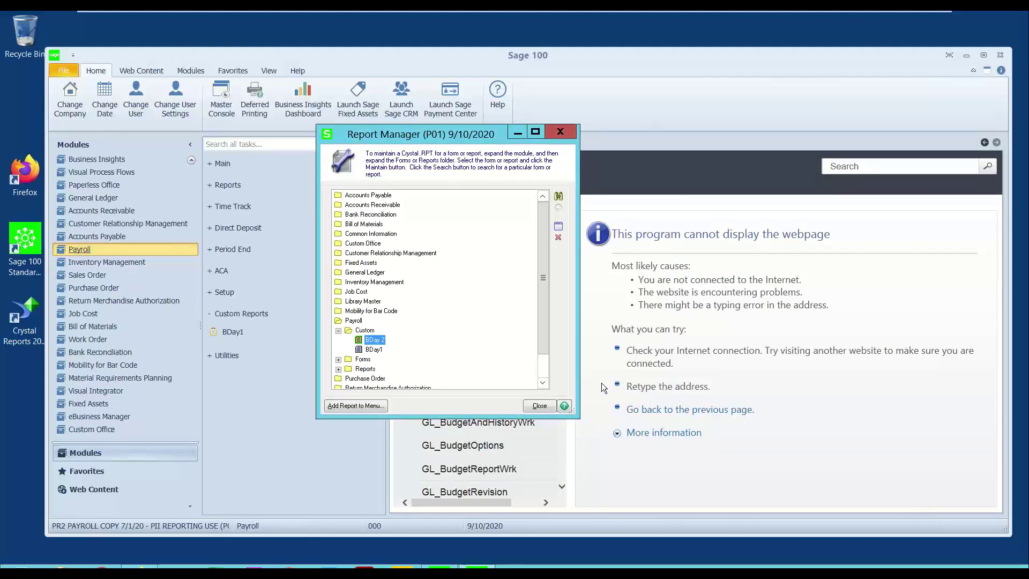
- Close Report Manager, reload the Payroll module's task list by switching modules, and expand its Custom Reports section
{"action": "left_click", "coordinate": [237, 318]}
{"action": "left_click", "coordinate": [237, 318]}
{"action": "left_click", "coordinate": [238, 318]}
{"action": "left_click", "coordinate": [98, 224]}
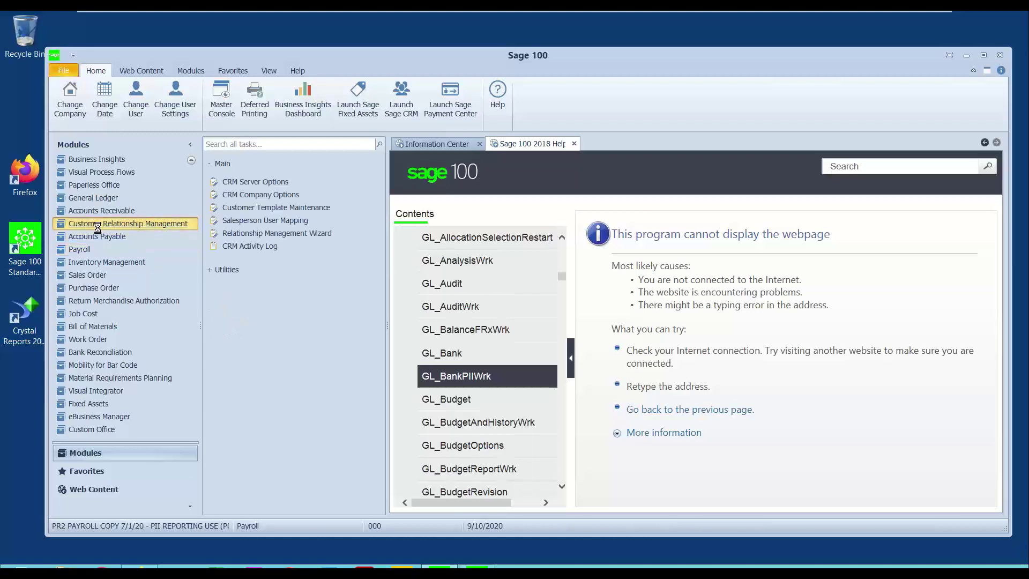
{"action": "left_click", "coordinate": [213, 132]}
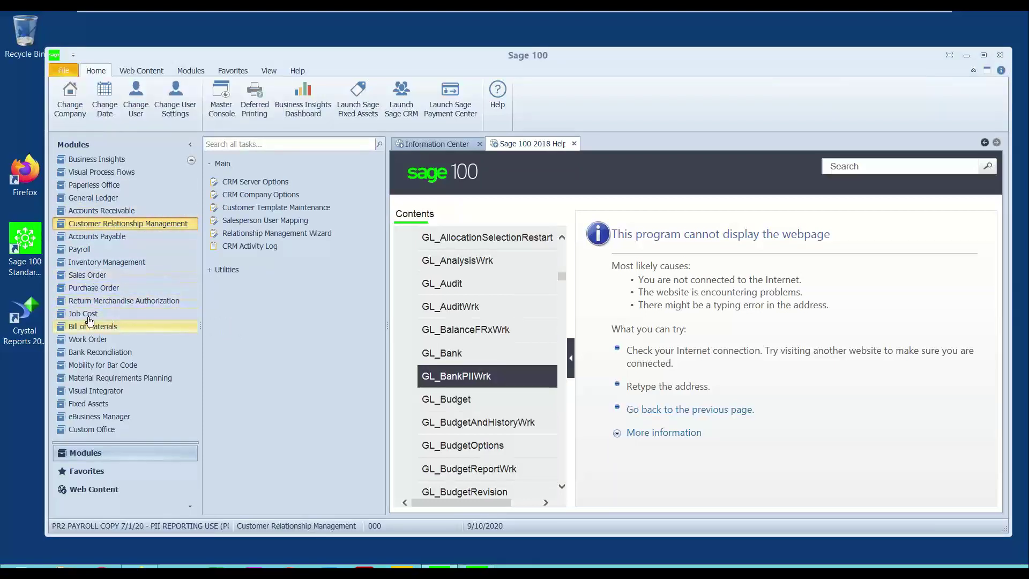
{"action": "left_click", "coordinate": [90, 250]}
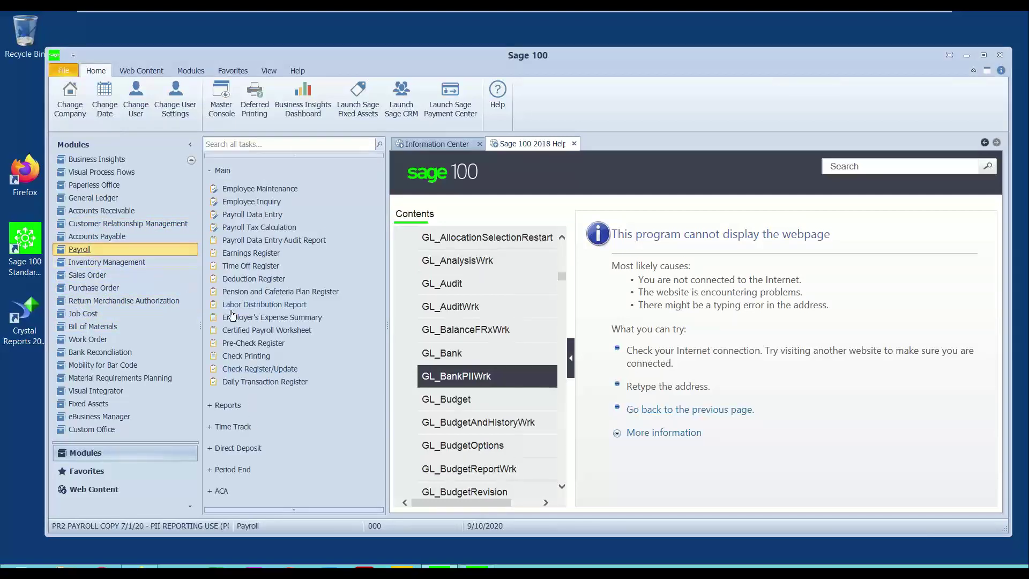
{"action": "left_click", "coordinate": [222, 170]}
{"action": "left_click", "coordinate": [230, 315]}
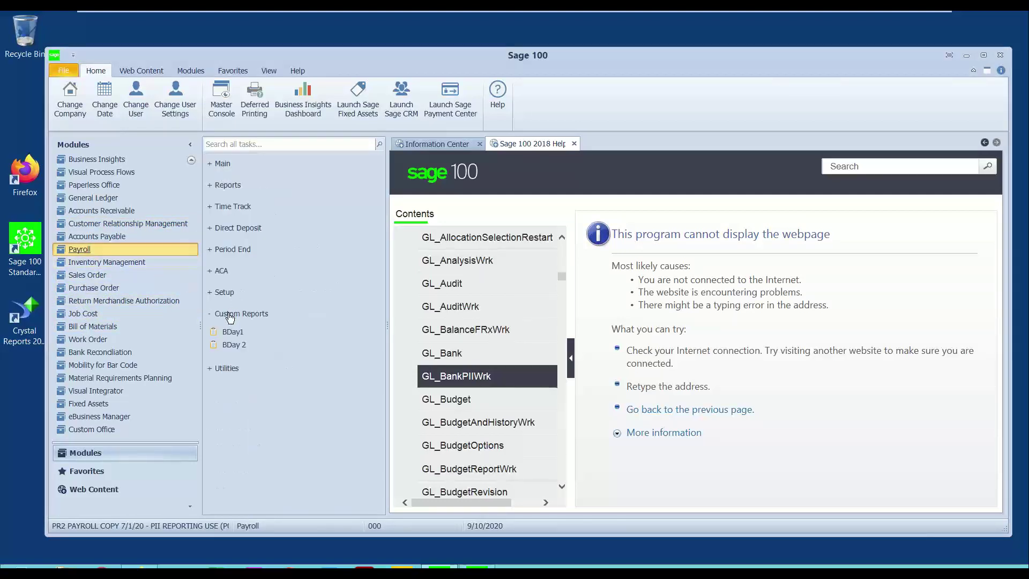
- Preview the BDay 2 custom report, accepting its conversion to the latest Sage 100 version, view it full screen, and close the preview
{"action": "left_click", "coordinate": [234, 345]}
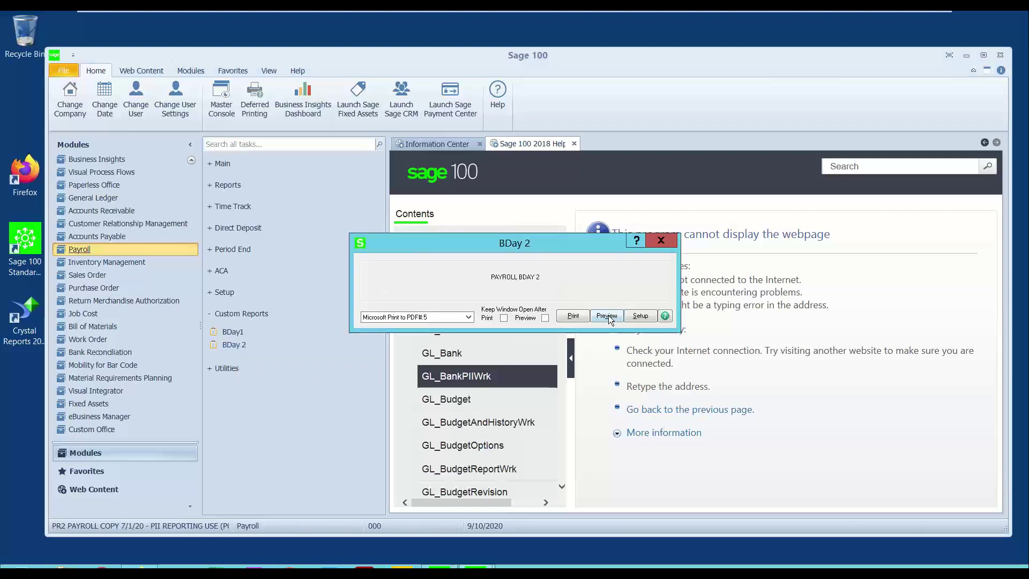
{"action": "left_click", "coordinate": [607, 317]}
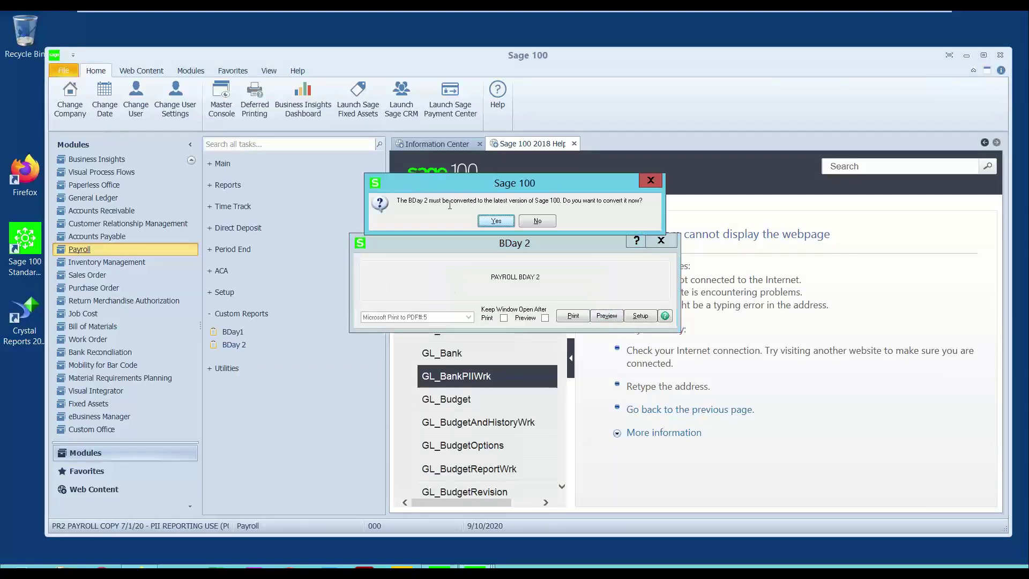
{"action": "left_click", "coordinate": [490, 221]}
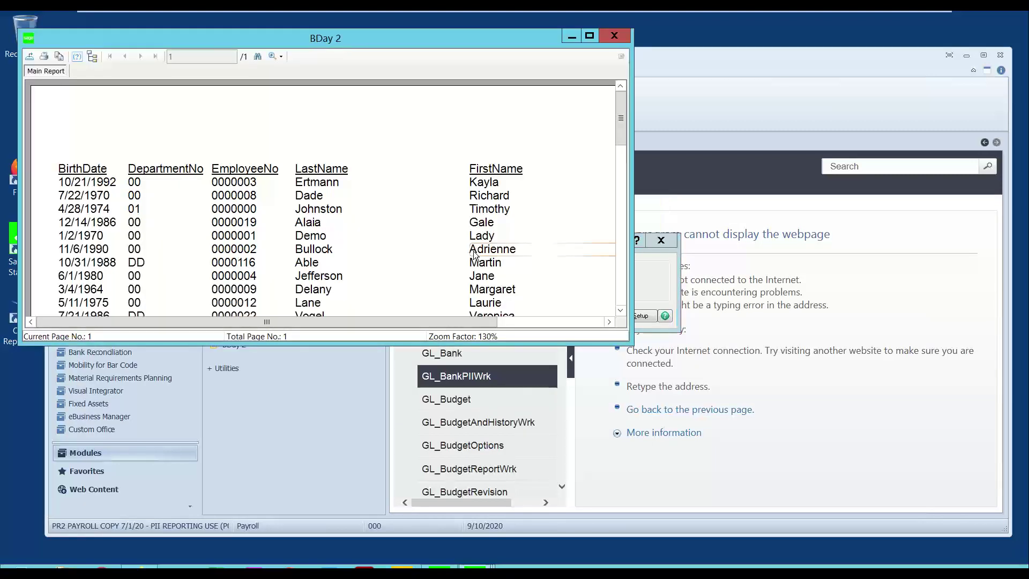
{"action": "left_click", "coordinate": [589, 36]}
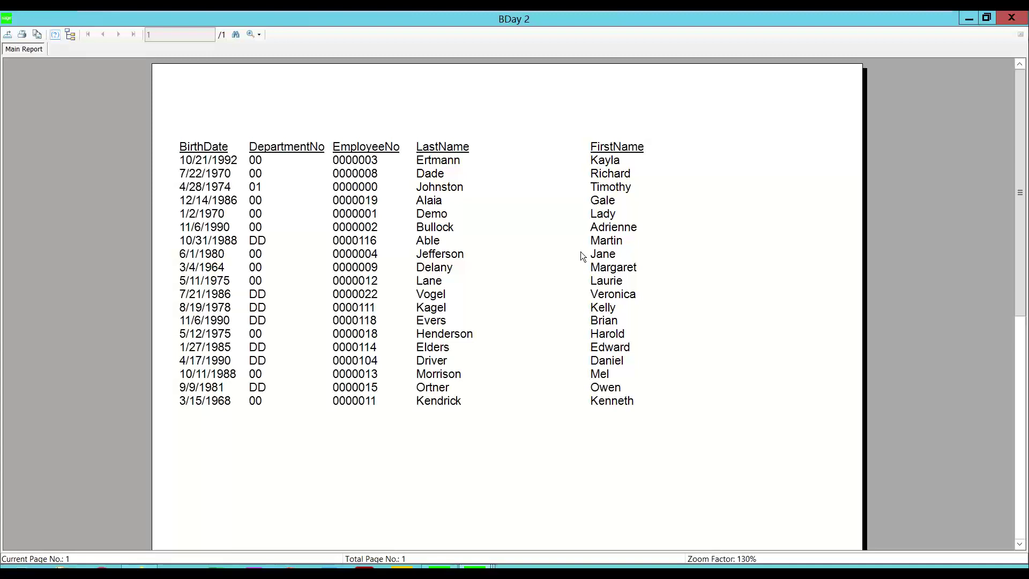
{"action": "left_click", "coordinate": [986, 17]}
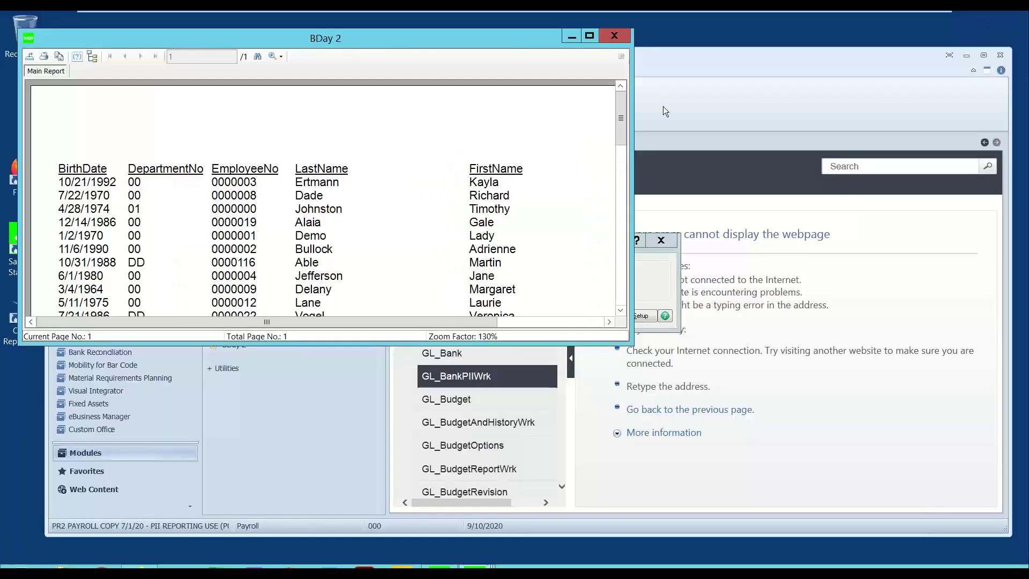
{"action": "left_click", "coordinate": [614, 34]}
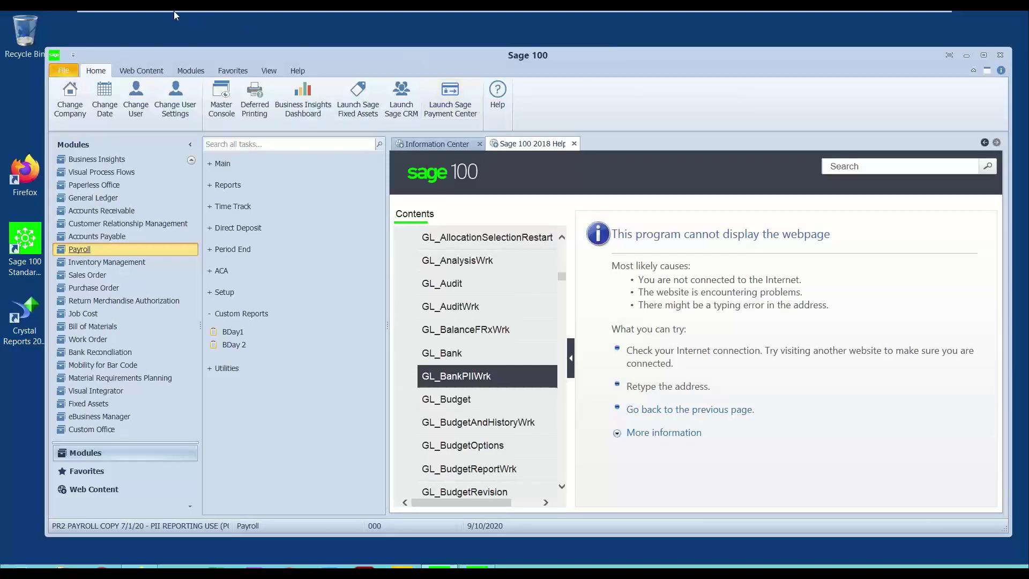
- Switch to the other desktop with the Payroll Demo (PR2) company, open Crystal Reports and start a blank report
{"action": "mouse_move", "coordinate": [176, 14]}
{"action": "left_click", "coordinate": [294, 20]}
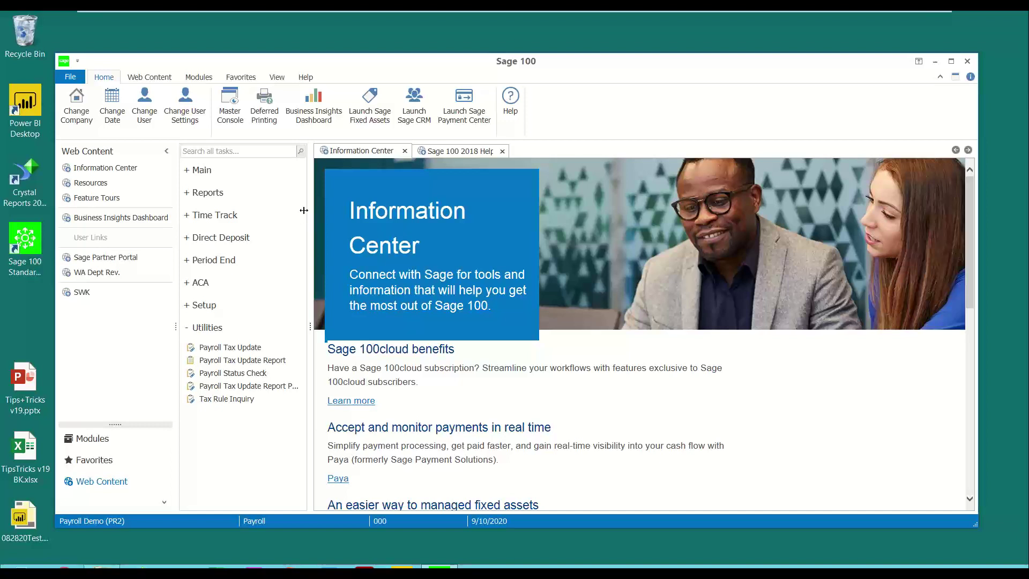
{"action": "double_click", "coordinate": [19, 174]}
{"action": "mouse_move", "coordinate": [439, 567]}
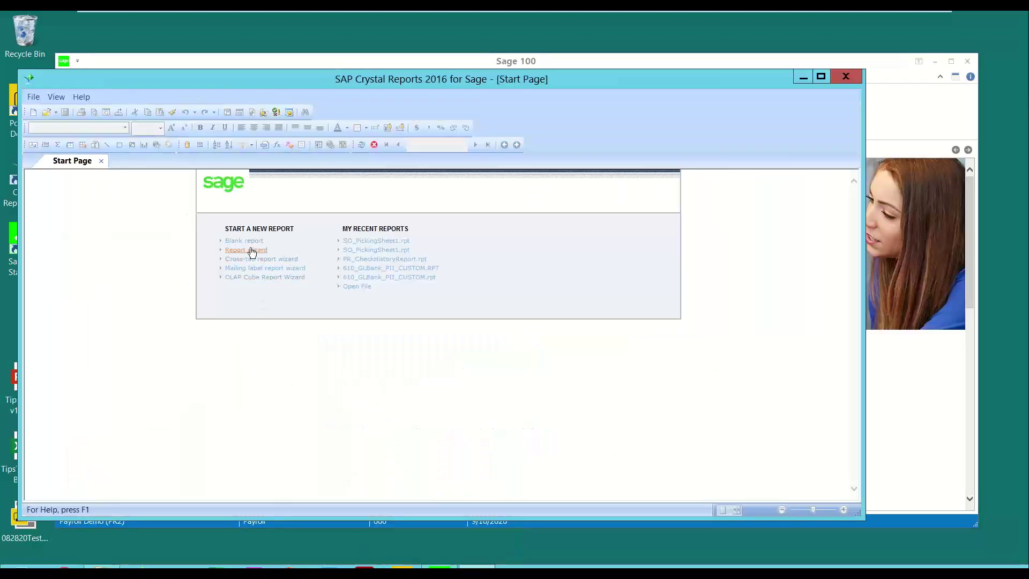
{"action": "left_click", "coordinate": [252, 242]}
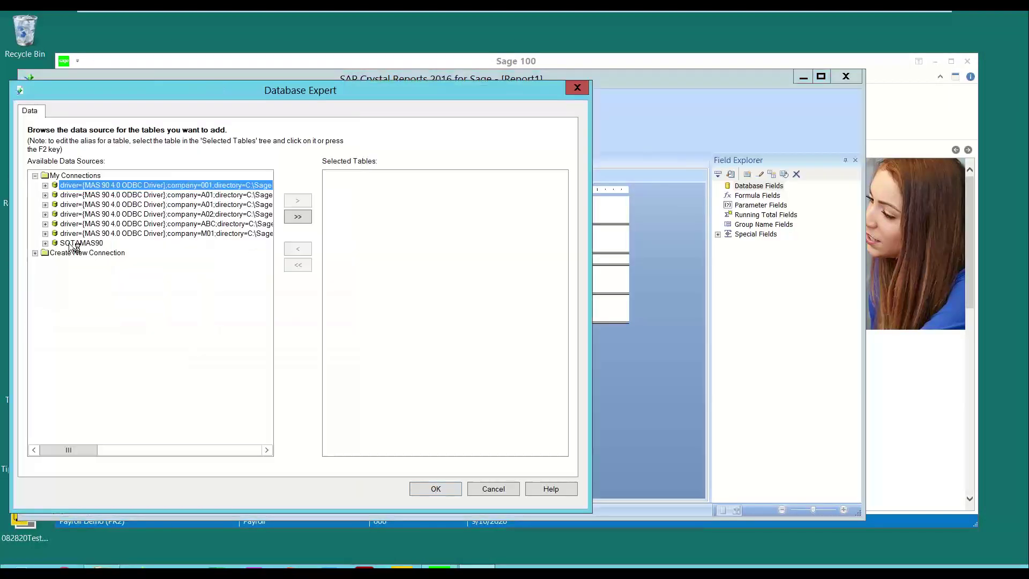
- Connect to the SOTAMAS90 data source, choosing company Payroll Demo (PR2) and entering the user logon
{"action": "left_click", "coordinate": [73, 244]}
{"action": "left_click", "coordinate": [45, 243]}
{"action": "left_click", "coordinate": [514, 284]}
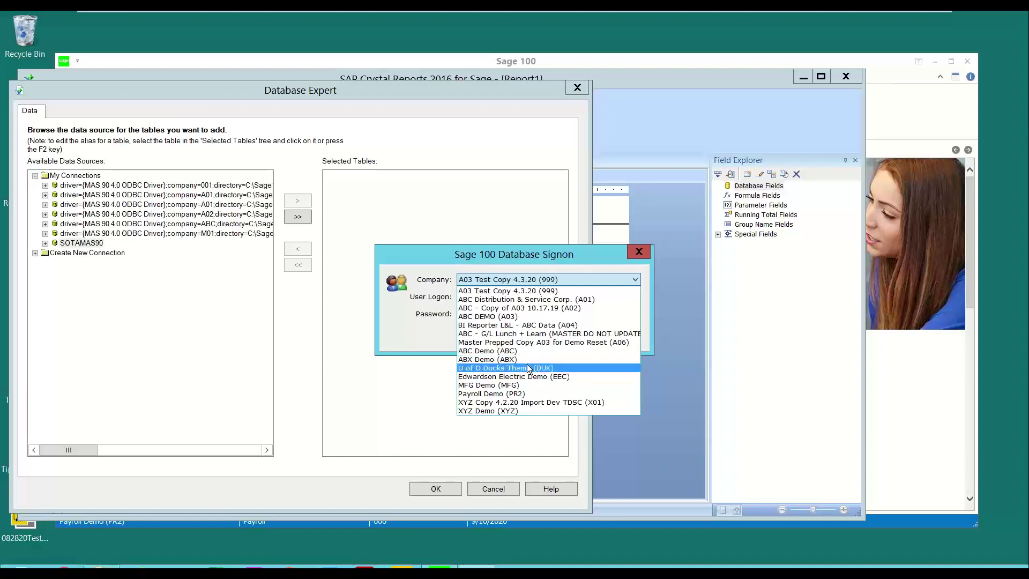
{"action": "left_click", "coordinate": [491, 393]}
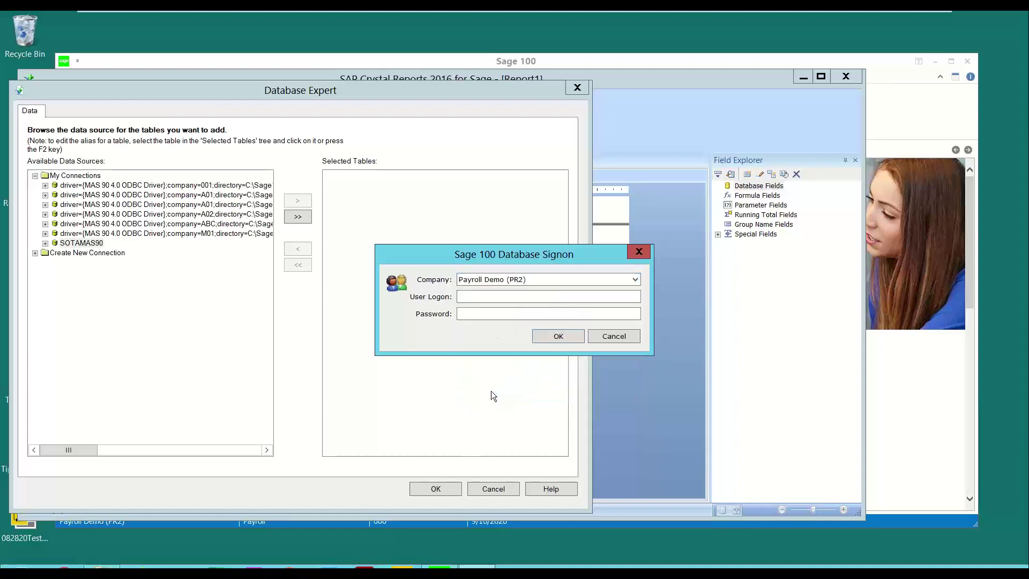
{"action": "left_click", "coordinate": [468, 296]}
{"action": "type", "text": "000"}
{"action": "left_click", "coordinate": [558, 336]}
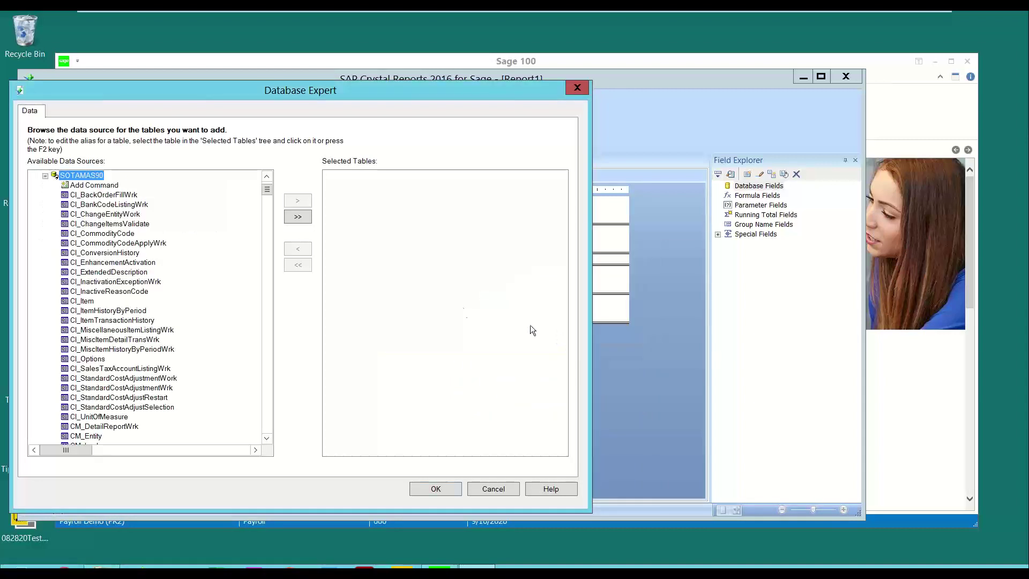
- Find the PR_EmployeePIIWrk table under SOTAMAS90, add it to the report's selected tables, and confirm the selection
{"action": "left_click", "coordinate": [114, 311]}
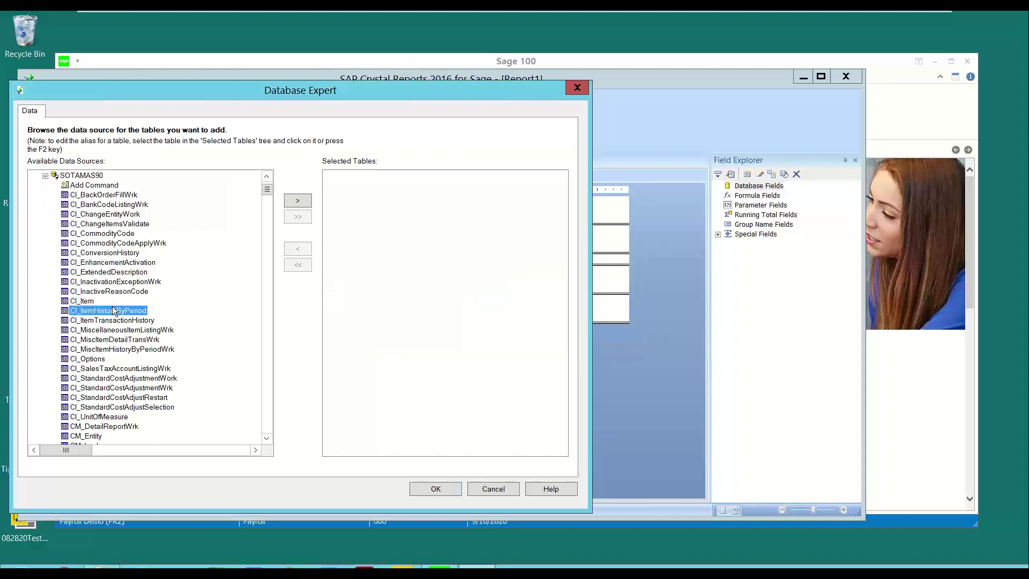
{"action": "scroll", "coordinate": [114, 311], "scroll_direction": "down", "scroll_amount": 5}
{"action": "type", "text": "pr"}
{"action": "scroll", "coordinate": [98, 410], "scroll_direction": "down", "scroll_amount": 7}
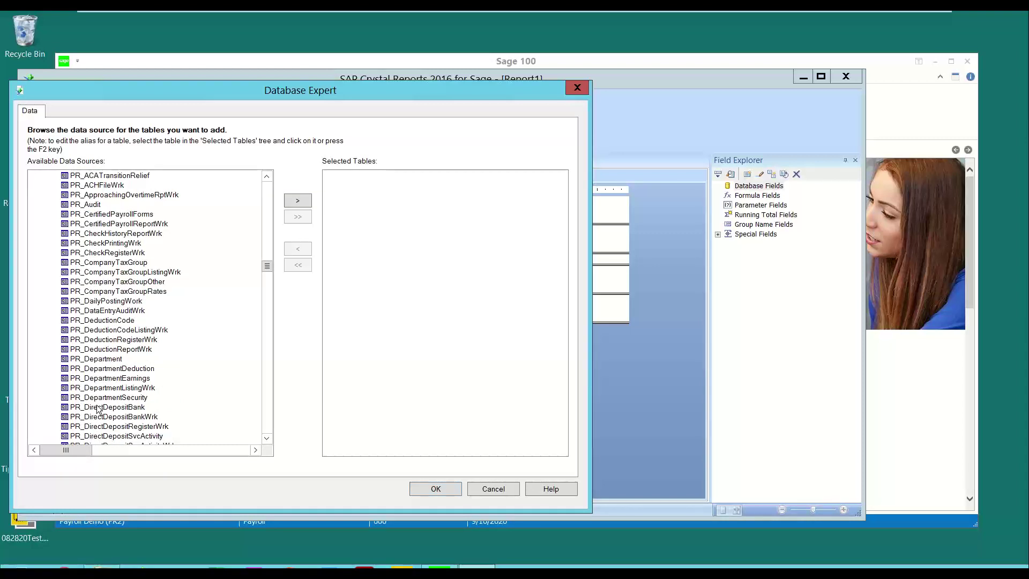
{"action": "scroll", "coordinate": [99, 410], "scroll_direction": "down", "scroll_amount": 9}
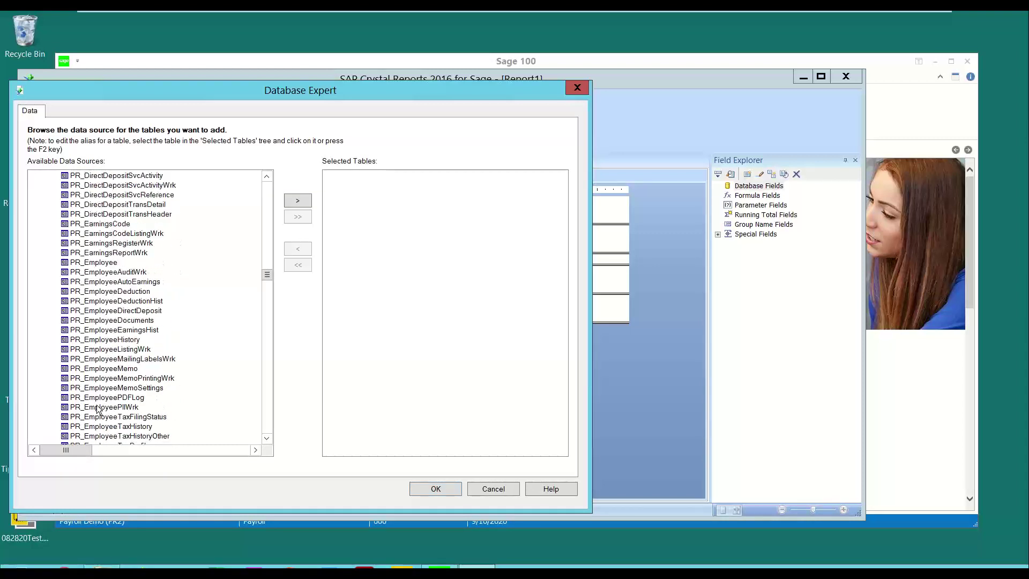
{"action": "left_click", "coordinate": [98, 408]}
{"action": "left_click", "coordinate": [304, 200]}
{"action": "left_click", "coordinate": [423, 490]}
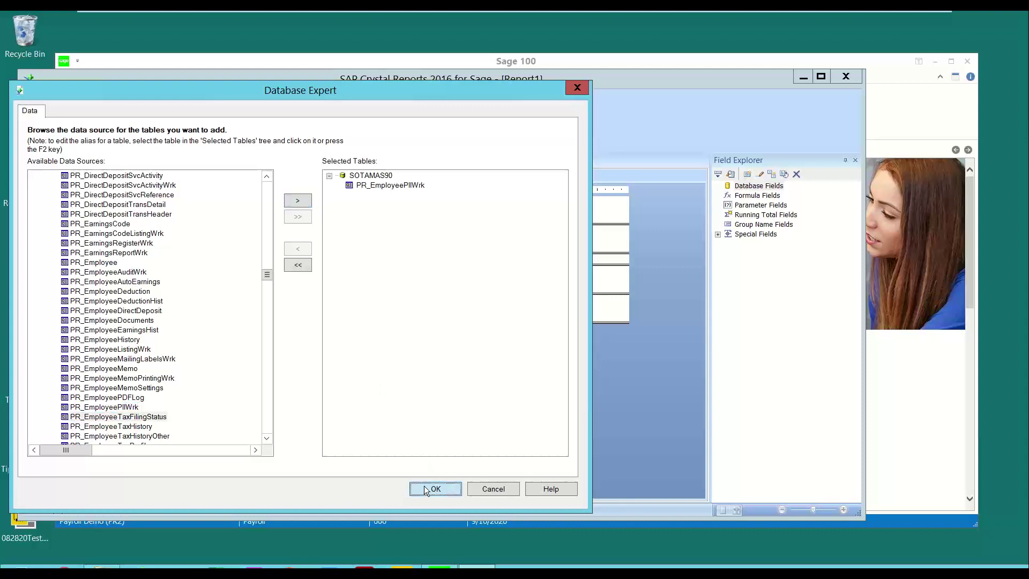
- Place BirthDate, DepartmentNo, EmployeeNo, LastName and FirstName from PR_EmployeePIIWrk side by side in the Details section
{"action": "left_click", "coordinate": [717, 186]}
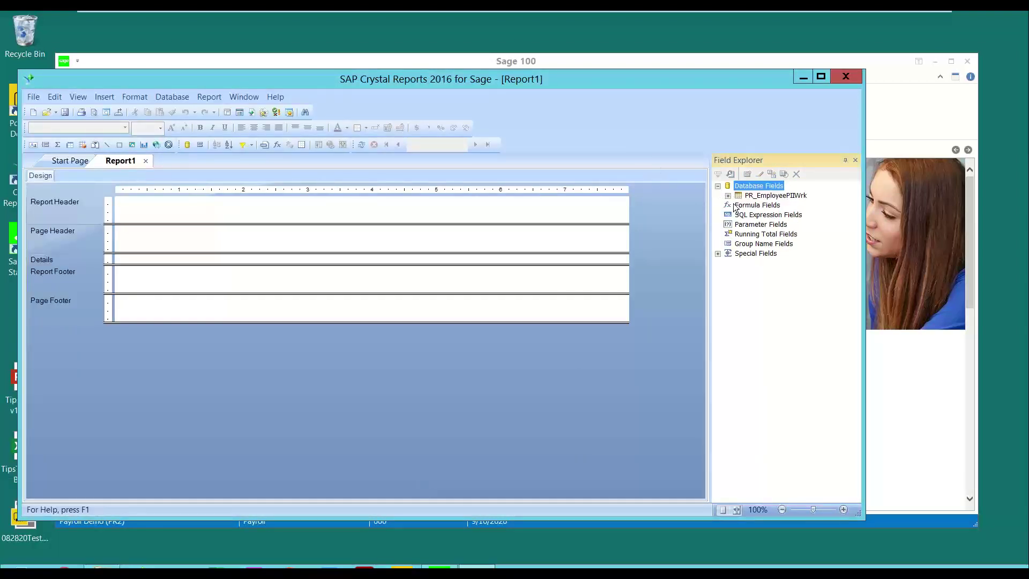
{"action": "left_click", "coordinate": [727, 196]}
{"action": "left_click_drag", "start_coordinate": [769, 378], "coordinate": [121, 258]}
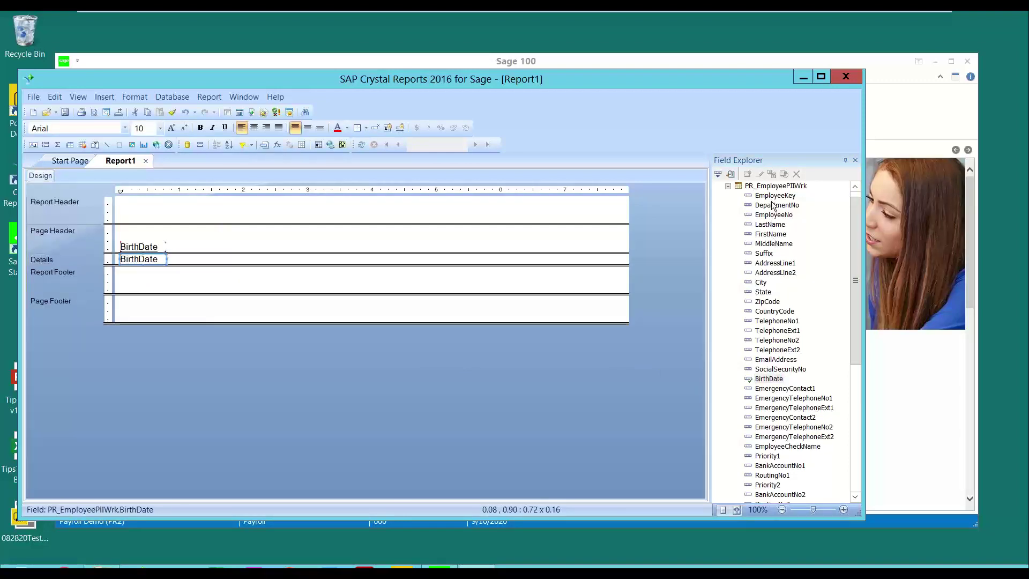
{"action": "left_click_drag", "start_coordinate": [774, 208], "coordinate": [177, 257]}
{"action": "left_click_drag", "start_coordinate": [771, 215], "coordinate": [245, 255]}
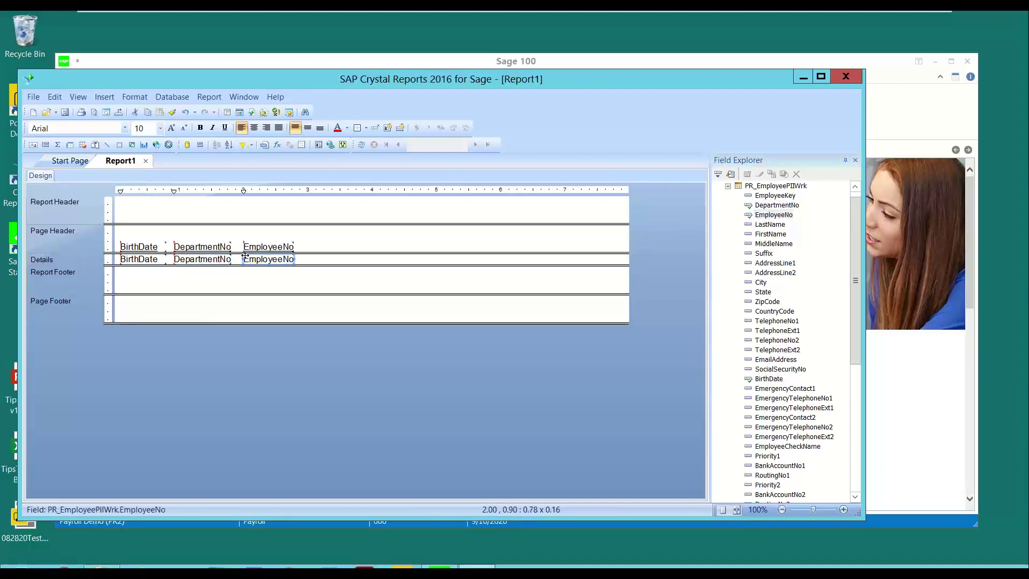
{"action": "left_click_drag", "start_coordinate": [766, 226], "coordinate": [304, 259]}
{"action": "left_click_drag", "start_coordinate": [769, 234], "coordinate": [431, 258]}
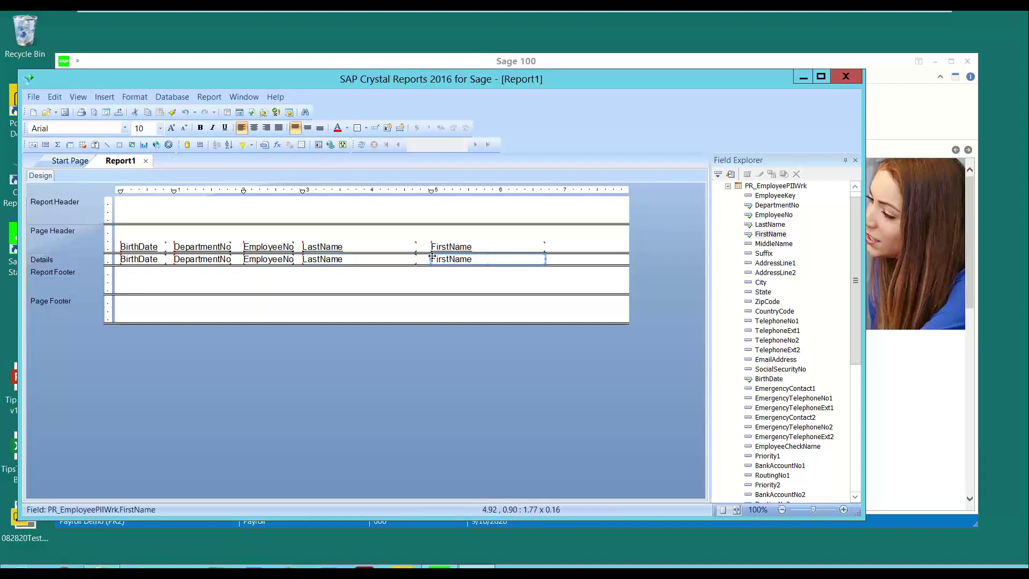
- Start saving the report under a new name and browse to the Reports folder inside MAS90
{"action": "left_click", "coordinate": [33, 97]}
{"action": "left_click", "coordinate": [48, 178]}
{"action": "left_click", "coordinate": [32, 100]}
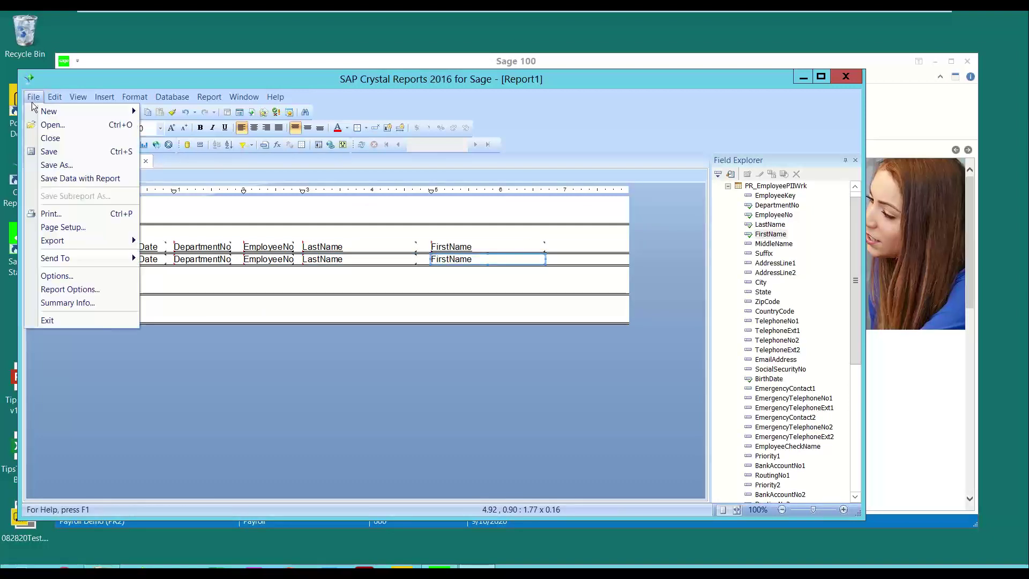
{"action": "left_click", "coordinate": [49, 165]}
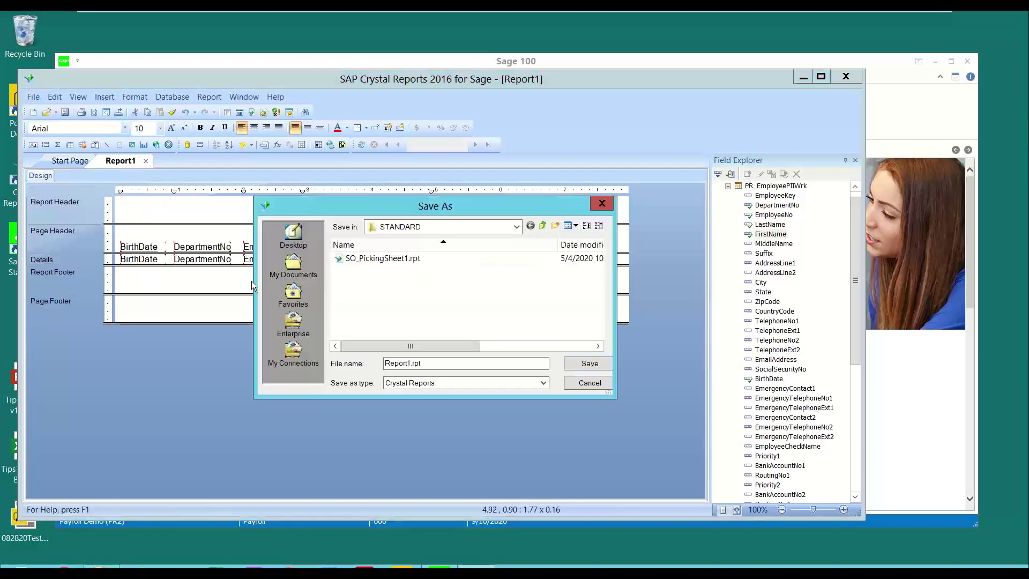
{"action": "left_click", "coordinate": [516, 226]}
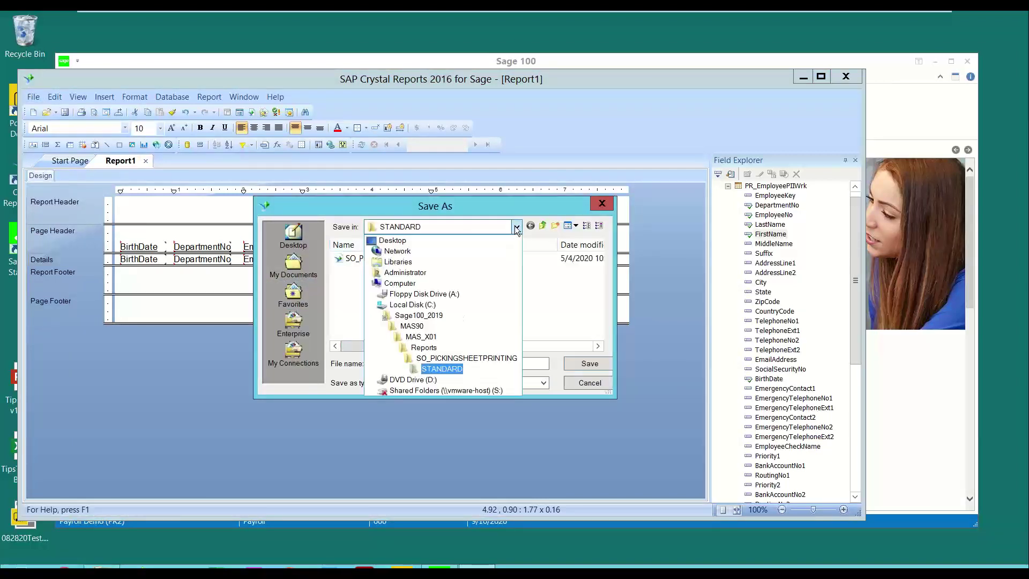
{"action": "left_click", "coordinate": [425, 323]}
{"action": "left_click", "coordinate": [598, 335]}
{"action": "left_click_drag", "start_coordinate": [598, 334], "coordinate": [598, 335]}
{"action": "double_click", "coordinate": [355, 309]}
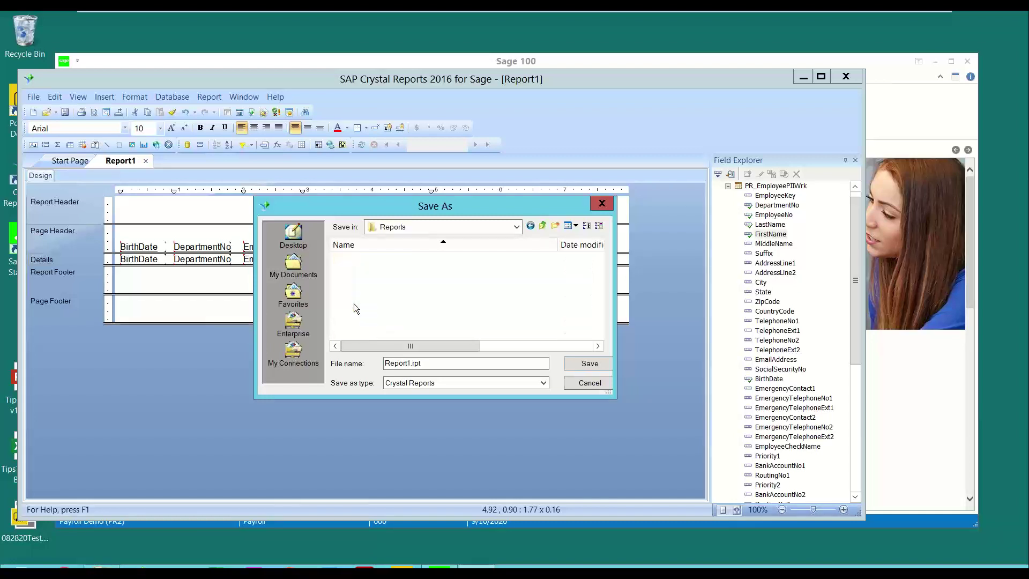
- Save the report in the Reports folder as BDay3_Custom and close Crystal Reports
{"action": "left_click", "coordinate": [437, 367]}
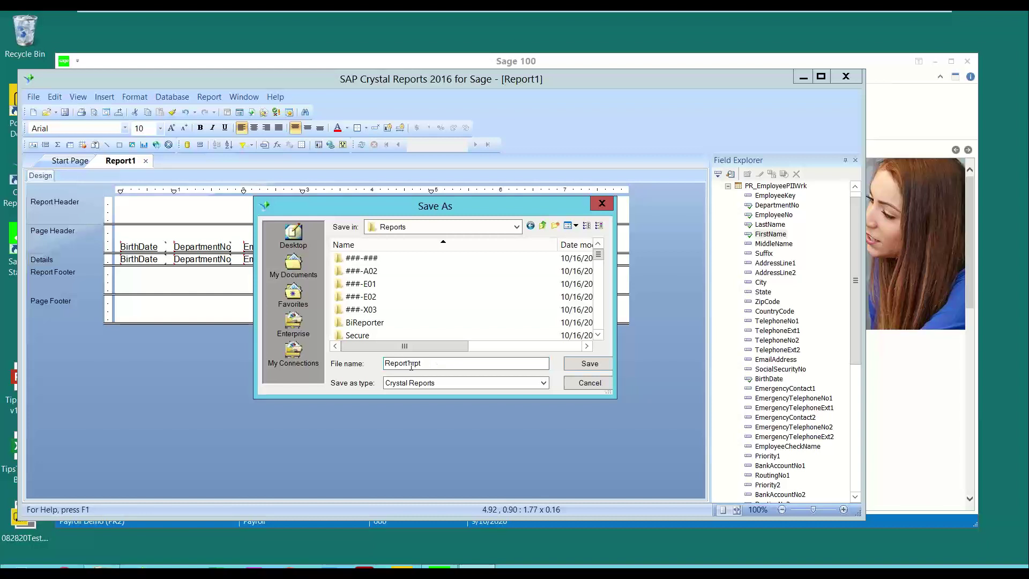
{"action": "key", "text": "BackSpace"}
{"action": "key", "text": "BackSpace"}
{"action": "key", "text": "BackSpace"}
{"action": "key", "text": "BackSpace"}
{"action": "key", "text": "BackSpace"}
{"action": "key", "text": "BackSpace"}
{"action": "key", "text": "BackSpace"}
{"action": "type", "text": "BDay3_Custom"}
{"action": "left_click", "coordinate": [589, 365]}
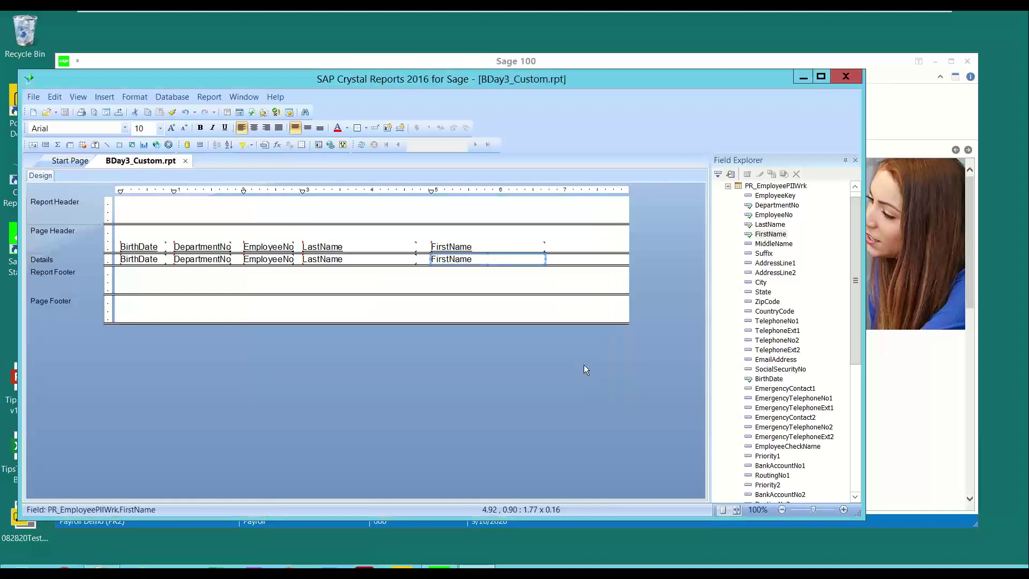
{"action": "left_click", "coordinate": [845, 77]}
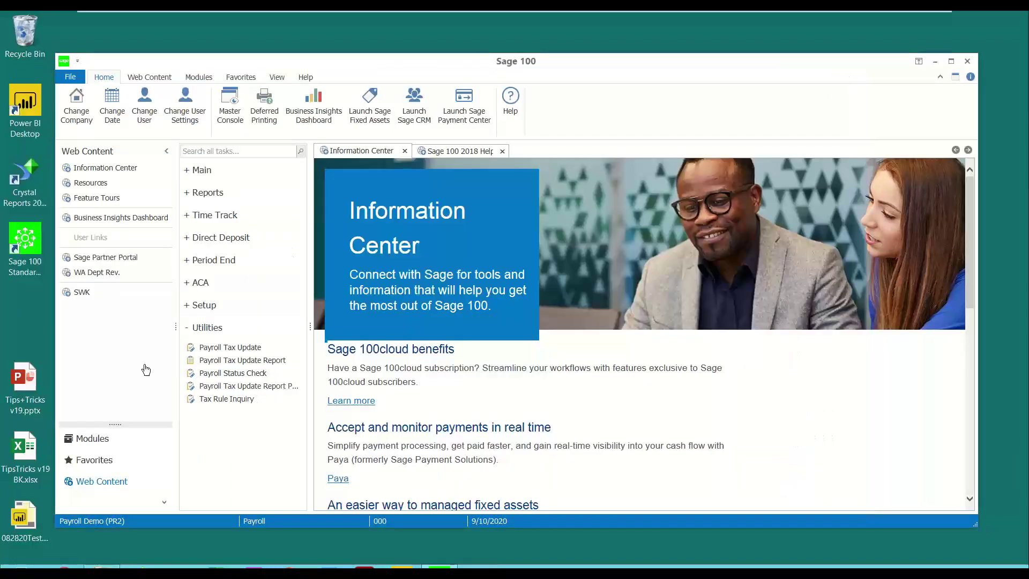
- Open Report Manager from the Library Master setup tasks and start adding a report to the menu
{"action": "left_click", "coordinate": [91, 440]}
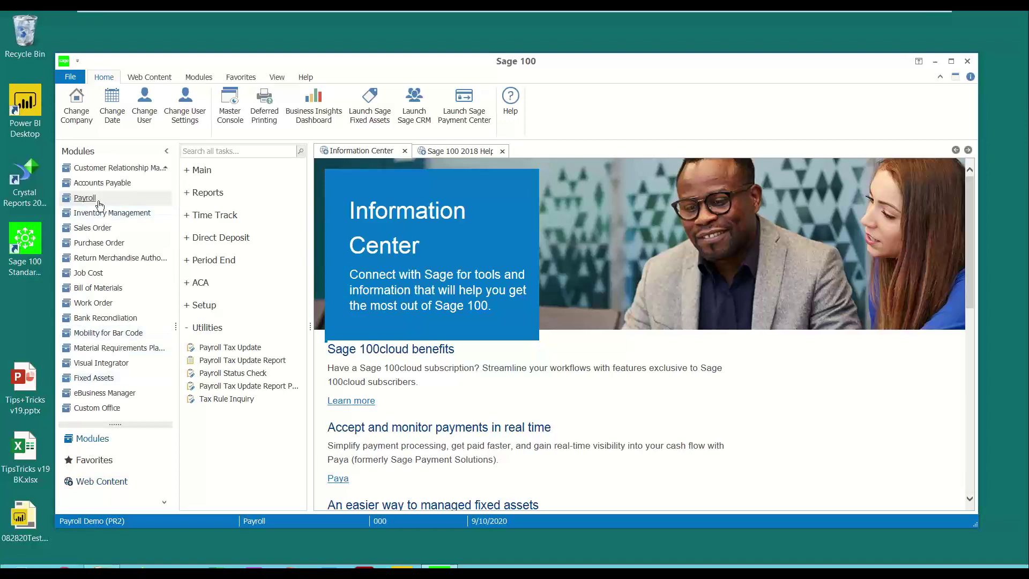
{"action": "scroll", "coordinate": [96, 202], "scroll_direction": "up", "scroll_amount": 3}
{"action": "left_click", "coordinate": [146, 166]}
{"action": "left_click", "coordinate": [203, 172]}
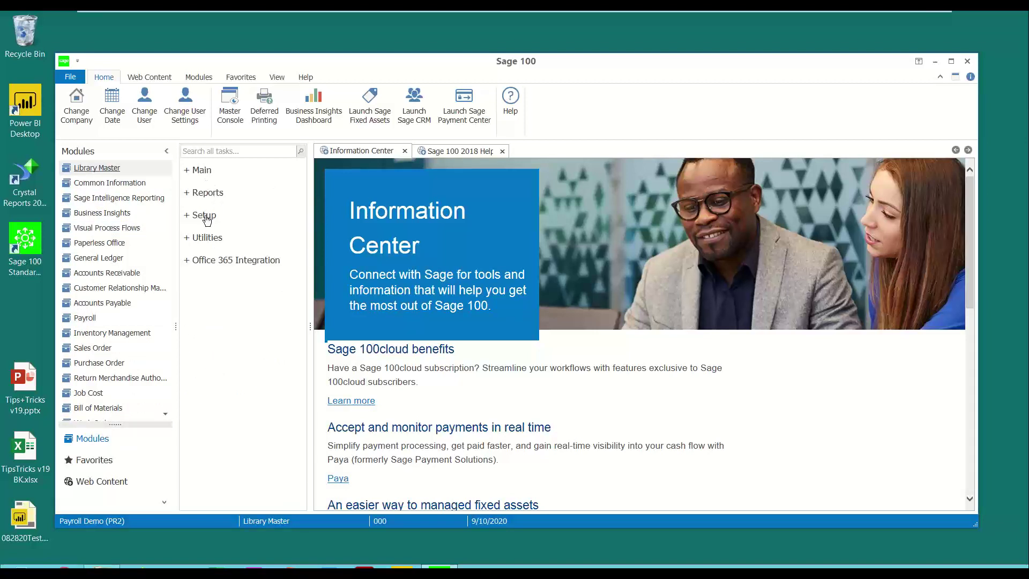
{"action": "left_click", "coordinate": [205, 215]}
{"action": "left_click", "coordinate": [238, 339]}
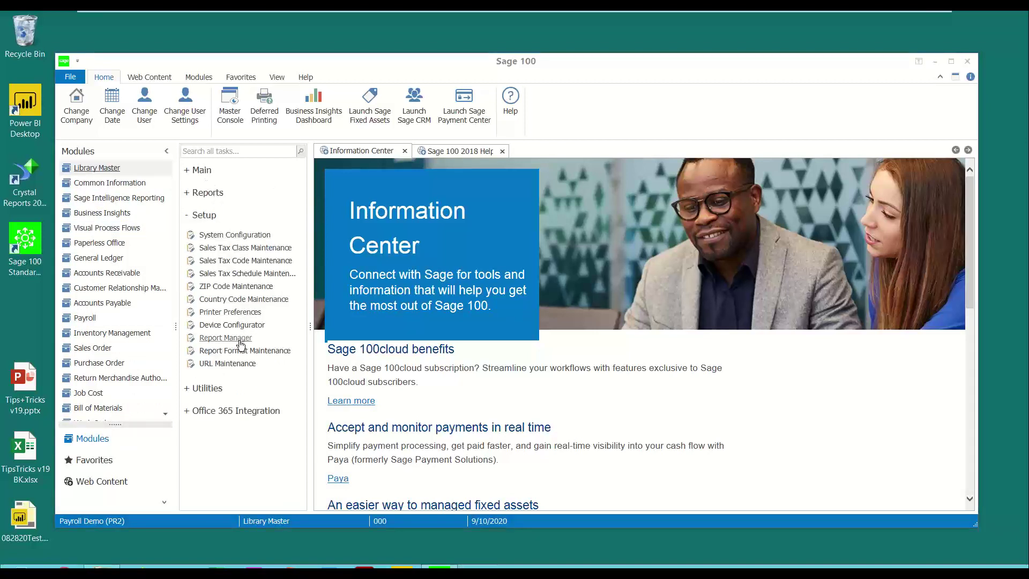
{"action": "left_click", "coordinate": [419, 420]}
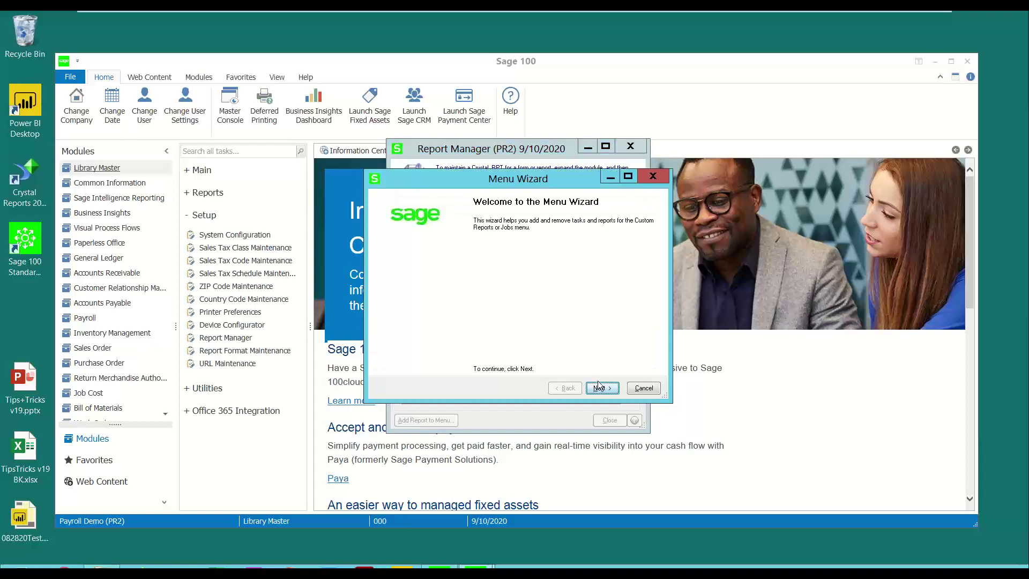
- Continue past the Menu Wizard's welcome page and choose Payroll as the module for the report
{"action": "left_click", "coordinate": [599, 387]}
{"action": "left_click", "coordinate": [493, 246]}
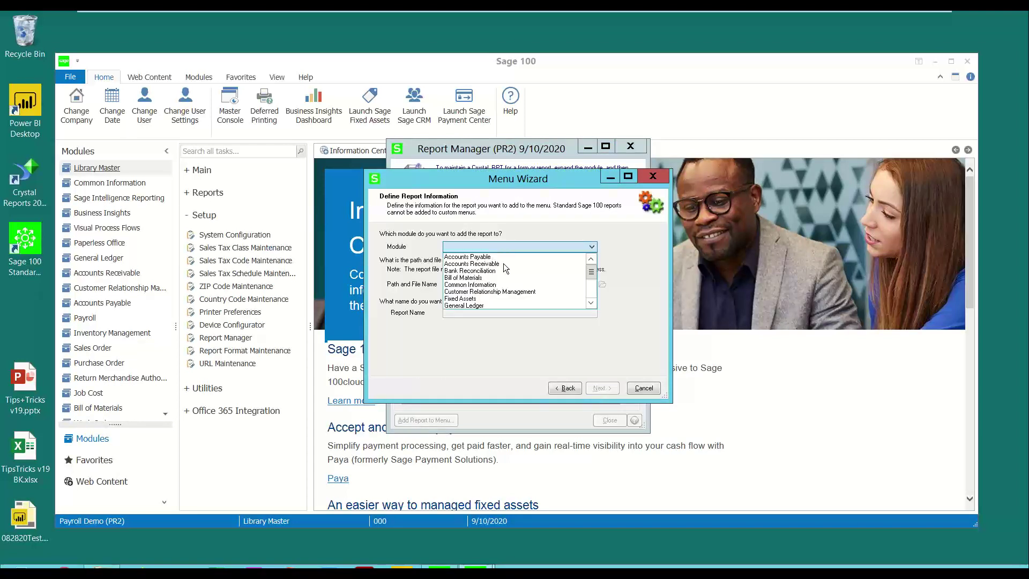
{"action": "left_click", "coordinate": [592, 306]}
{"action": "left_click", "coordinate": [592, 307]}
{"action": "left_click", "coordinate": [590, 302]}
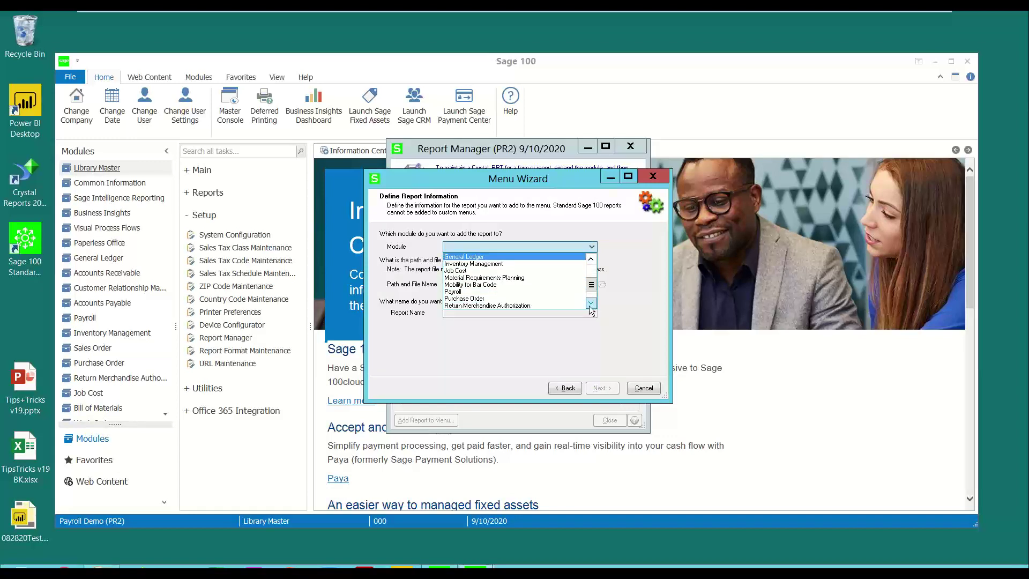
{"action": "left_click", "coordinate": [471, 292]}
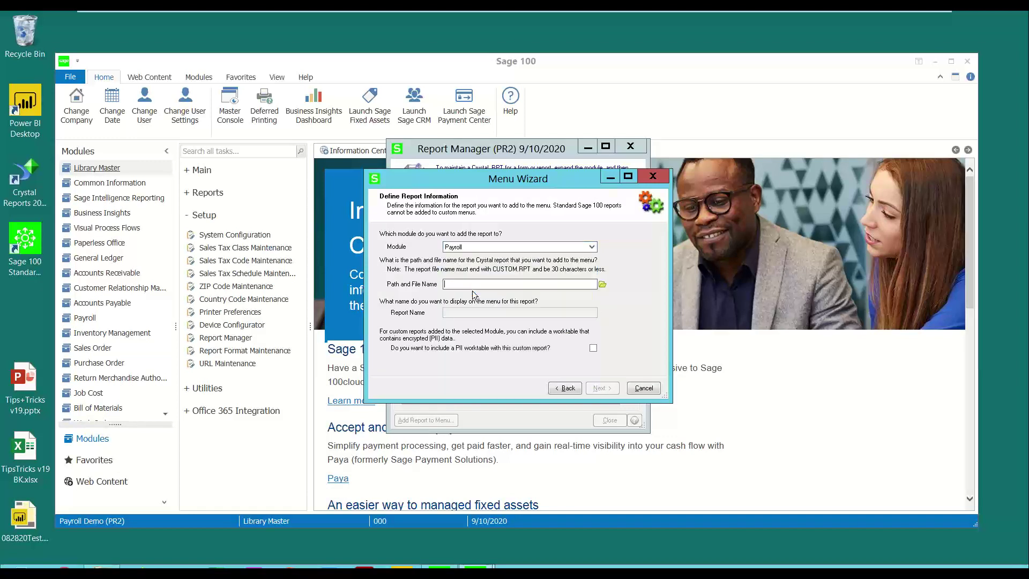
- Choose BDay3_Custom.rpt from the MAS90 Reports folder as the Crystal report to add
{"action": "left_click", "coordinate": [602, 283]}
{"action": "left_click", "coordinate": [592, 183]}
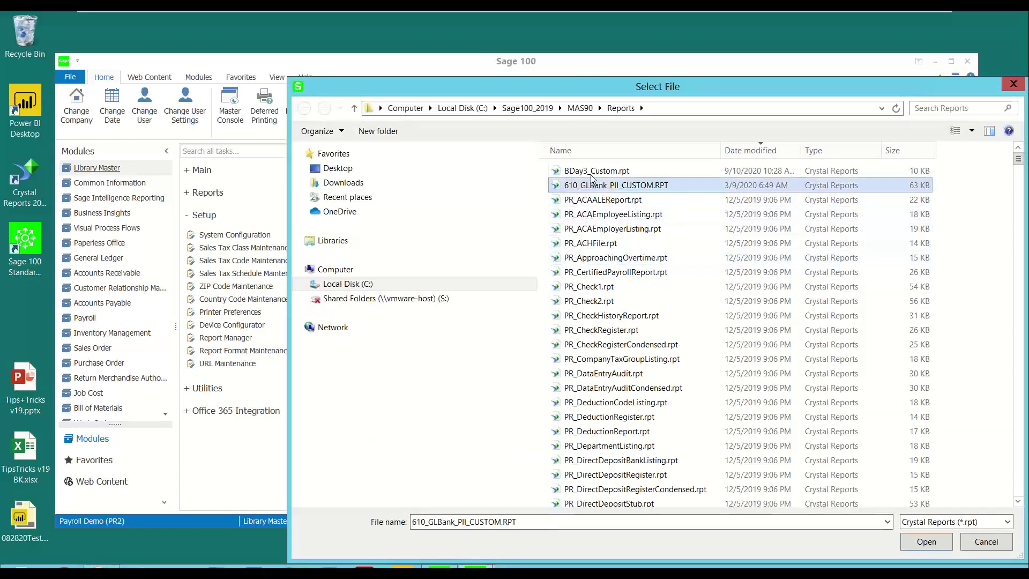
{"action": "left_click", "coordinate": [593, 172]}
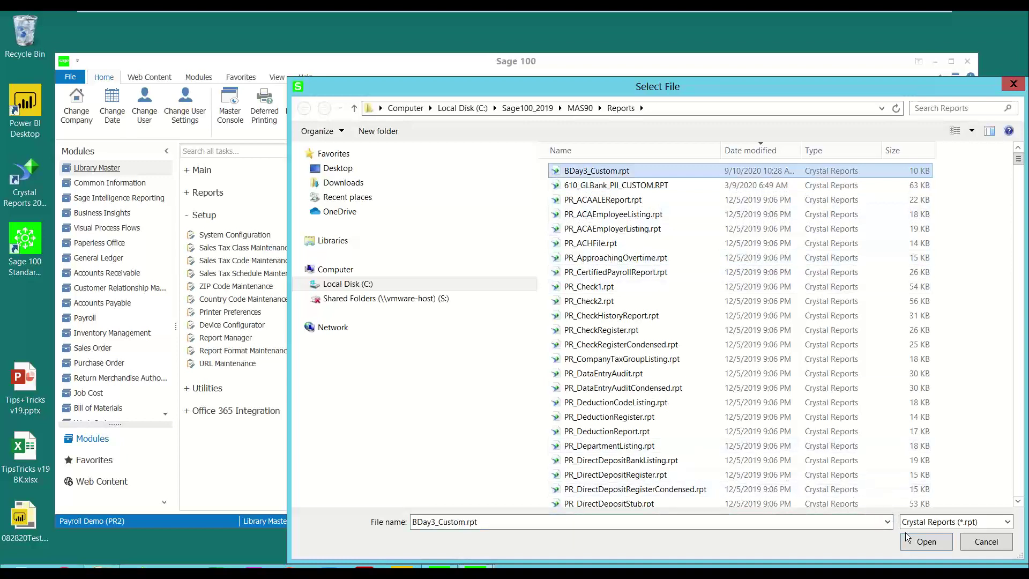
{"action": "left_click", "coordinate": [926, 541]}
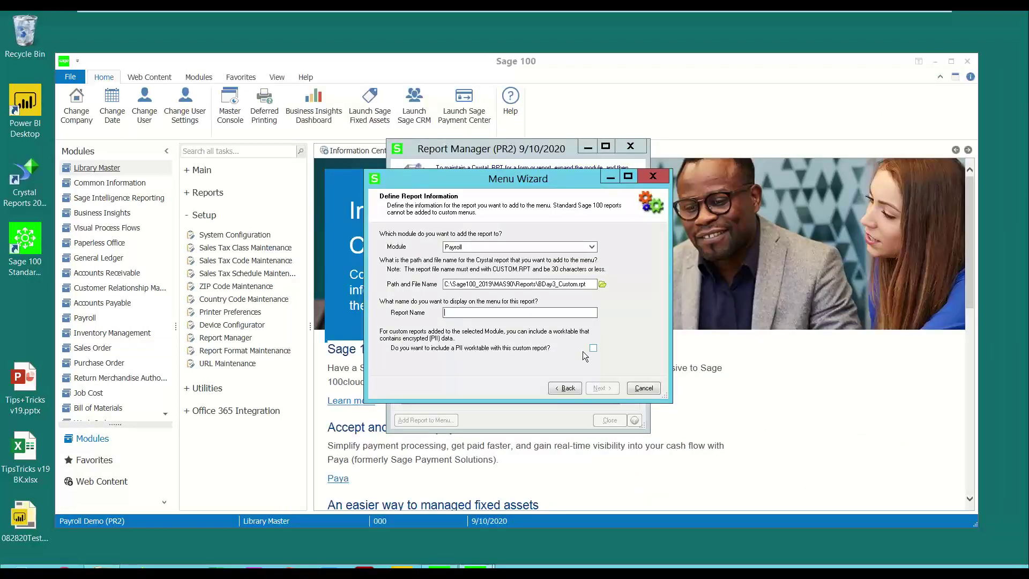
- Name the report Bday3, include a PII worktable with it, and continue to the role selection
{"action": "type", "text": "Bday3"}
{"action": "left_click", "coordinate": [594, 349]}
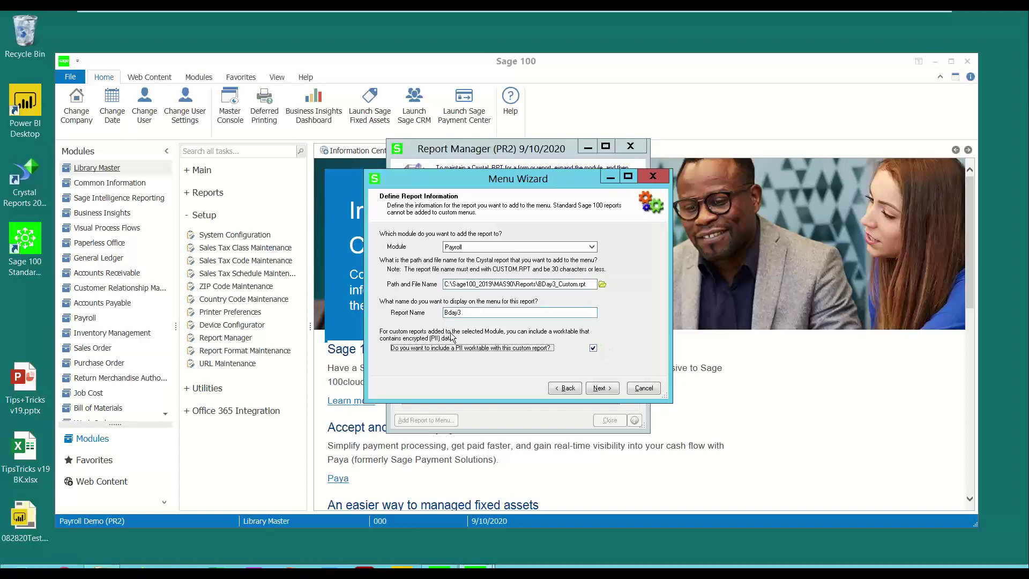
{"action": "left_click", "coordinate": [598, 388]}
- Give the ADMIN role access to the report, finish the Menu Wizard, and close Report Manager
{"action": "left_click", "coordinate": [397, 280]}
{"action": "left_click", "coordinate": [516, 277]}
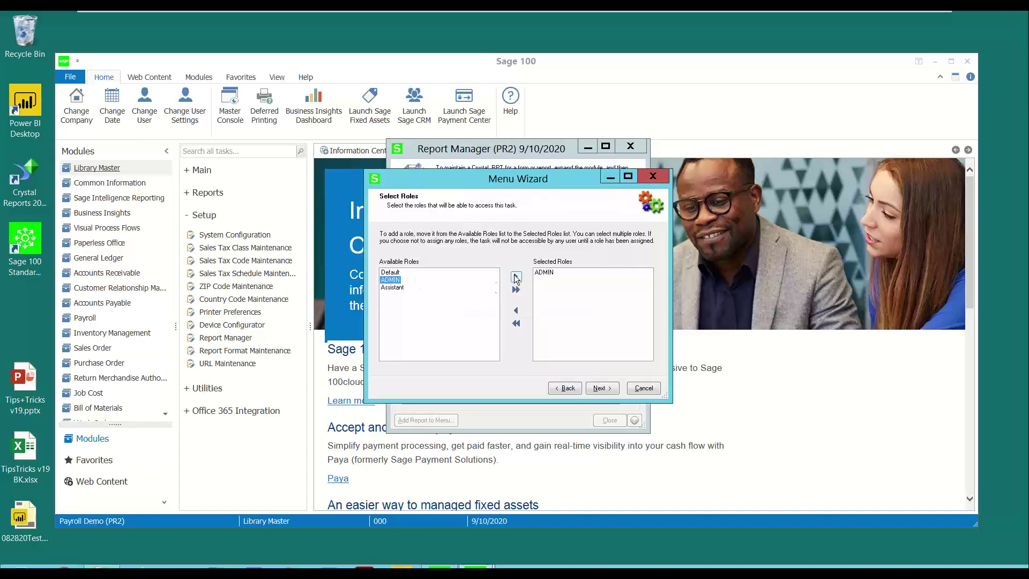
{"action": "left_click", "coordinate": [603, 389]}
{"action": "left_click", "coordinate": [603, 393]}
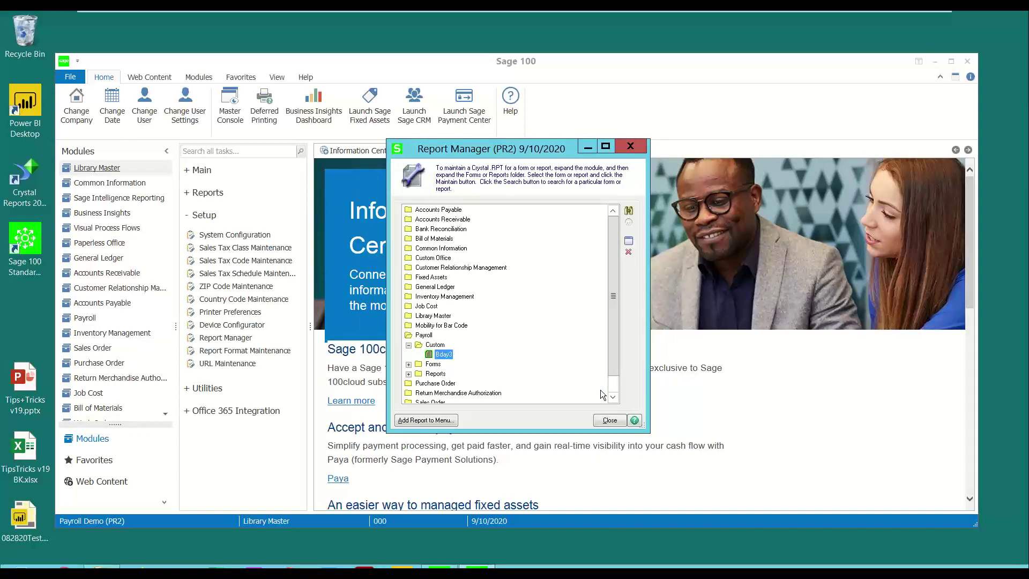
{"action": "left_click", "coordinate": [630, 146]}
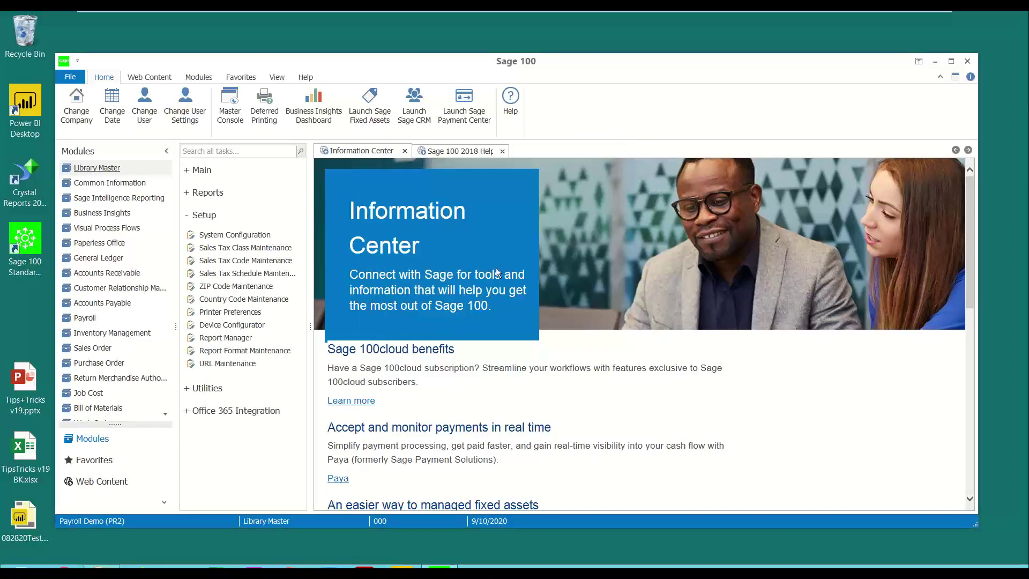
- Preview Bday3 from the Payroll module's custom reports, accepting its conversion to the latest Sage 100 version, and close the preview
{"action": "left_click", "coordinate": [85, 318]}
{"action": "left_click", "coordinate": [199, 174]}
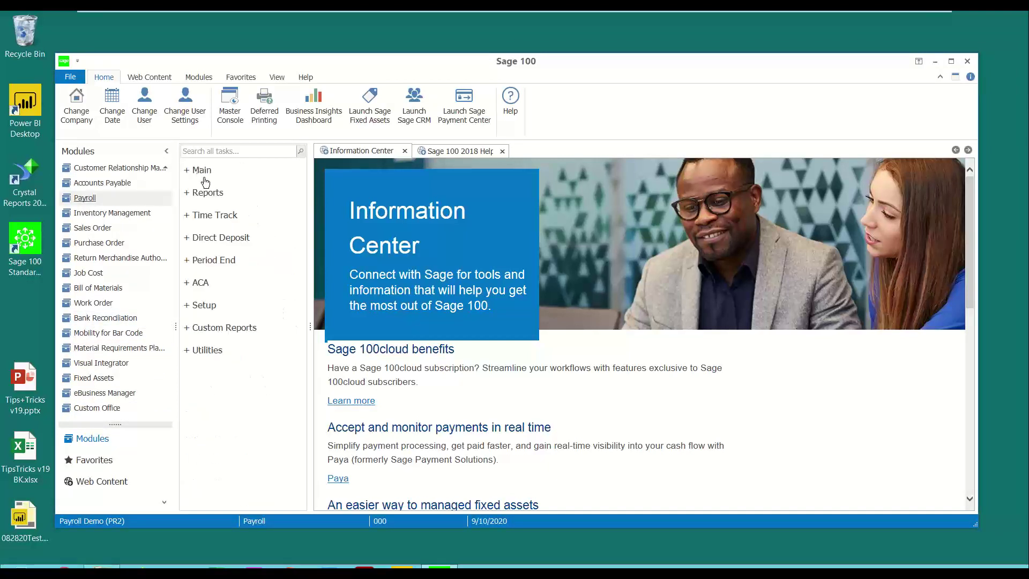
{"action": "left_click", "coordinate": [207, 327]}
{"action": "left_click", "coordinate": [212, 348]}
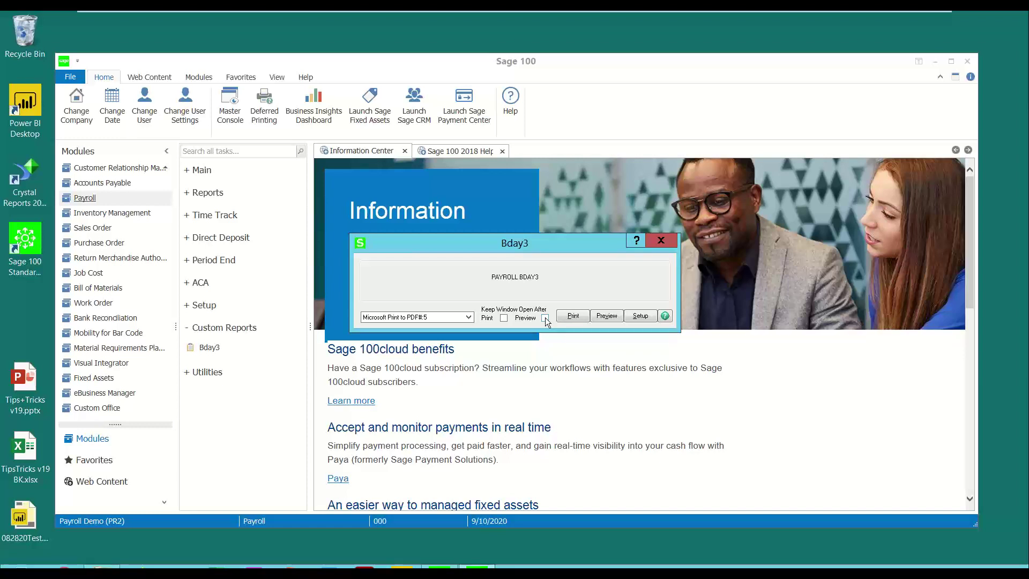
{"action": "left_click", "coordinate": [603, 316]}
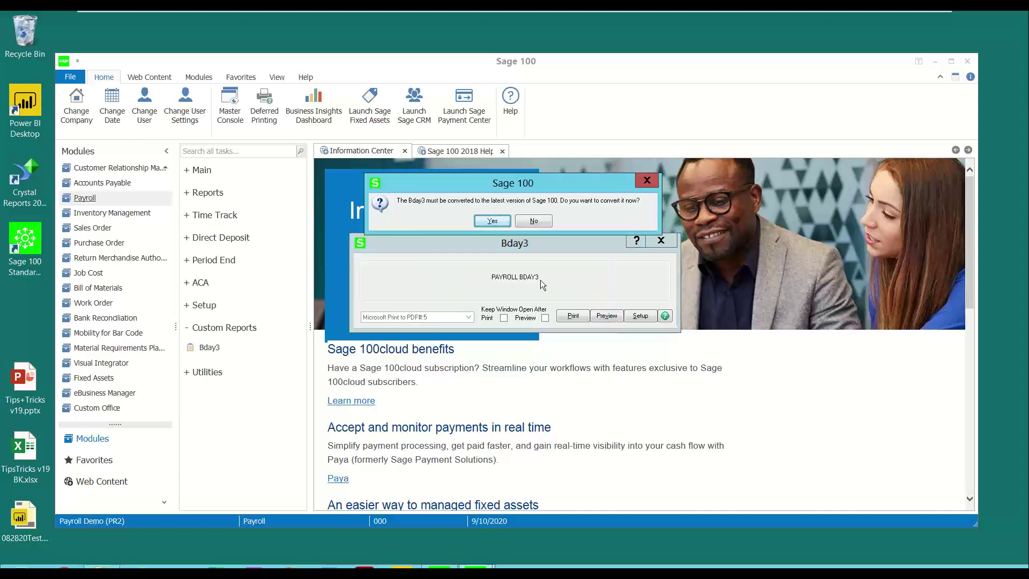
{"action": "left_click", "coordinate": [492, 221]}
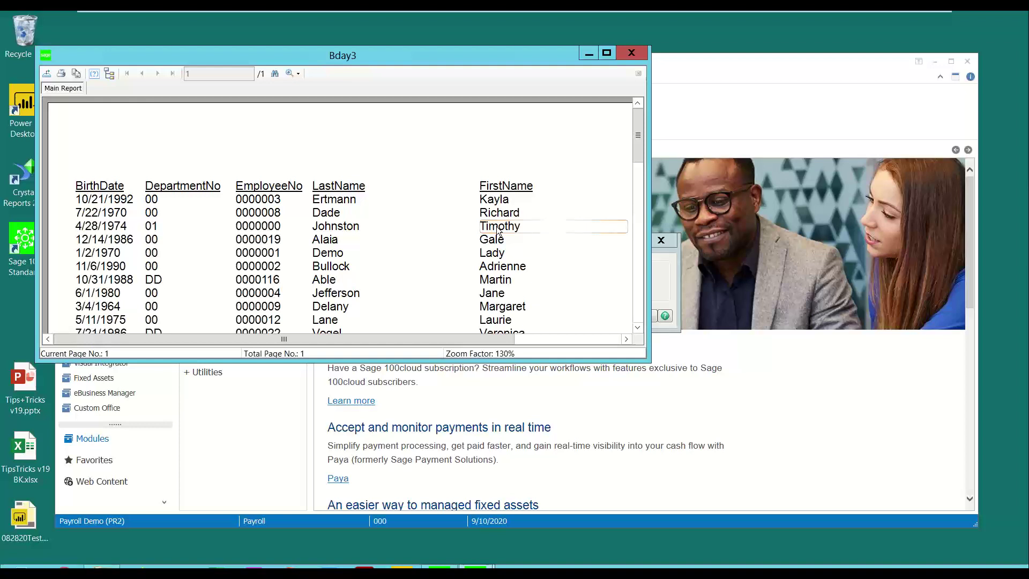
{"action": "left_click", "coordinate": [630, 53]}
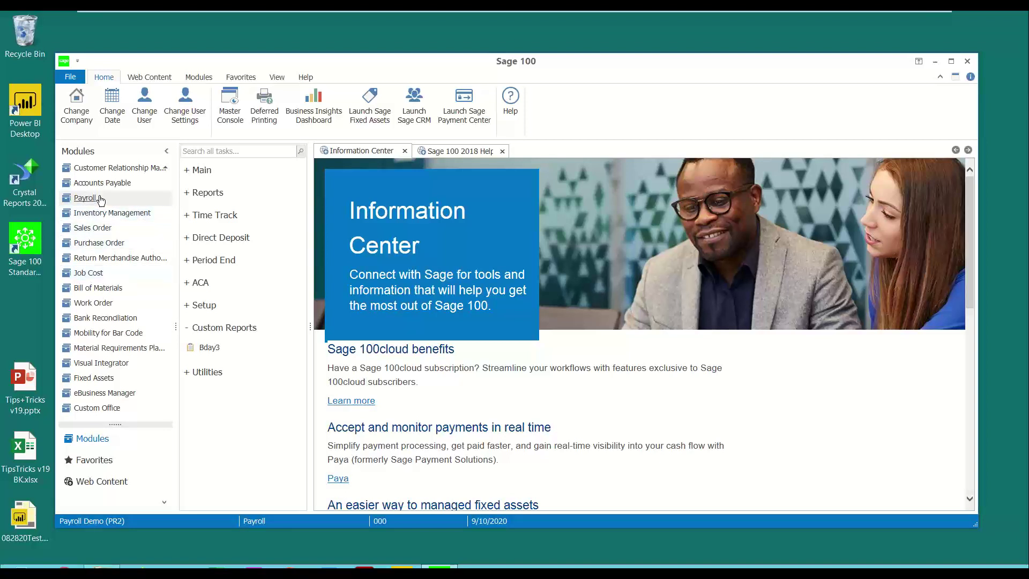
- Return to the Library Master module and open Report Manager from its setup tasks
{"action": "scroll", "coordinate": [102, 199], "scroll_direction": "up", "scroll_amount": 2}
{"action": "scroll", "coordinate": [138, 270], "scroll_direction": "up", "scroll_amount": 1}
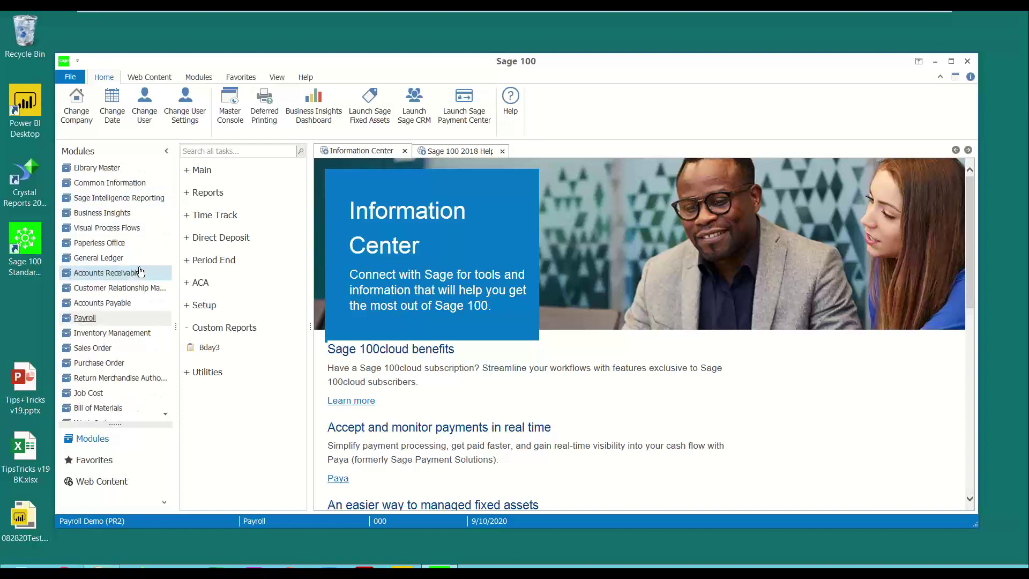
{"action": "left_click", "coordinate": [125, 171]}
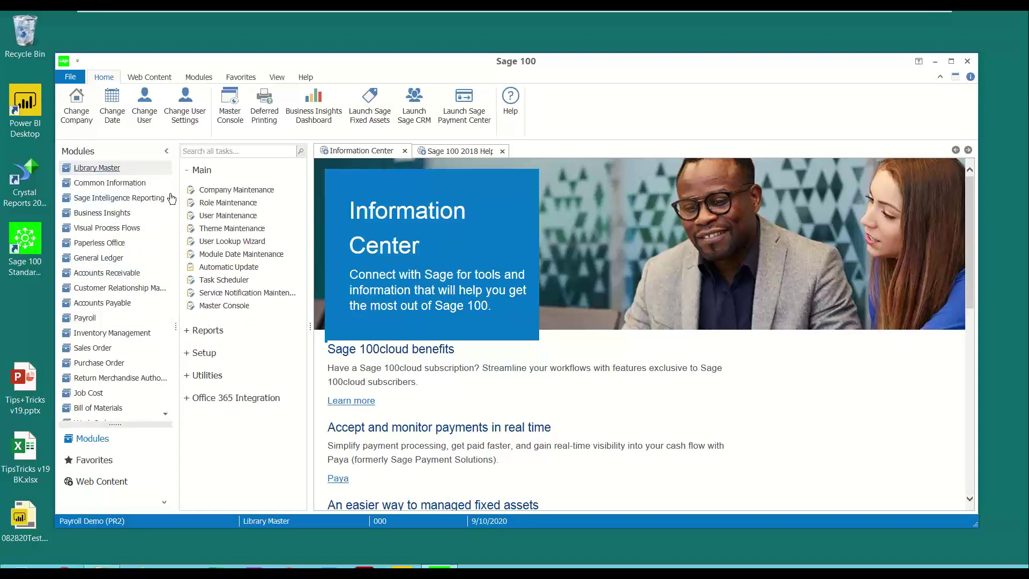
{"action": "left_click", "coordinate": [199, 170]}
{"action": "left_click", "coordinate": [207, 214]}
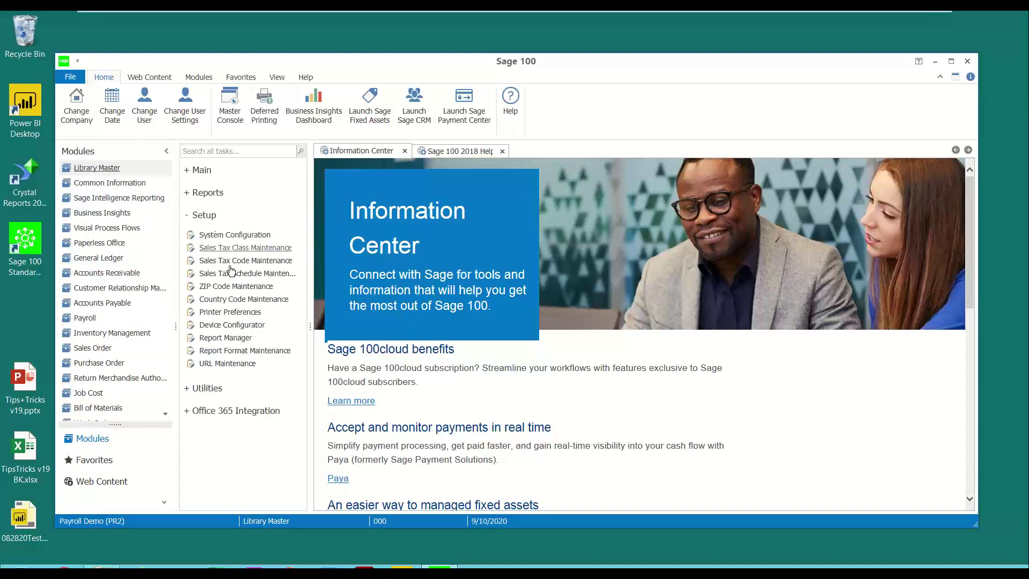
{"action": "left_click", "coordinate": [232, 337]}
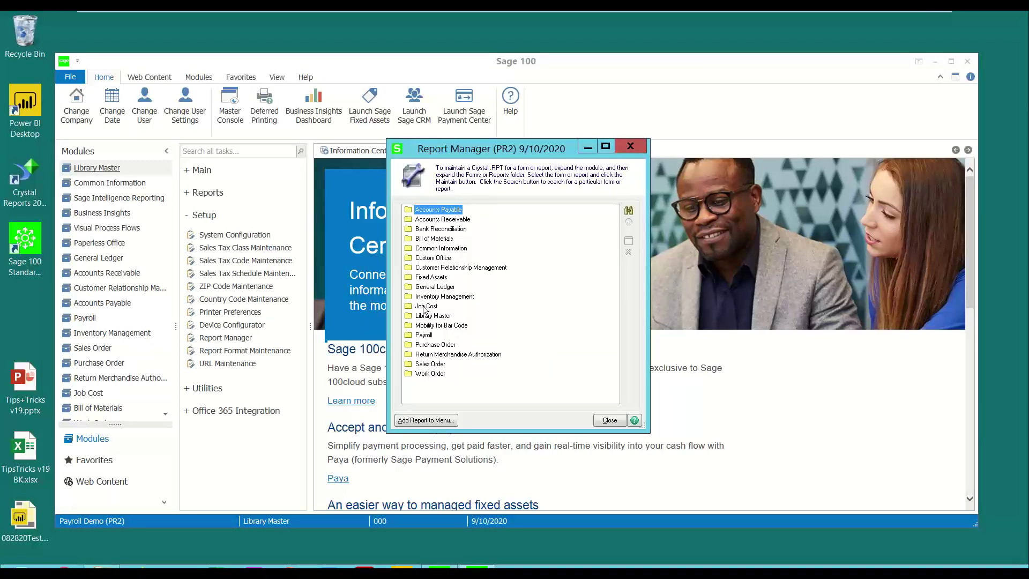
- Find Bday3 among the custom Payroll reports and open it for editing in Crystal Reports
{"action": "double_click", "coordinate": [427, 336]}
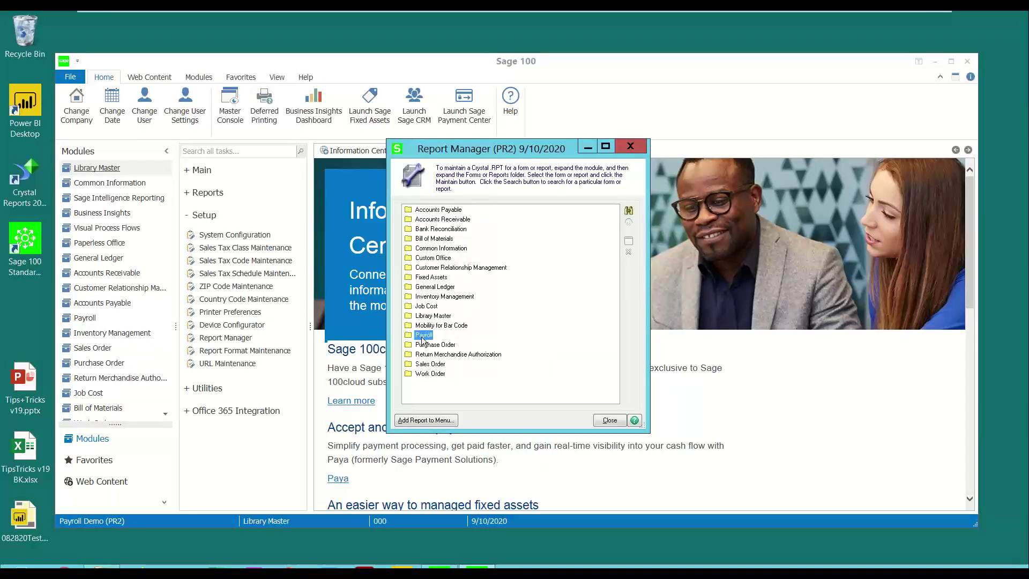
{"action": "left_click", "coordinate": [409, 346]}
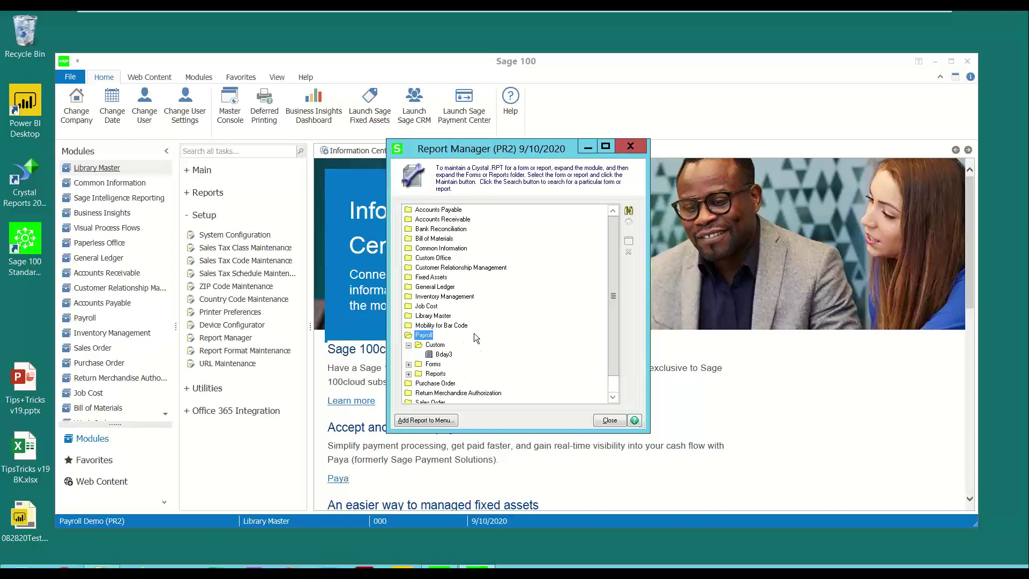
{"action": "left_click", "coordinate": [450, 355]}
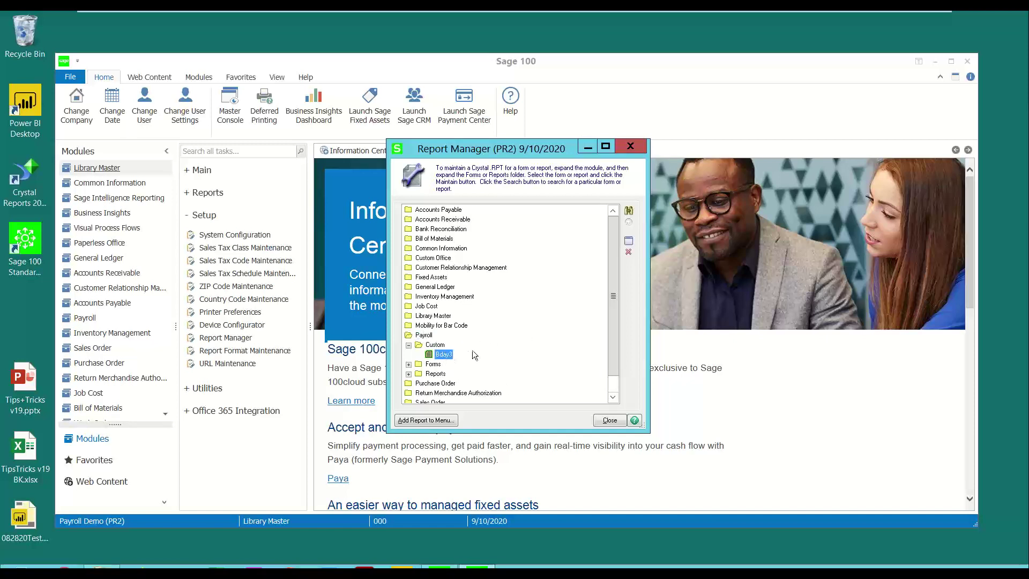
{"action": "left_click", "coordinate": [630, 244]}
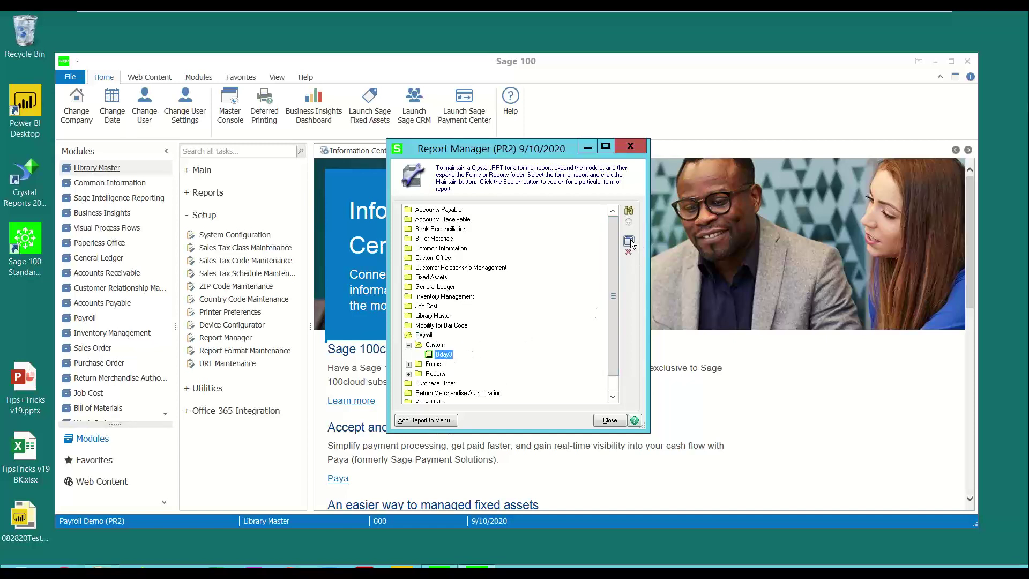
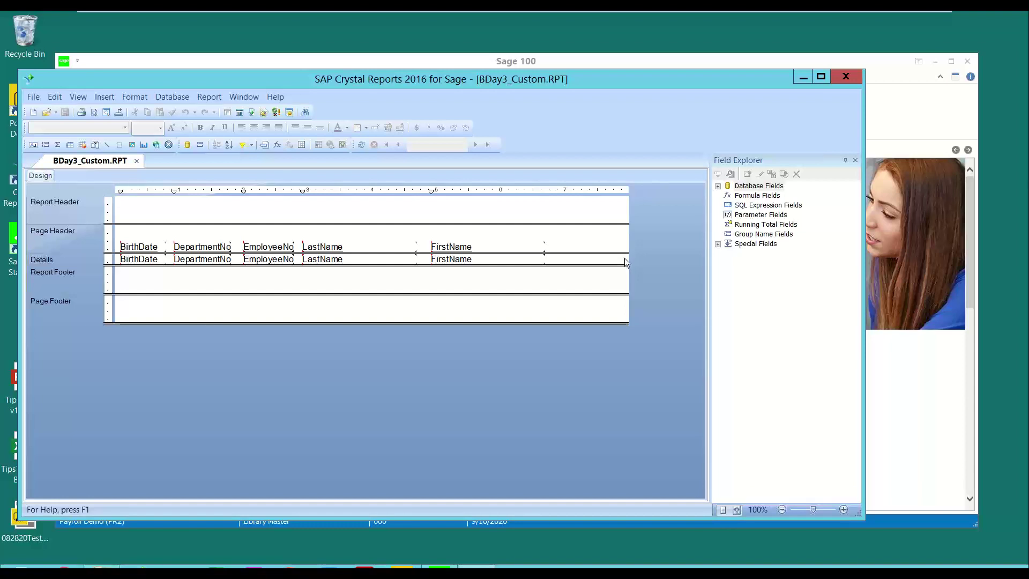
- Create a new formula field named month in the BDay3_Custom report
{"action": "left_click", "coordinate": [737, 197]}
{"action": "left_click", "coordinate": [747, 175]}
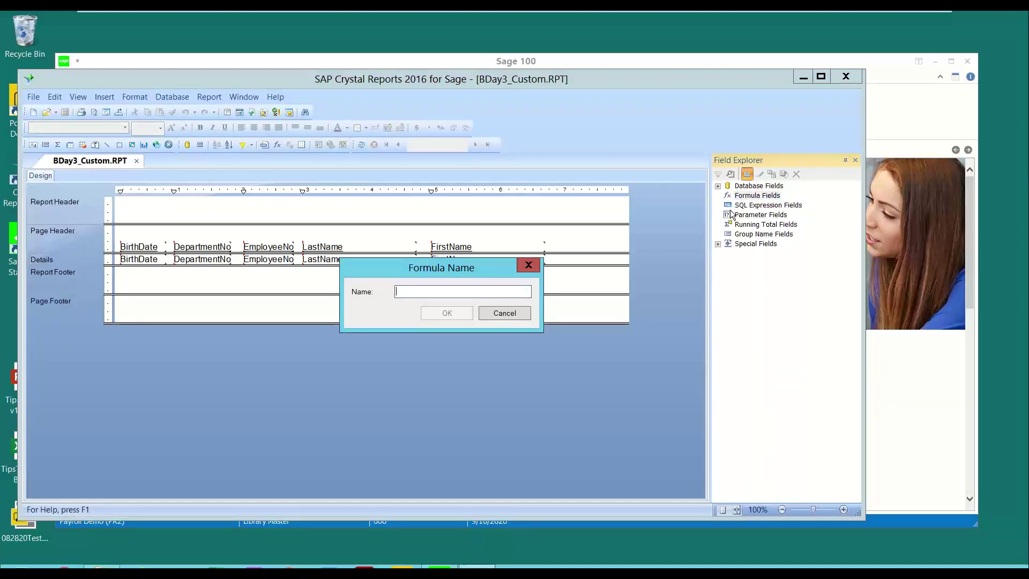
{"action": "type", "text": "m"}
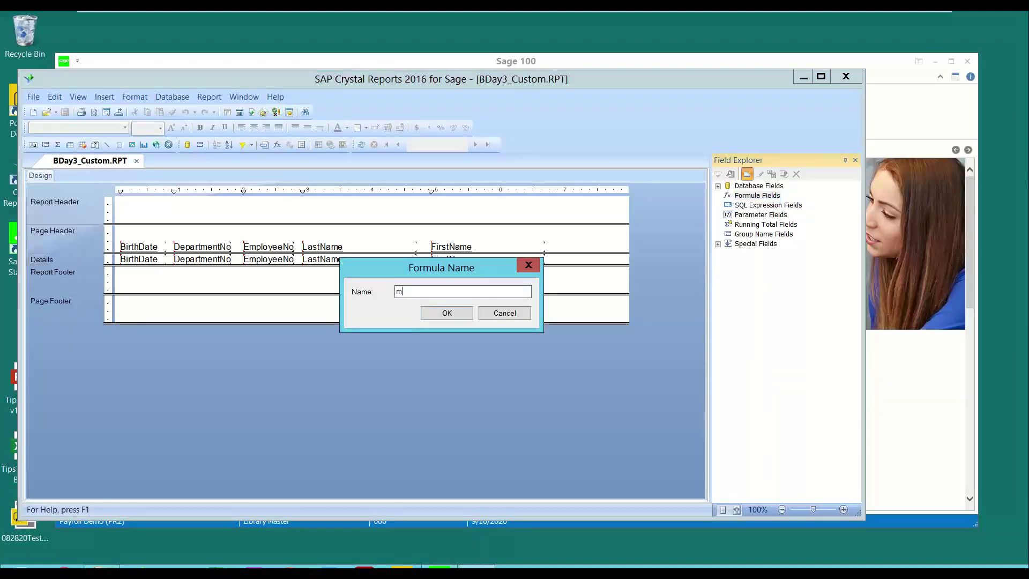
{"action": "type", "text": "onth"}
{"action": "left_click", "coordinate": [436, 315]}
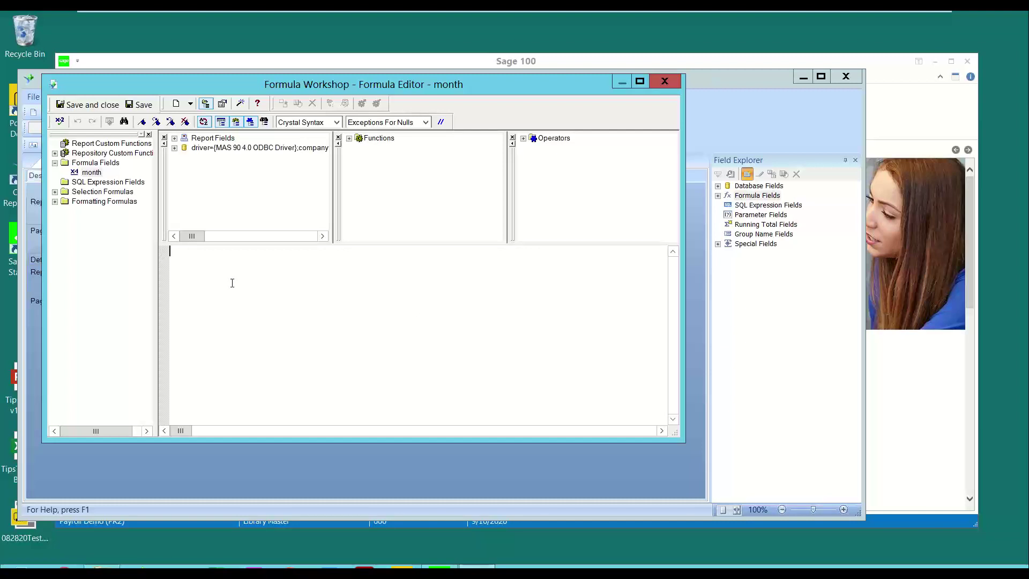
- Enter the formula monthname (month({PR_EmployeePIIWrk.BirthDate})), inserting BirthDate from the PR_EmployeePIIWrk fields, and check it for errors
{"action": "type", "text": "monthname (month("}
{"action": "left_click", "coordinate": [175, 148]}
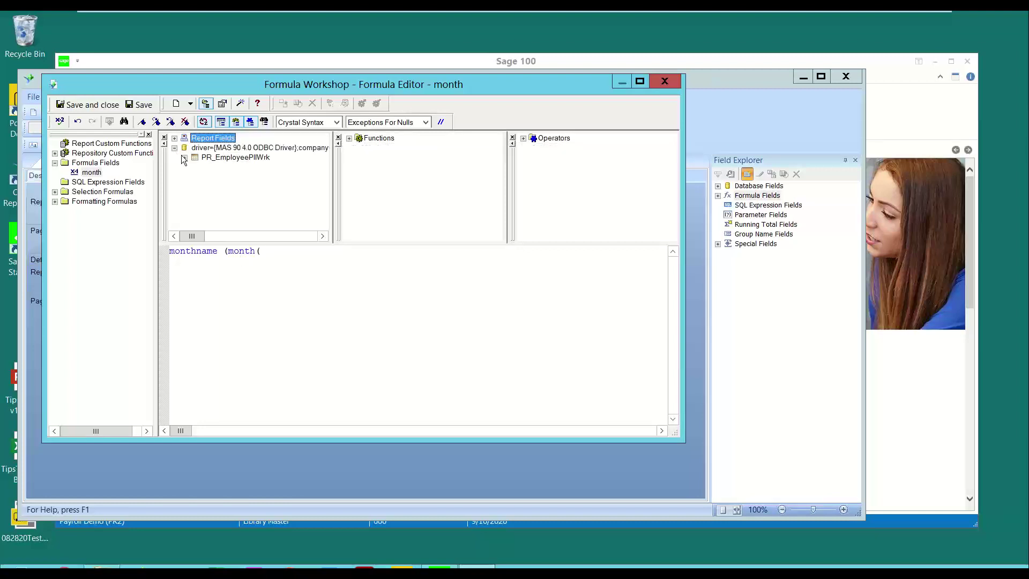
{"action": "left_click", "coordinate": [185, 157]}
{"action": "left_click", "coordinate": [322, 225]}
{"action": "left_click", "coordinate": [322, 224]}
{"action": "left_click", "coordinate": [323, 224]}
{"action": "left_click", "coordinate": [322, 224]}
{"action": "left_click", "coordinate": [322, 224]}
{"action": "left_click", "coordinate": [323, 224]}
{"action": "double_click", "coordinate": [226, 206]}
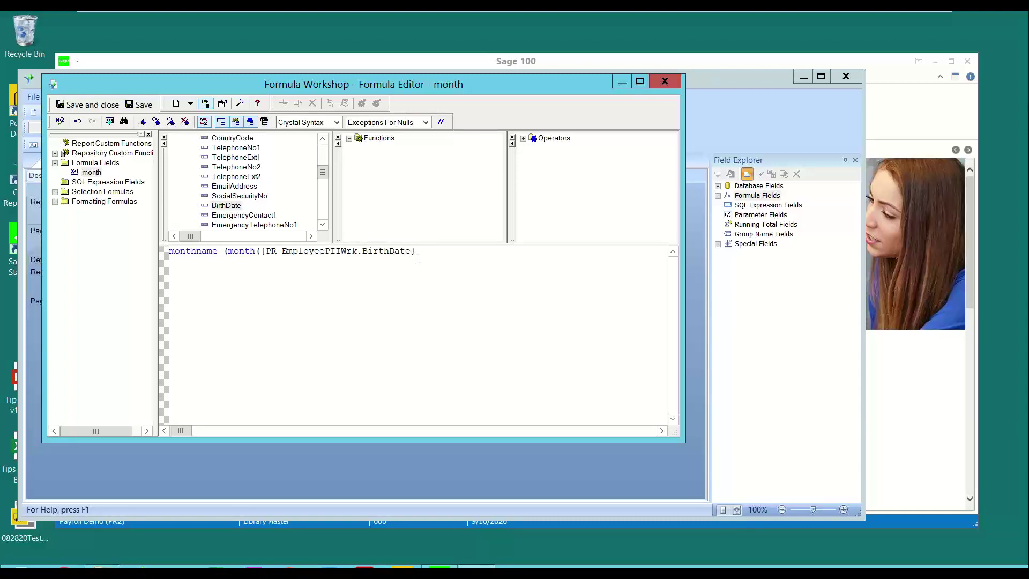
{"action": "type", "text": "))"}
{"action": "left_click", "coordinate": [59, 124]}
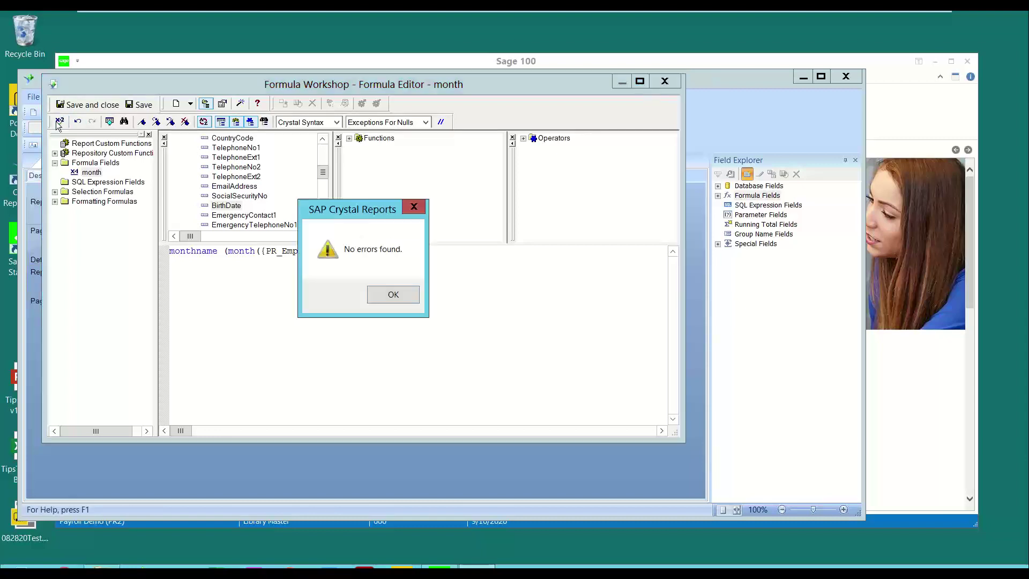
{"action": "left_click", "coordinate": [381, 298]}
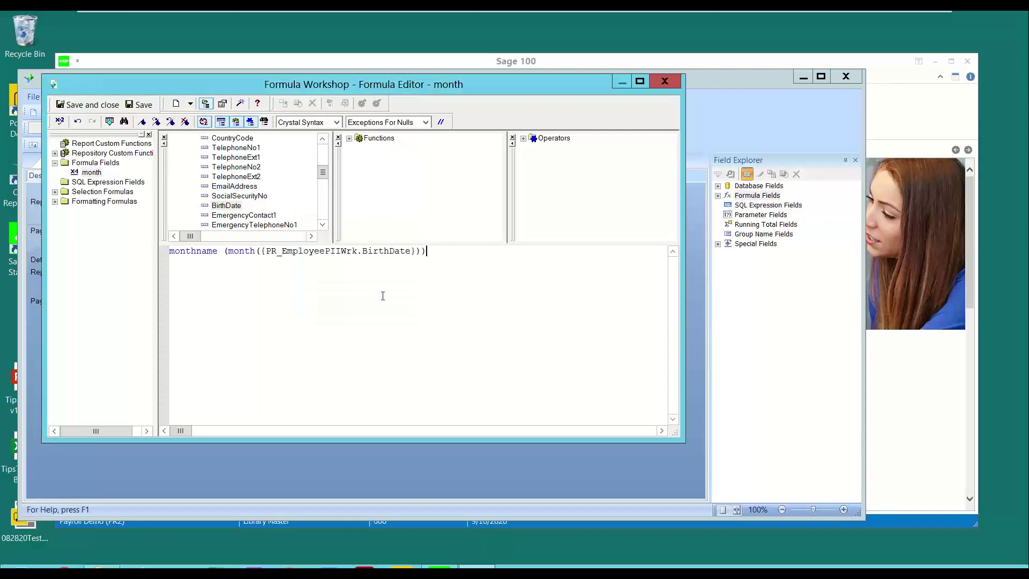
- Save and close the month formula, and place it in the Details section directly after FirstName
{"action": "left_click", "coordinate": [92, 105]}
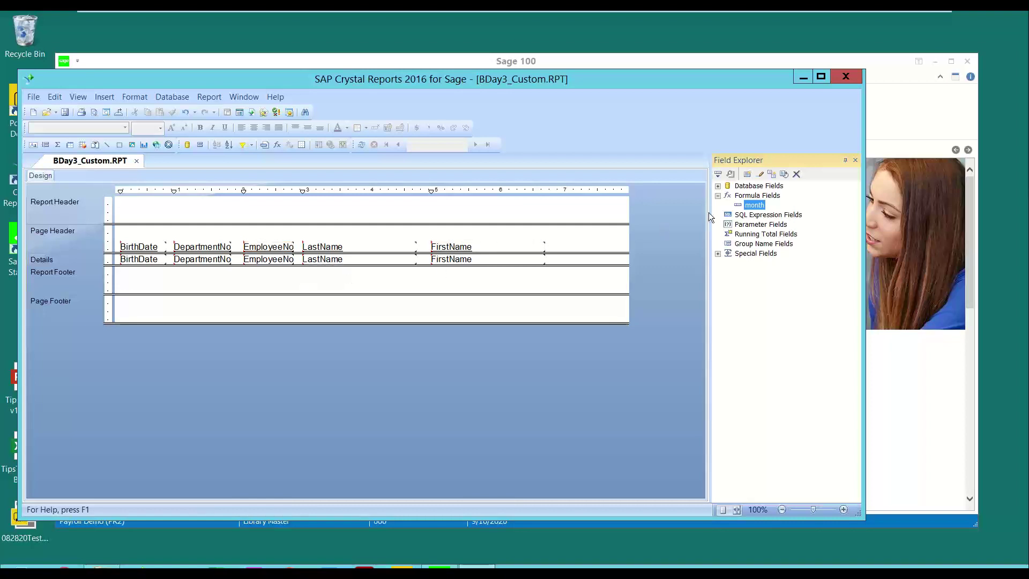
{"action": "left_click_drag", "start_coordinate": [754, 205], "coordinate": [546, 257]}
{"action": "left_click", "coordinate": [411, 262]}
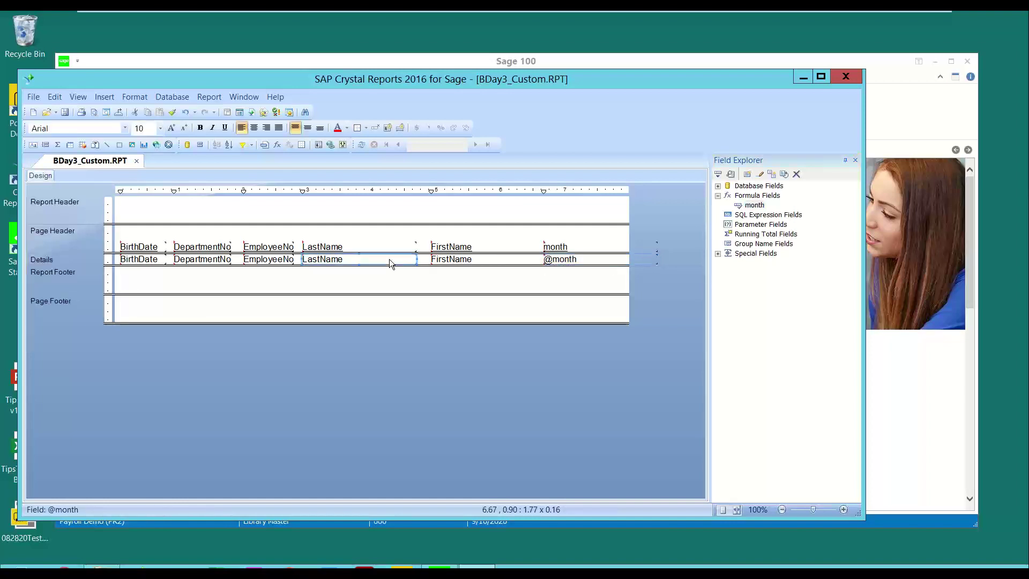
- Narrow the FirstName header and field, and shift the month header and field left toward them
{"action": "left_click", "coordinate": [515, 247], "text": "ctrl"}
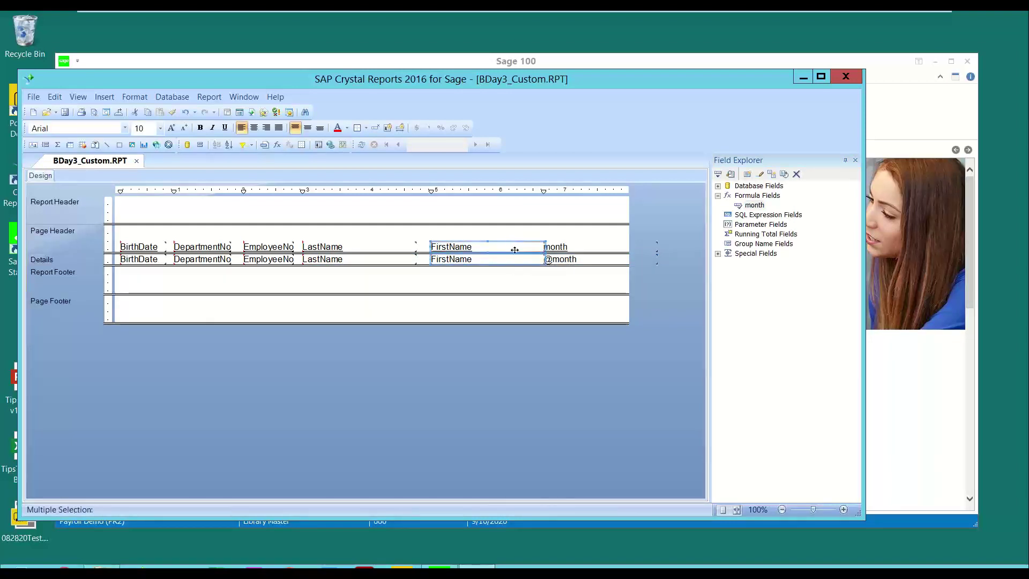
{"action": "left_click_drag", "start_coordinate": [546, 247], "coordinate": [527, 244]}
{"action": "left_click", "coordinate": [557, 247]}
{"action": "left_click", "coordinate": [560, 260], "text": "ctrl"}
{"action": "key", "text": "Left"}
{"action": "key", "text": "Left"}
{"action": "key", "text": "Left"}
{"action": "key", "text": "Left"}
{"action": "key", "text": "Left"}
{"action": "key", "text": "Left"}
{"action": "key", "text": "Left"}
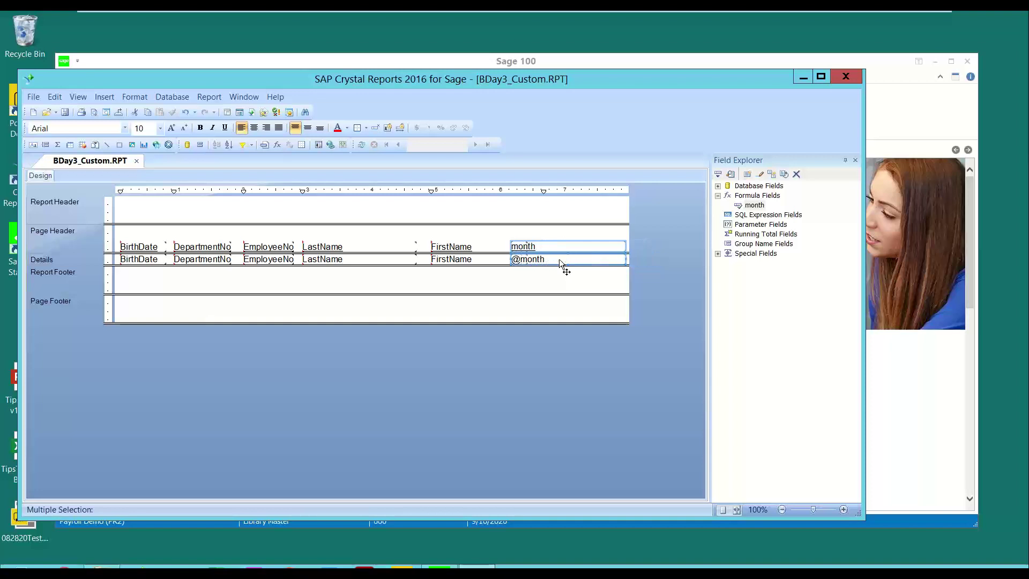
- Narrow the FirstName header and field further so they end just before the month column
{"action": "left_click", "coordinate": [435, 250]}
{"action": "left_click", "coordinate": [461, 262], "text": "ctrl"}
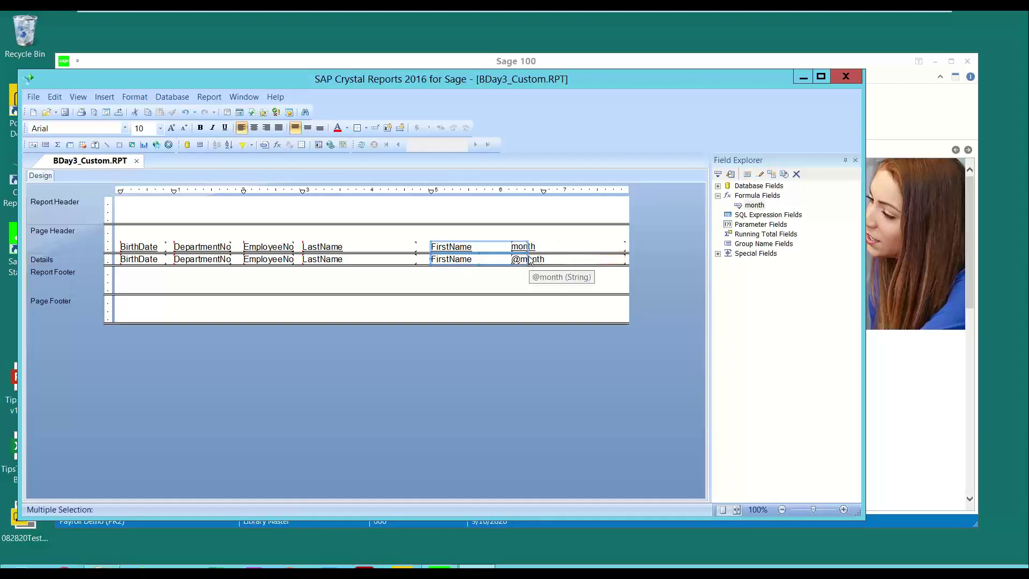
{"action": "left_click_drag", "start_coordinate": [511, 259], "coordinate": [505, 260]}
{"action": "left_click", "coordinate": [503, 280]}
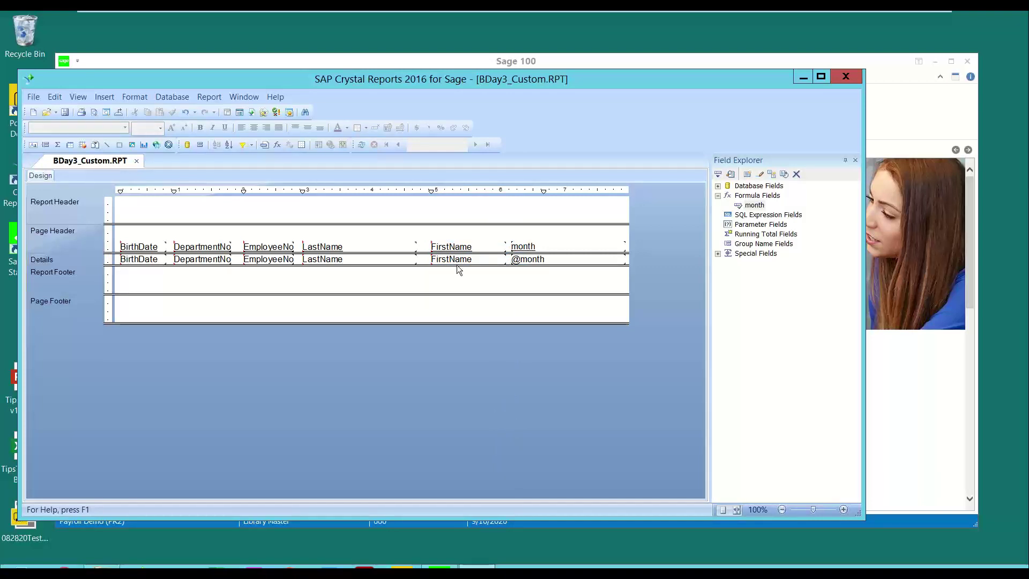
- Open the Group Expert and look through the available report and PR_EmployeePIIWrk fields for grouping
{"action": "left_click", "coordinate": [207, 96]}
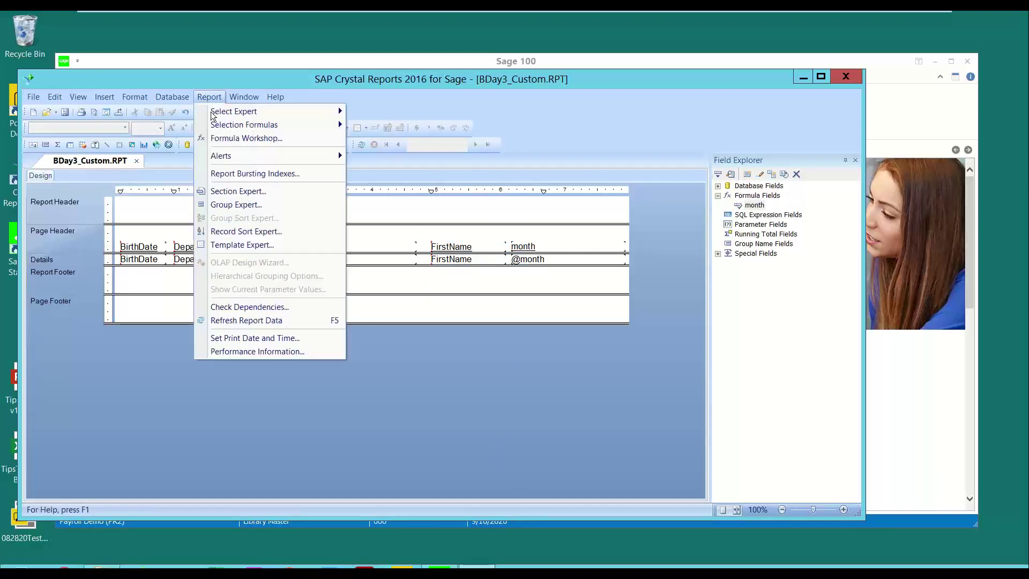
{"action": "left_click", "coordinate": [229, 206]}
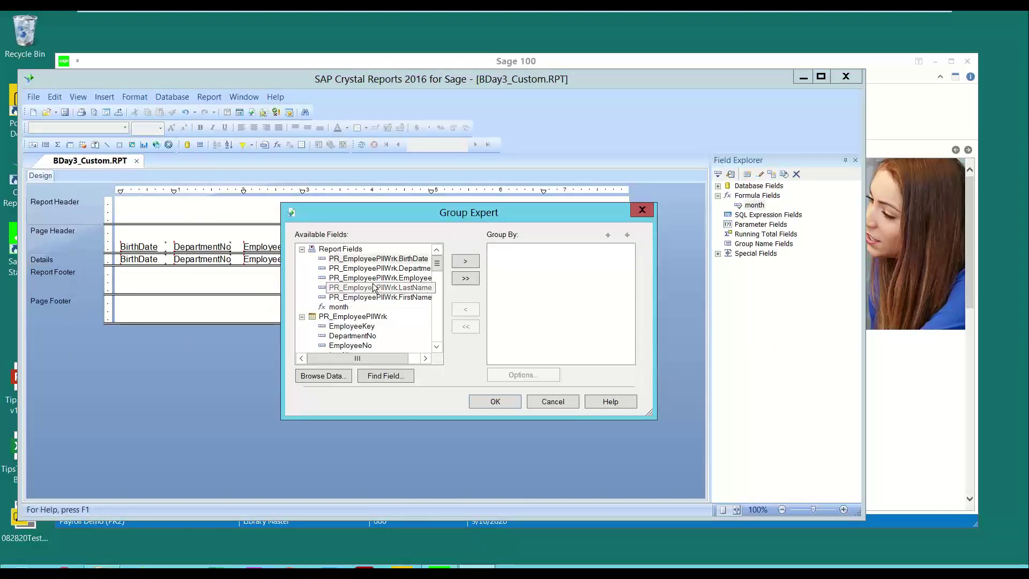
{"action": "left_click", "coordinate": [423, 358]}
{"action": "left_click", "coordinate": [424, 359]}
{"action": "left_click", "coordinate": [424, 358]}
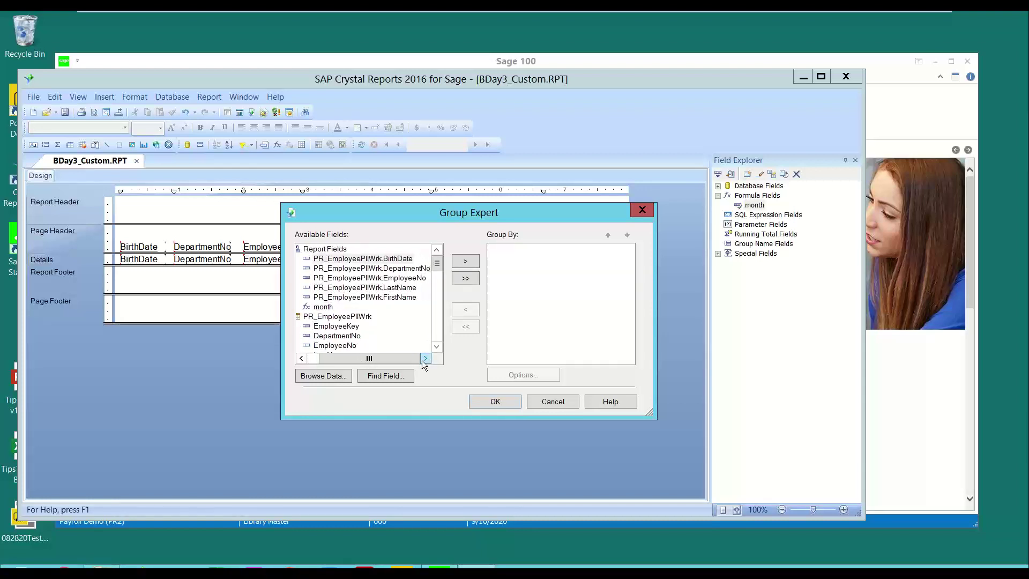
{"action": "left_click_drag", "start_coordinate": [363, 355], "coordinate": [338, 357]}
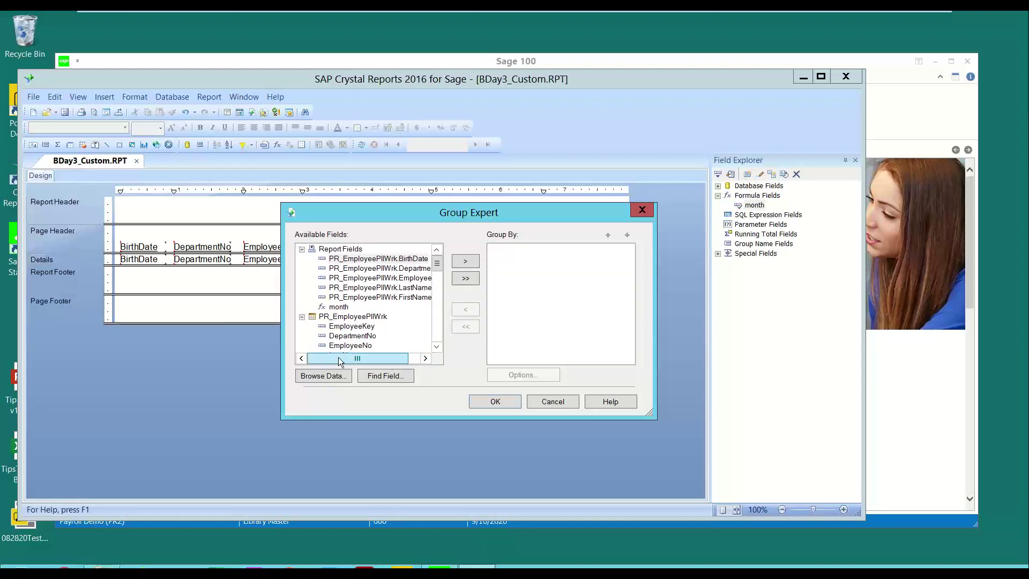
{"action": "left_click", "coordinate": [436, 347]}
{"action": "left_click", "coordinate": [436, 346]}
{"action": "left_click", "coordinate": [436, 346]}
{"action": "left_click", "coordinate": [436, 346]}
{"action": "left_click", "coordinate": [436, 346]}
{"action": "left_click", "coordinate": [436, 346]}
{"action": "left_click", "coordinate": [436, 346]}
{"action": "left_click", "coordinate": [436, 346]}
{"action": "left_click", "coordinate": [436, 346]}
{"action": "left_click", "coordinate": [436, 346]}
{"action": "left_click", "coordinate": [436, 346]}
{"action": "left_click", "coordinate": [436, 346]}
{"action": "left_click", "coordinate": [436, 347]}
{"action": "left_click", "coordinate": [436, 347]}
{"action": "left_click", "coordinate": [436, 346]}
{"action": "left_click", "coordinate": [436, 346]}
{"action": "left_click", "coordinate": [436, 346]}
{"action": "left_click", "coordinate": [436, 346]}
{"action": "left_click", "coordinate": [436, 346]}
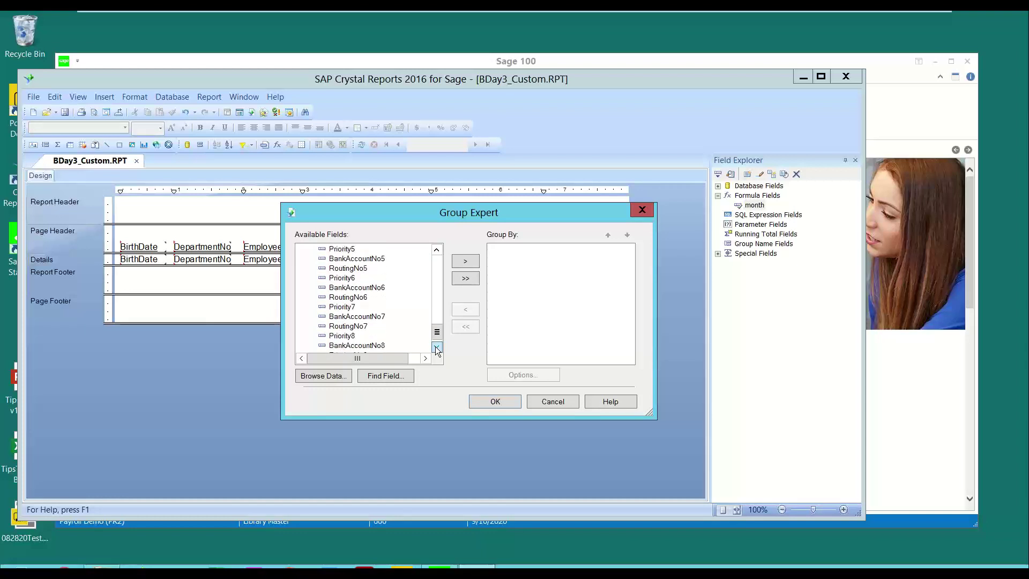
{"action": "left_click_drag", "start_coordinate": [436, 333], "coordinate": [436, 262]}
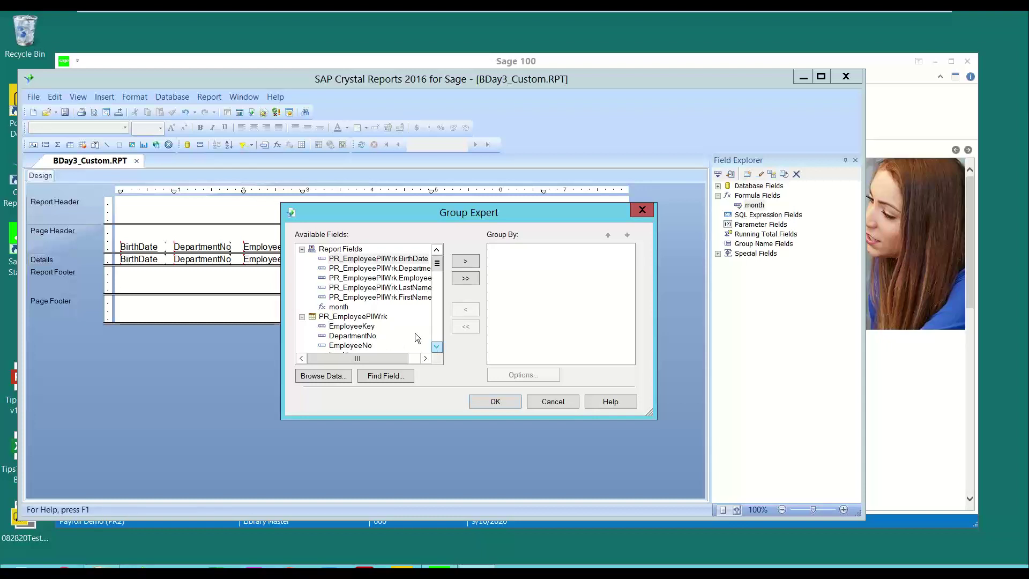
- Group the report by the month formula field
{"action": "left_click", "coordinate": [339, 308]}
{"action": "left_click", "coordinate": [465, 261]}
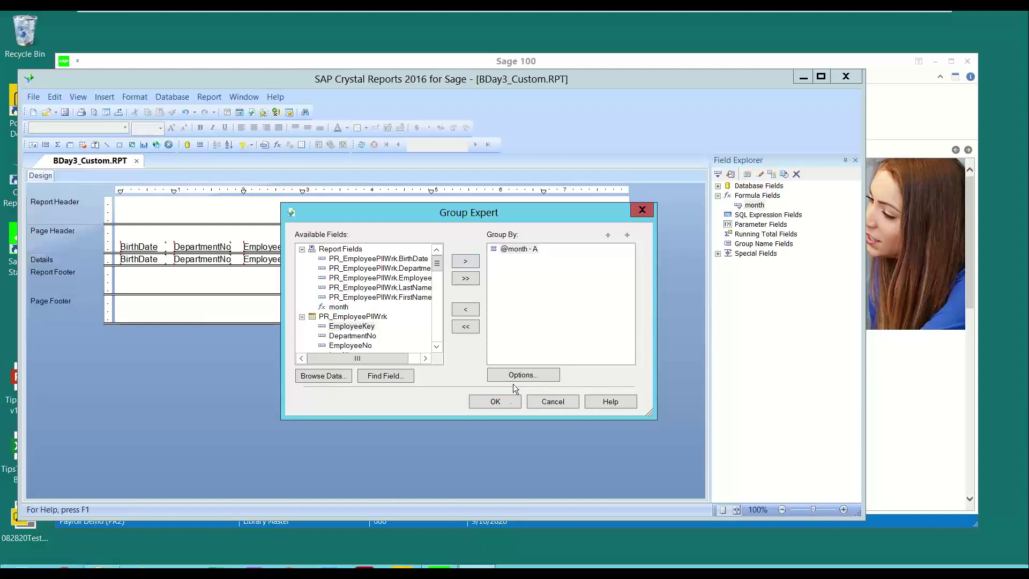
{"action": "left_click", "coordinate": [495, 403]}
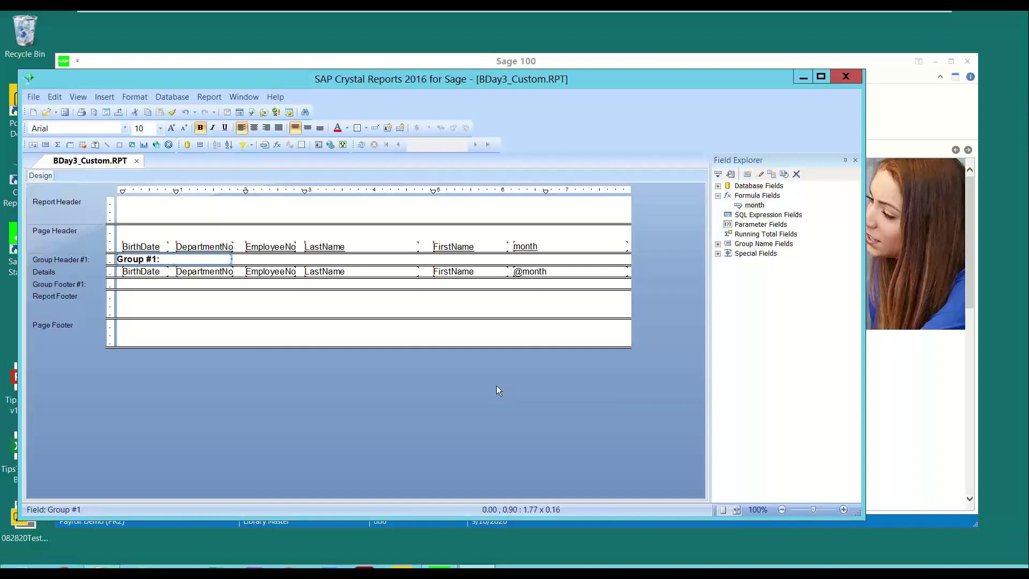
- Save the report, switch to Sage 100 and run Bday3 from the Payroll module's custom reports
{"action": "left_click", "coordinate": [64, 113]}
{"action": "left_click", "coordinate": [801, 78]}
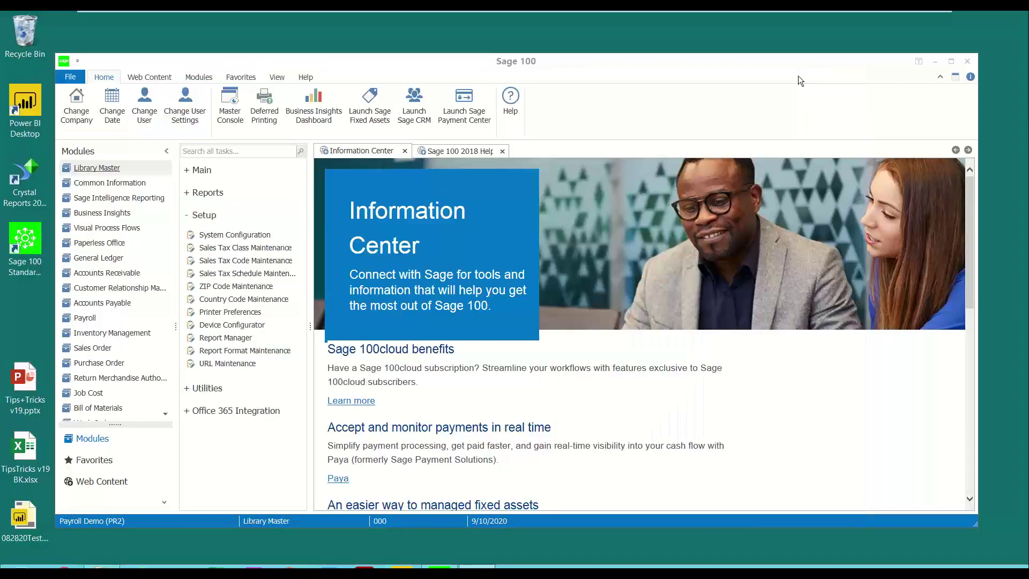
{"action": "left_click", "coordinate": [84, 317]}
{"action": "left_click", "coordinate": [210, 347]}
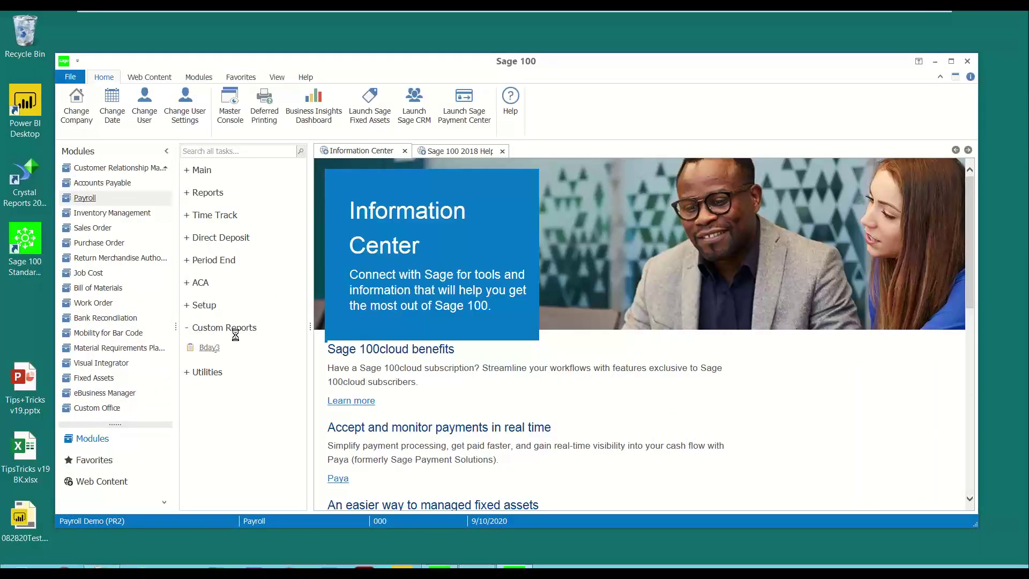
- Examine the order of the month groups in the maximized Bday3 preview, and close the preview
{"action": "left_click", "coordinate": [603, 316]}
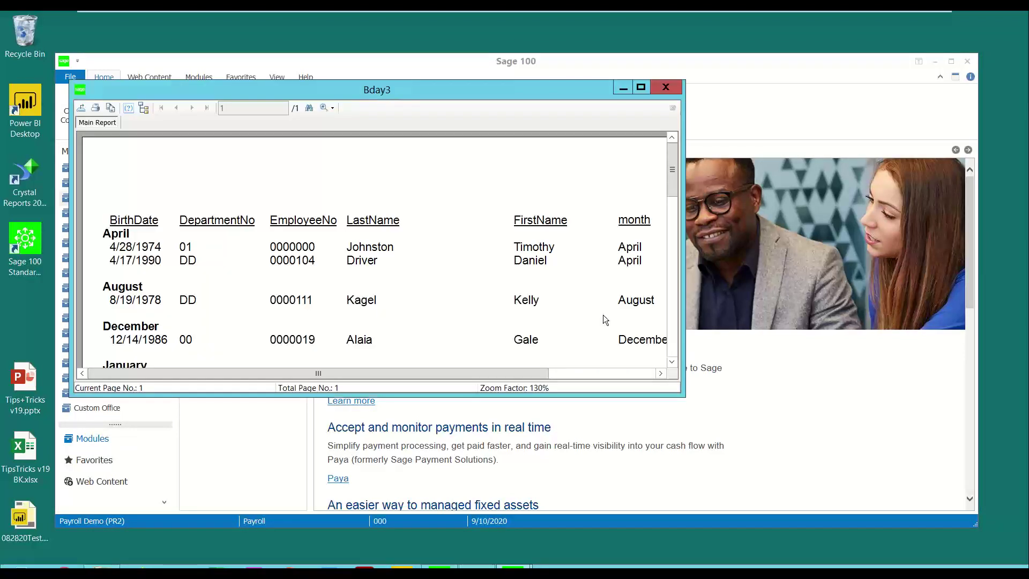
{"action": "left_click", "coordinate": [642, 88]}
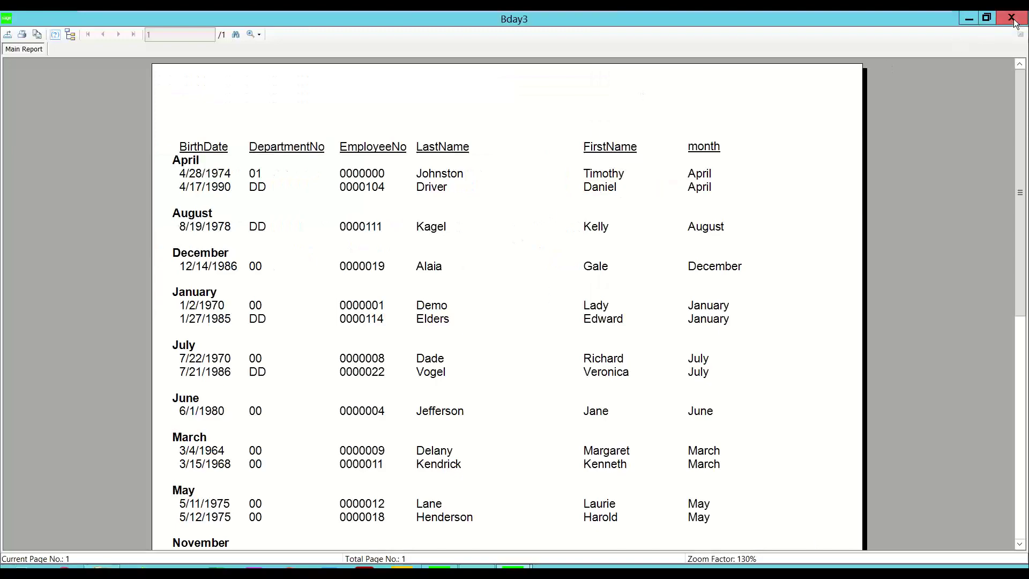
{"action": "left_click", "coordinate": [1012, 21]}
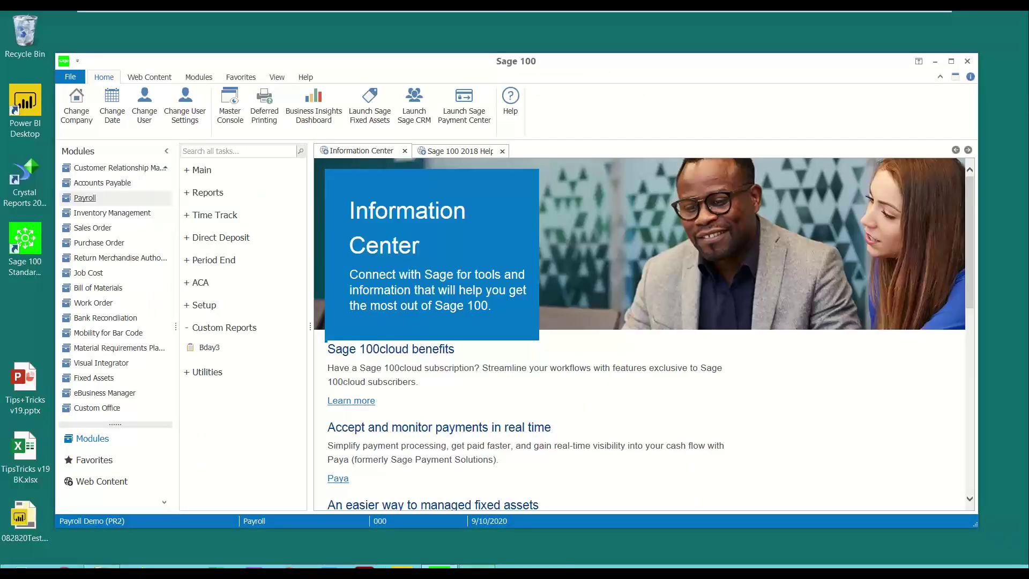
{"action": "left_click", "coordinate": [477, 566]}
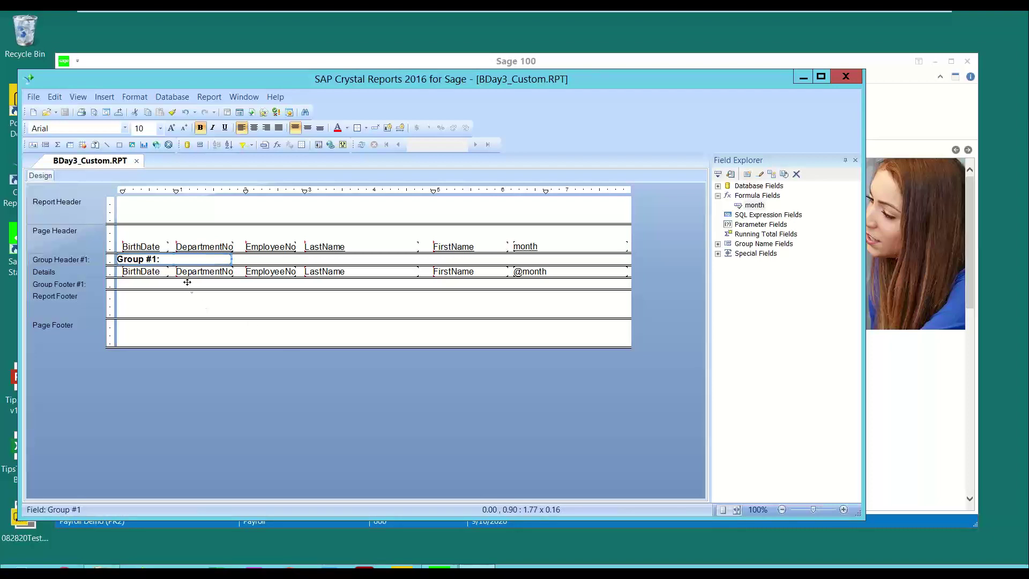
{"action": "left_click", "coordinate": [204, 98]}
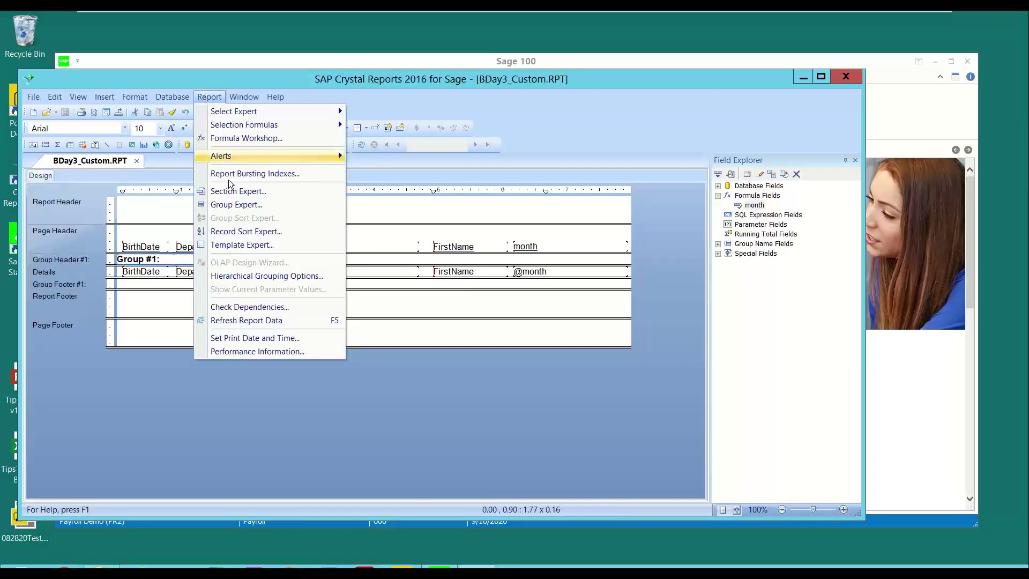
{"action": "left_click", "coordinate": [223, 205]}
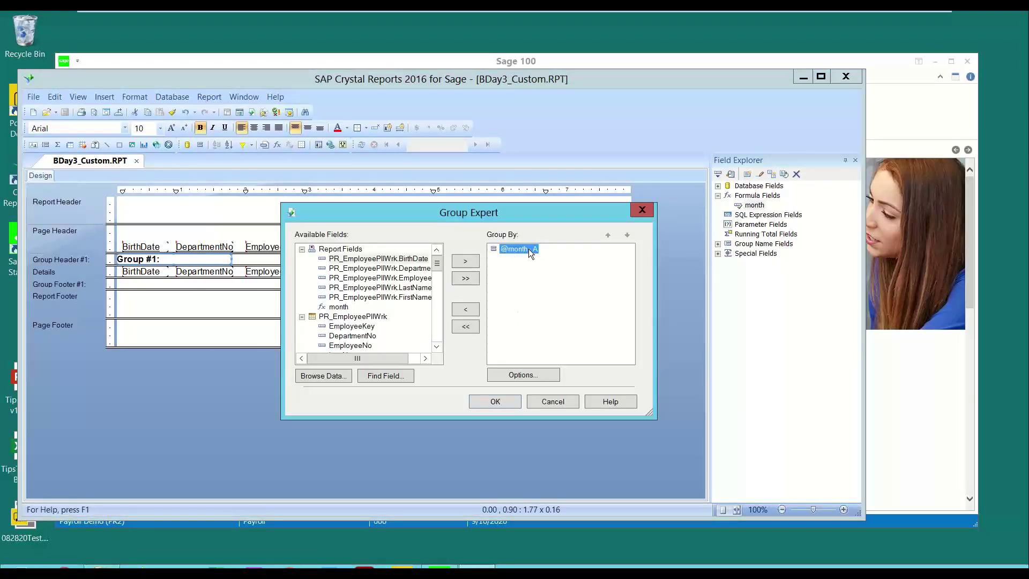
{"action": "left_click", "coordinate": [514, 375]}
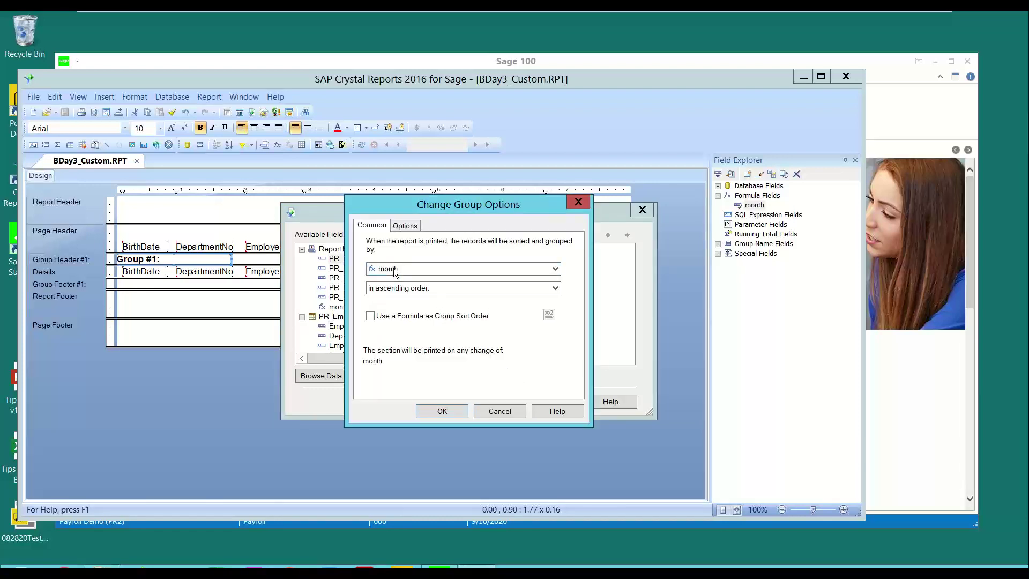
{"action": "left_click", "coordinate": [407, 289]}
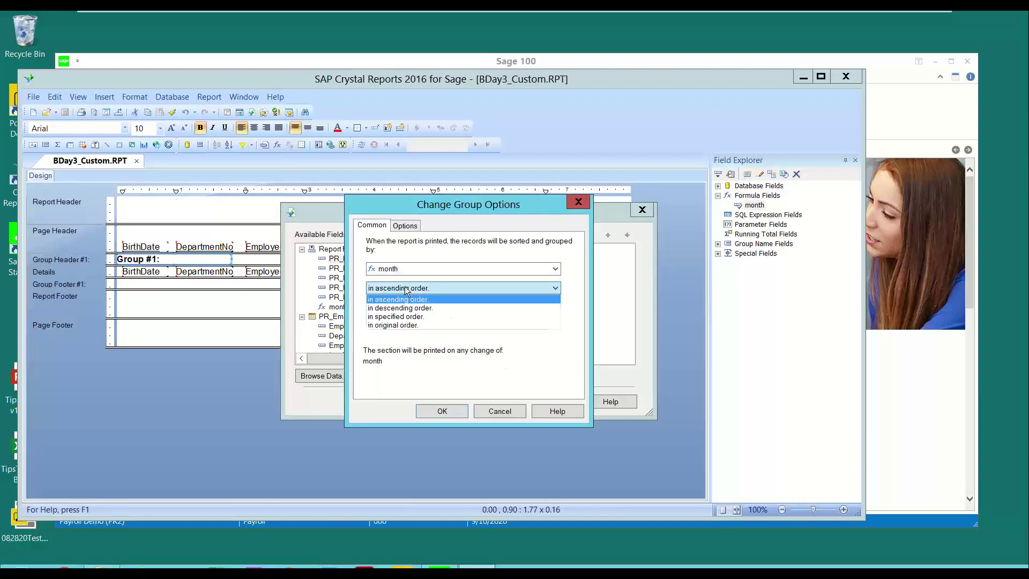
{"action": "left_click", "coordinate": [394, 317]}
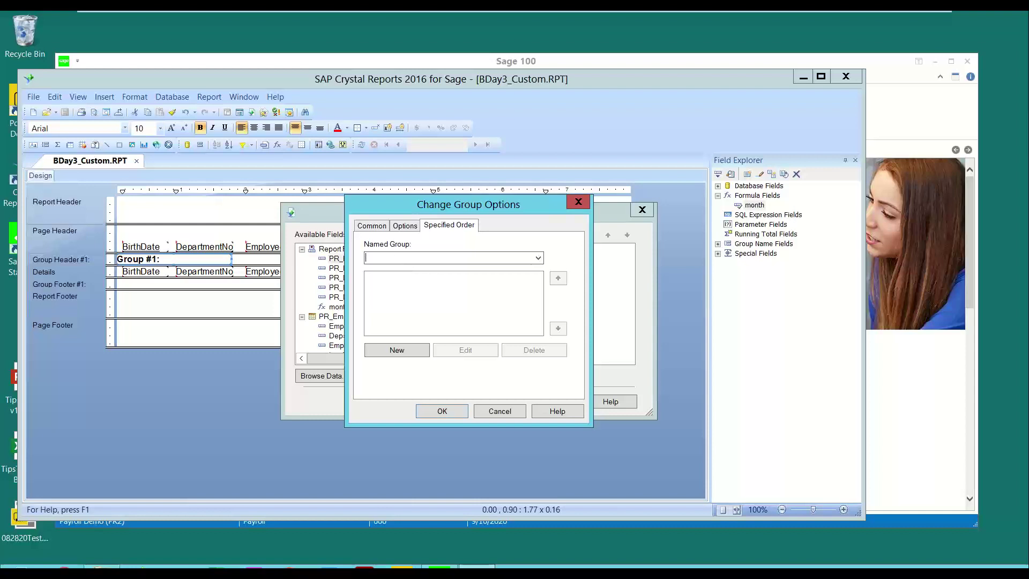
{"action": "type", "text": "AN"}
{"action": "key", "text": "Return"}
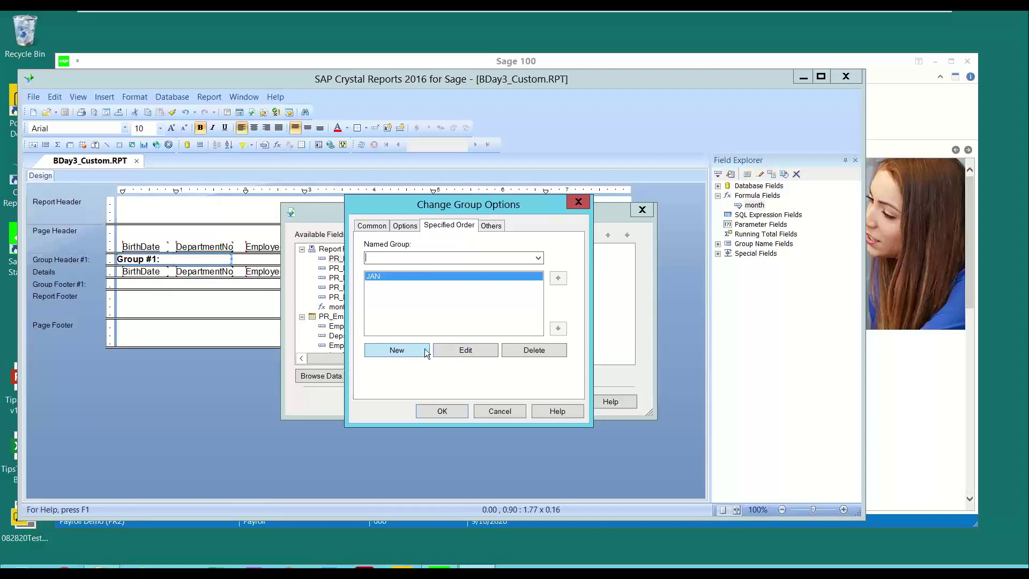
{"action": "left_click", "coordinate": [481, 352]}
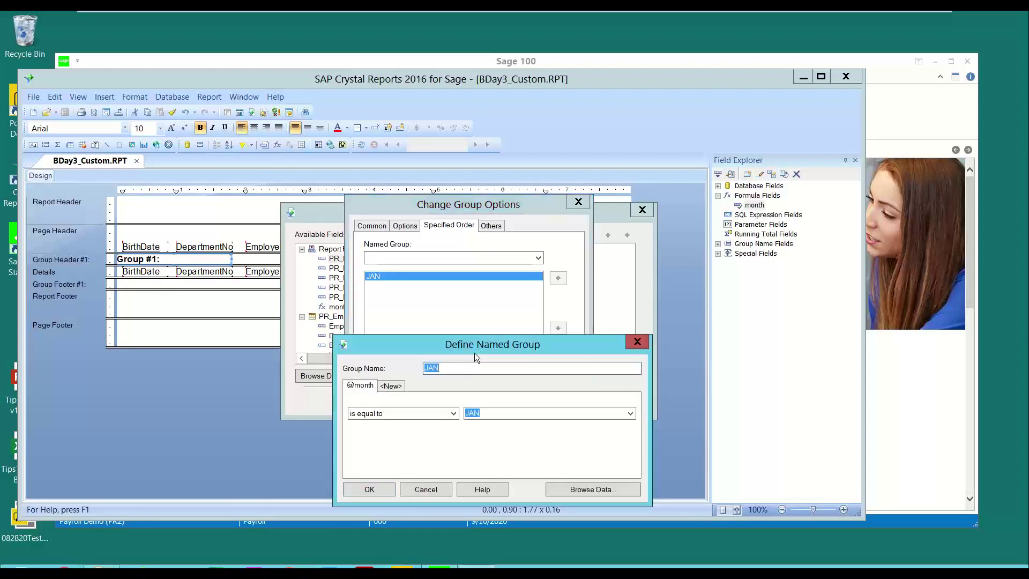
{"action": "left_click", "coordinate": [417, 413]}
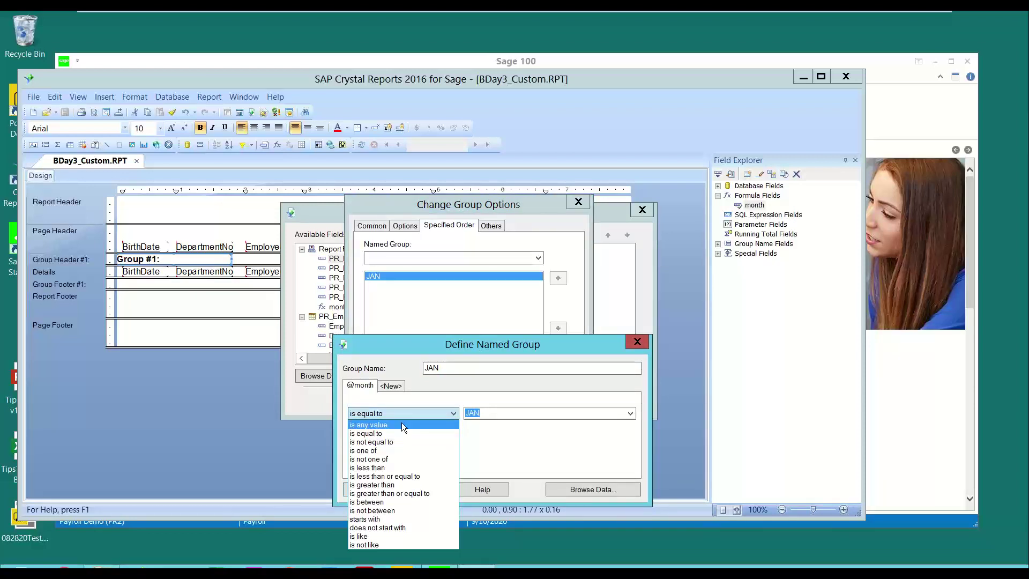
{"action": "left_click", "coordinate": [408, 432]}
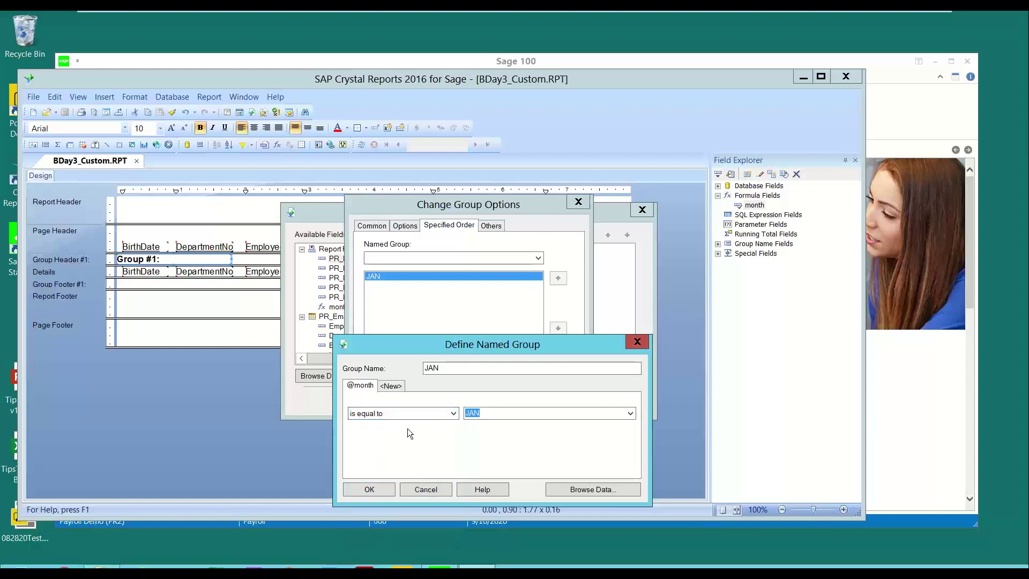
{"action": "left_click", "coordinate": [487, 416]}
{"action": "type", "text": "uary"}
{"action": "key", "text": "BackSpace"}
{"action": "key", "text": "BackSpace"}
{"action": "key", "text": "BackSpace"}
{"action": "key", "text": "BackSpace"}
{"action": "type", "text": "UARY"}
{"action": "left_click", "coordinate": [369, 489]}
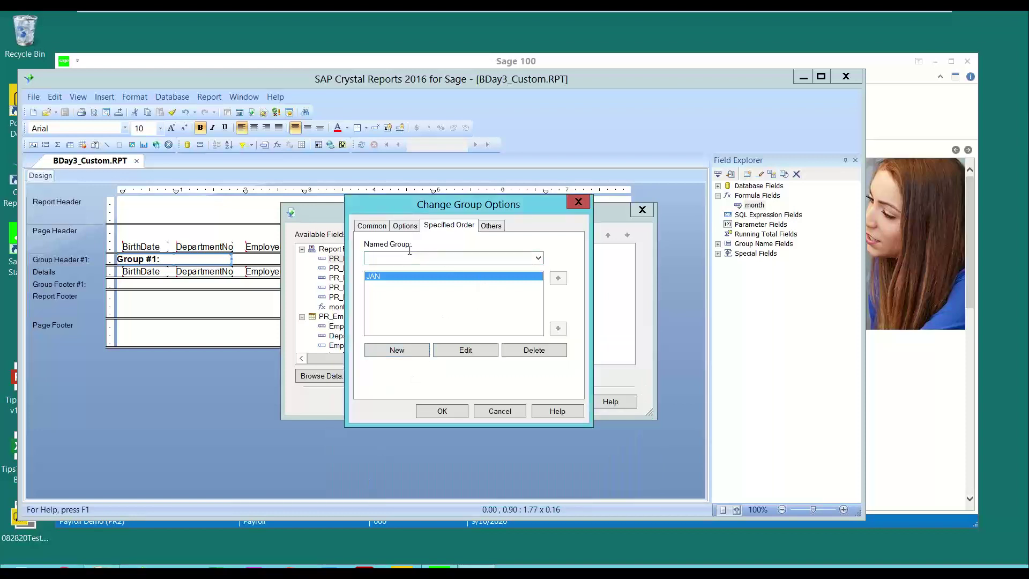
{"action": "left_click", "coordinate": [411, 349]}
{"action": "type", "text": "FEB"}
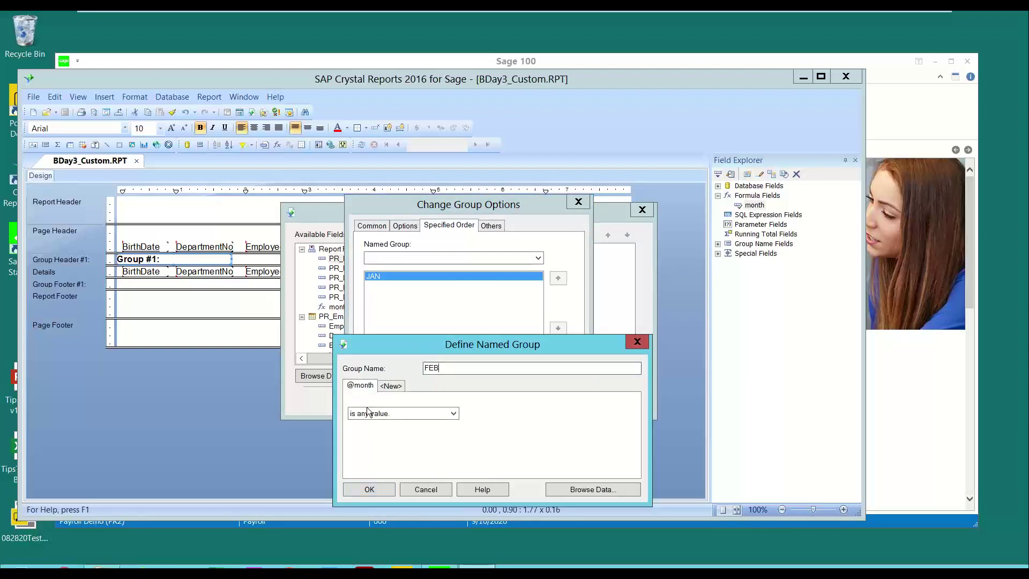
{"action": "left_click", "coordinate": [383, 415]}
{"action": "left_click", "coordinate": [397, 431]}
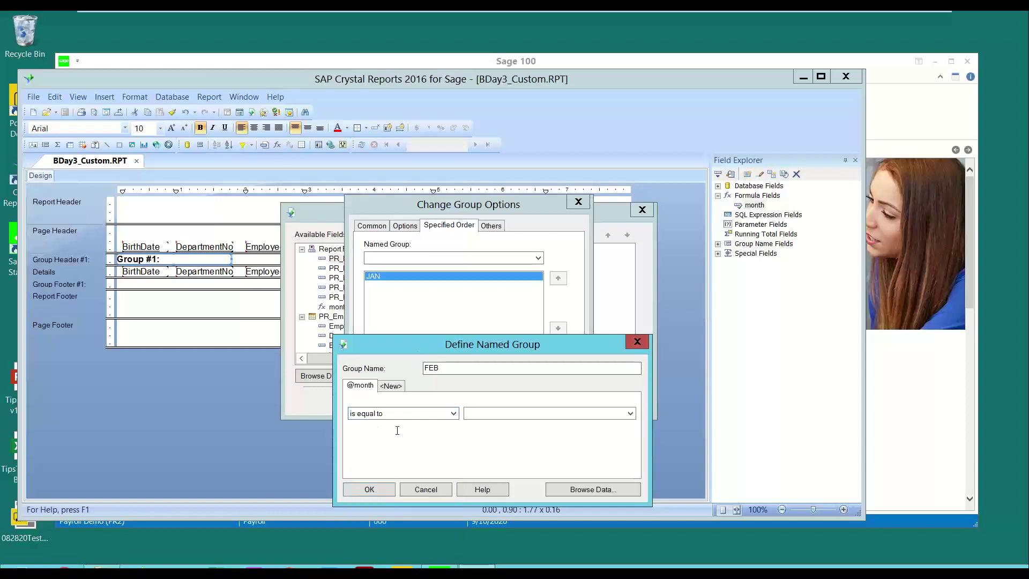
{"action": "left_click", "coordinate": [518, 412]}
{"action": "type", "text": "FEBRUARY"}
{"action": "left_click", "coordinate": [383, 488]}
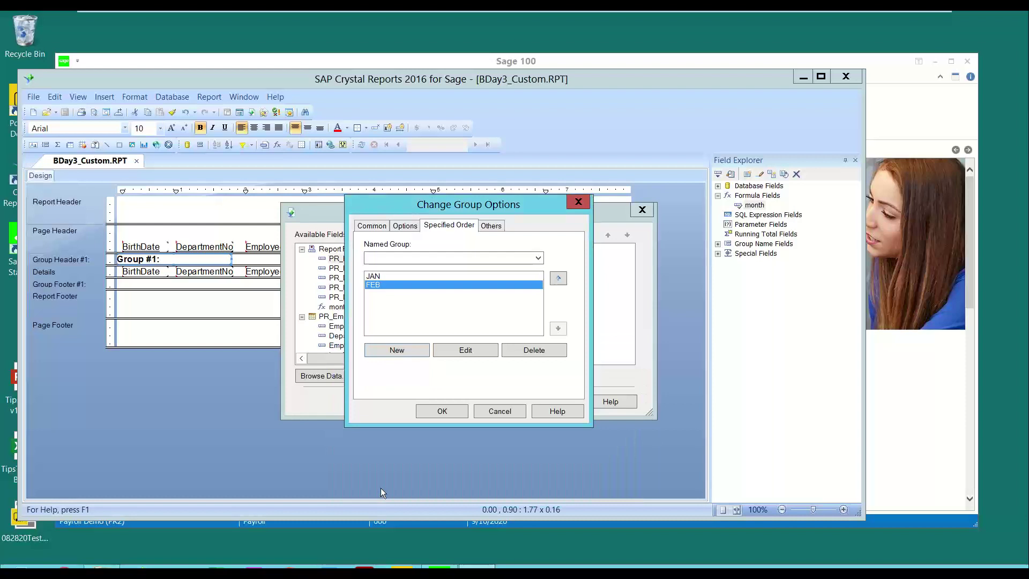
{"action": "left_click", "coordinate": [384, 350]}
{"action": "type", "text": "MAR"}
{"action": "left_click", "coordinate": [382, 417]}
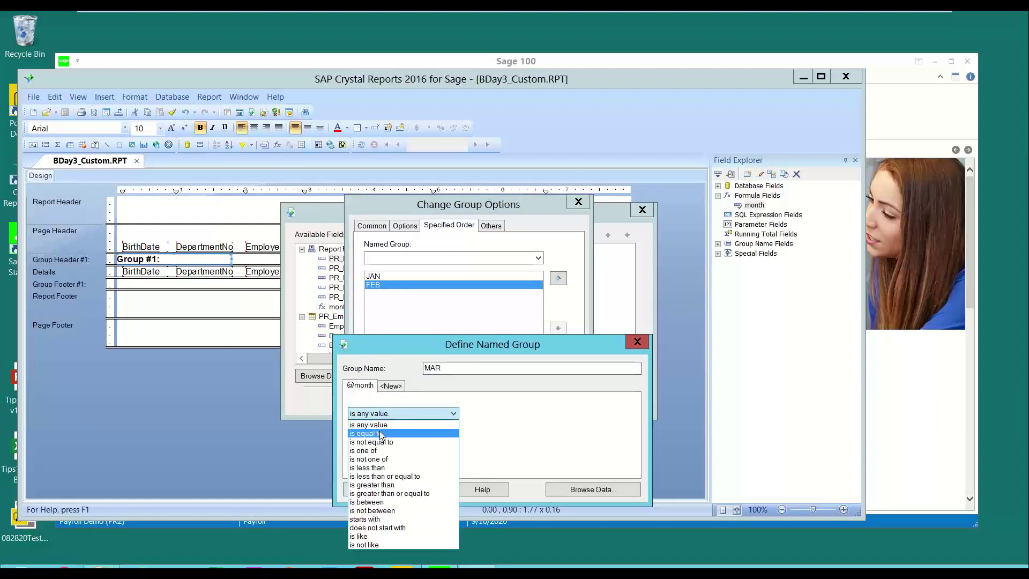
{"action": "left_click", "coordinate": [381, 433]}
{"action": "left_click", "coordinate": [485, 414]}
{"action": "type", "text": "MARCH"}
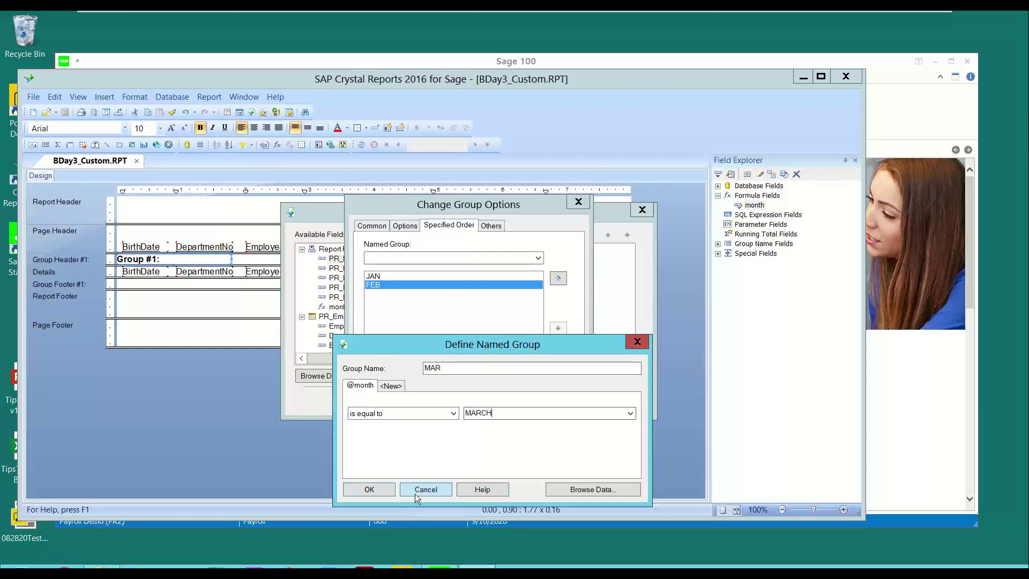
{"action": "left_click", "coordinate": [385, 489]}
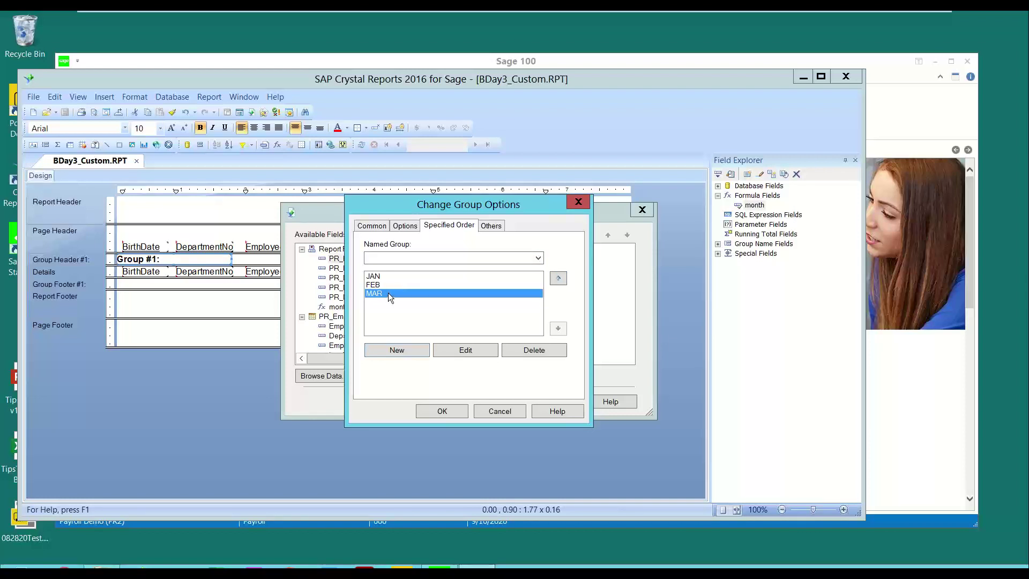
{"action": "left_click", "coordinate": [428, 411]}
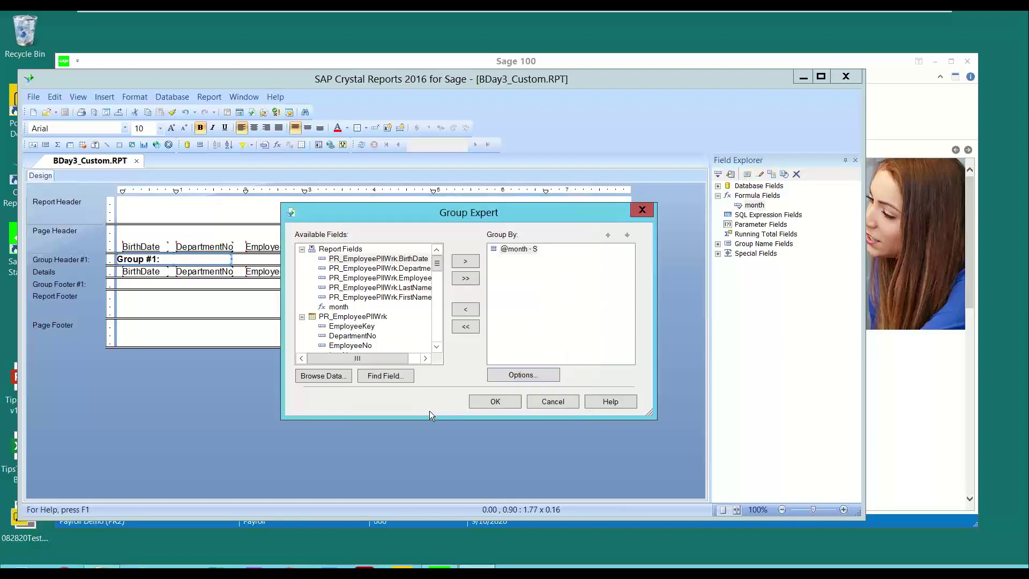
{"action": "left_click", "coordinate": [489, 403]}
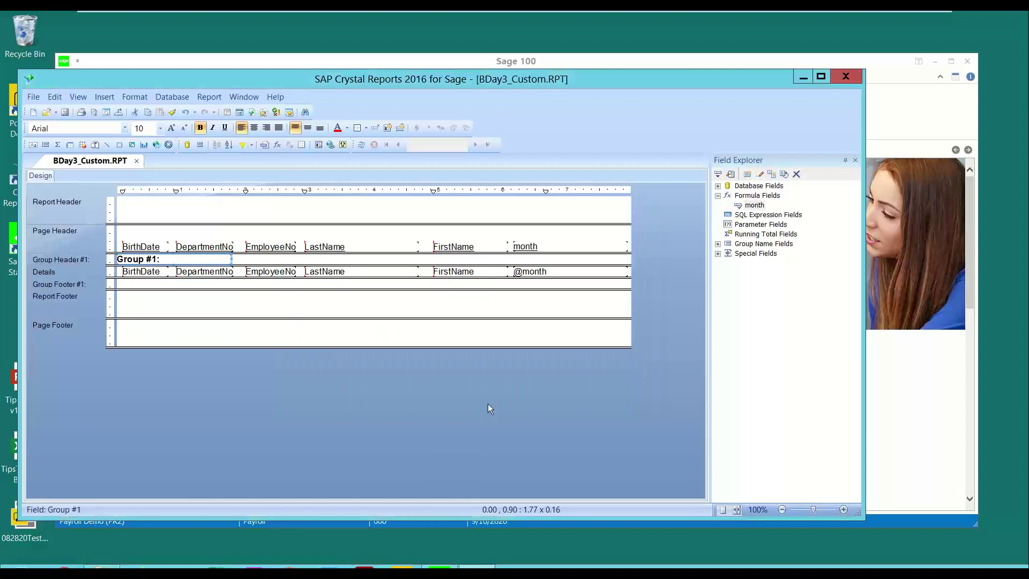
{"action": "left_click", "coordinate": [65, 111]}
- Switch to Sage 100, preview the Bday3 custom report and maximize the preview to check the month groups
{"action": "left_click", "coordinate": [475, 567]}
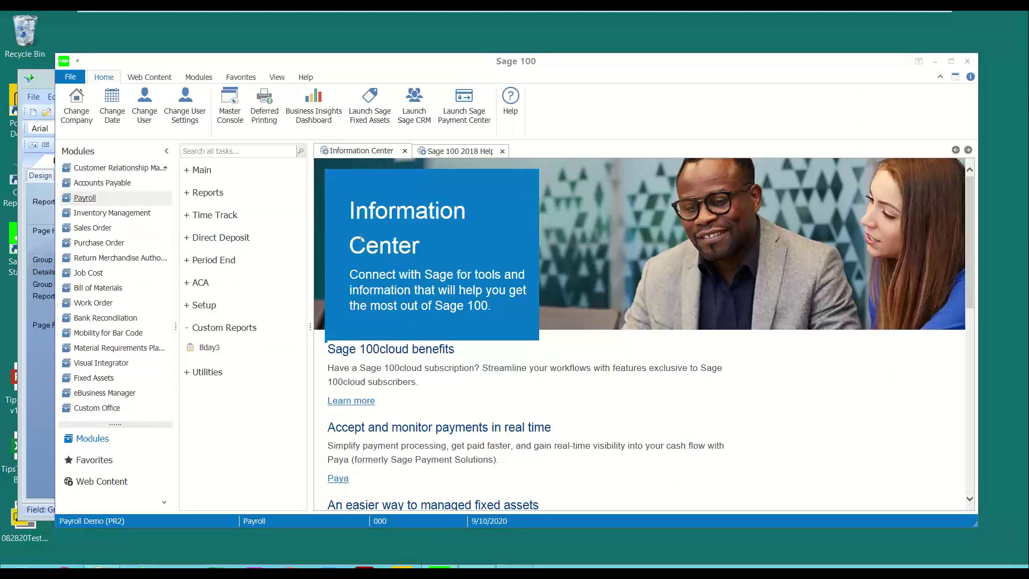
{"action": "left_click", "coordinate": [606, 316]}
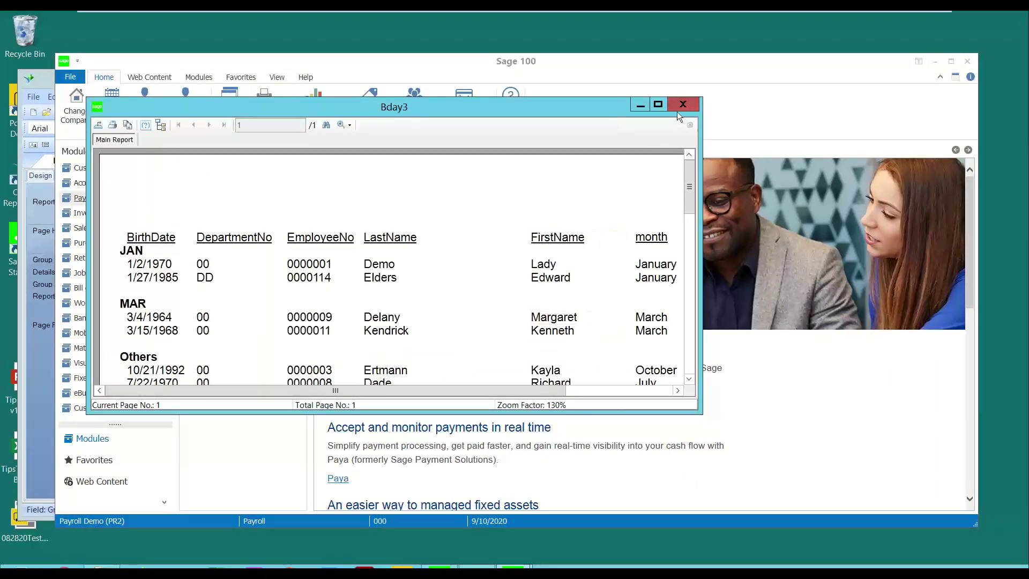
{"action": "left_click", "coordinate": [659, 105]}
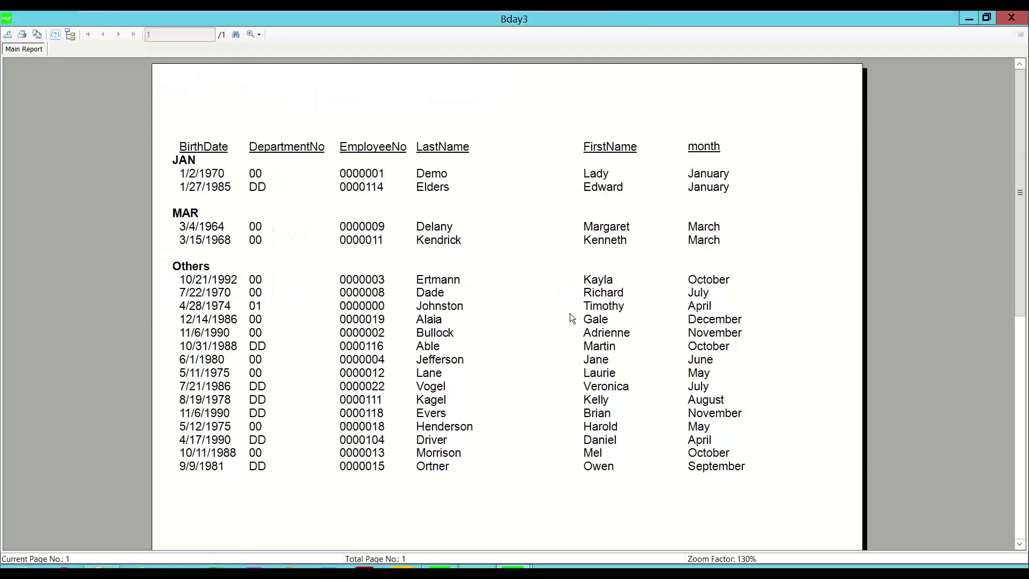